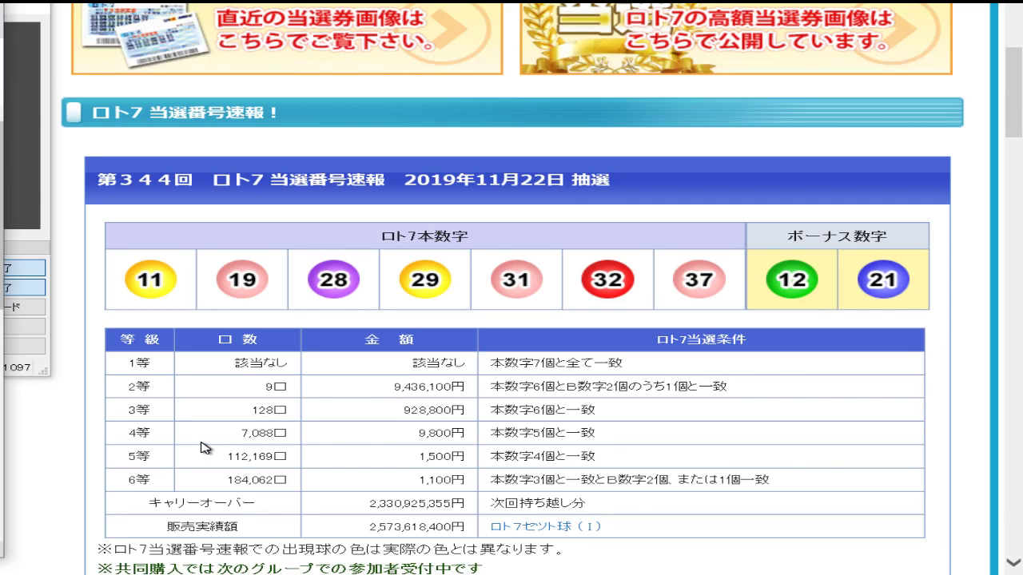
# Switch to the Excel workbook and delete rows 114 to 127, which hold the draw 1434 result and the number combinations
pyautogui.hotkey('alt', 'Tab')
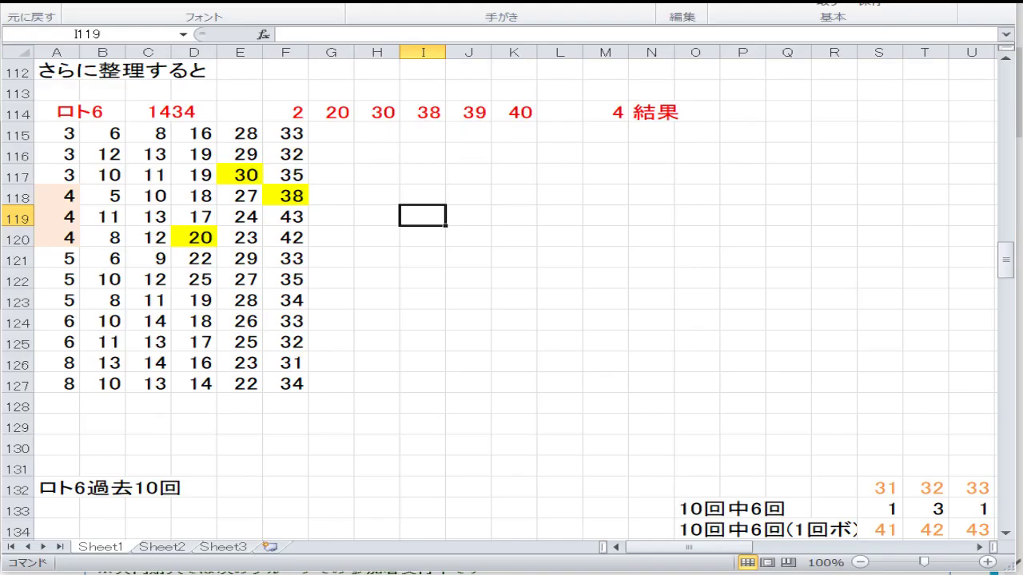
pyautogui.click(412, 364)
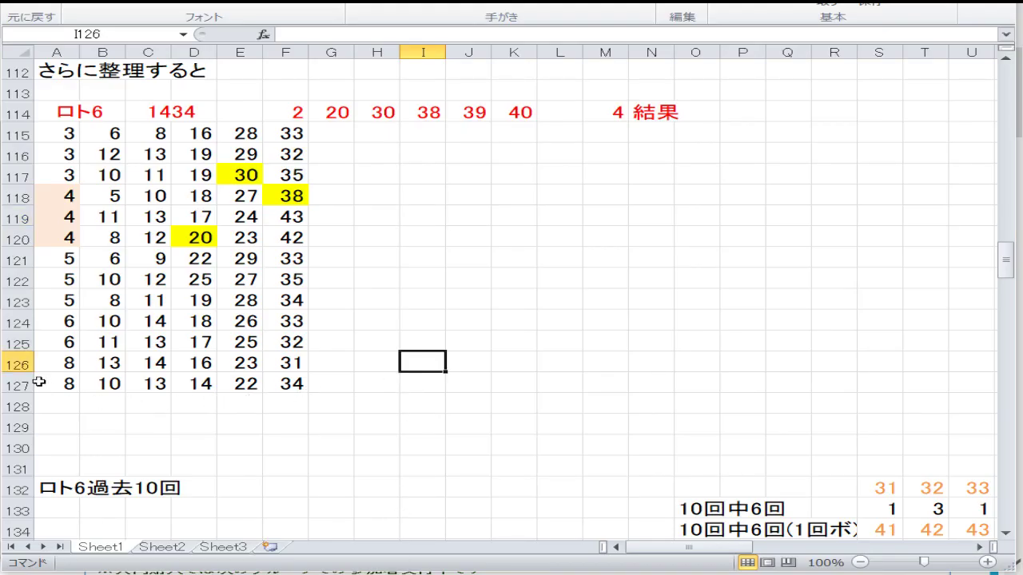
pyautogui.moveTo(22, 384); pyautogui.dragTo(18, 216)
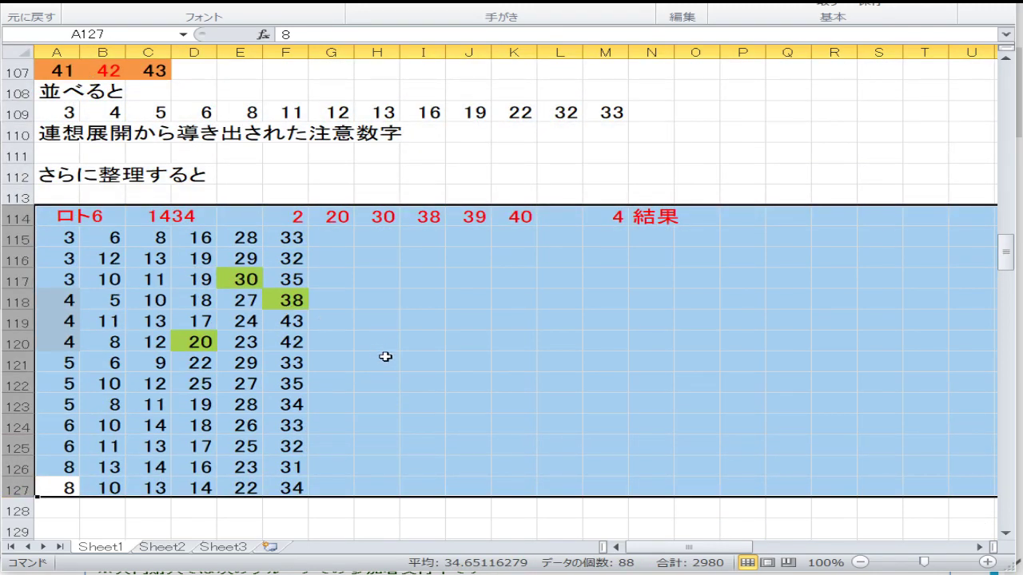
pyautogui.rightClick(385, 356)
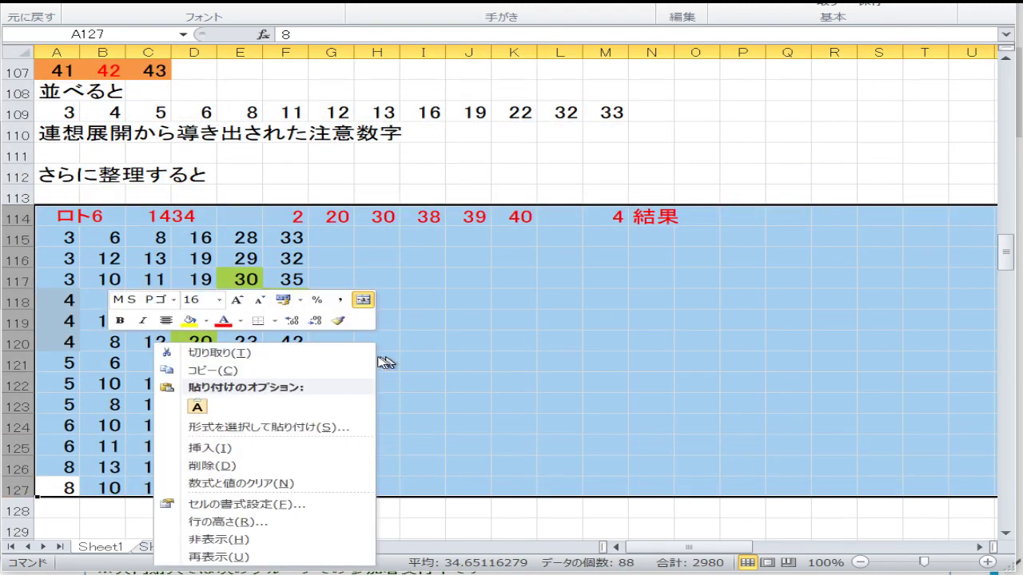
pyautogui.click(254, 465)
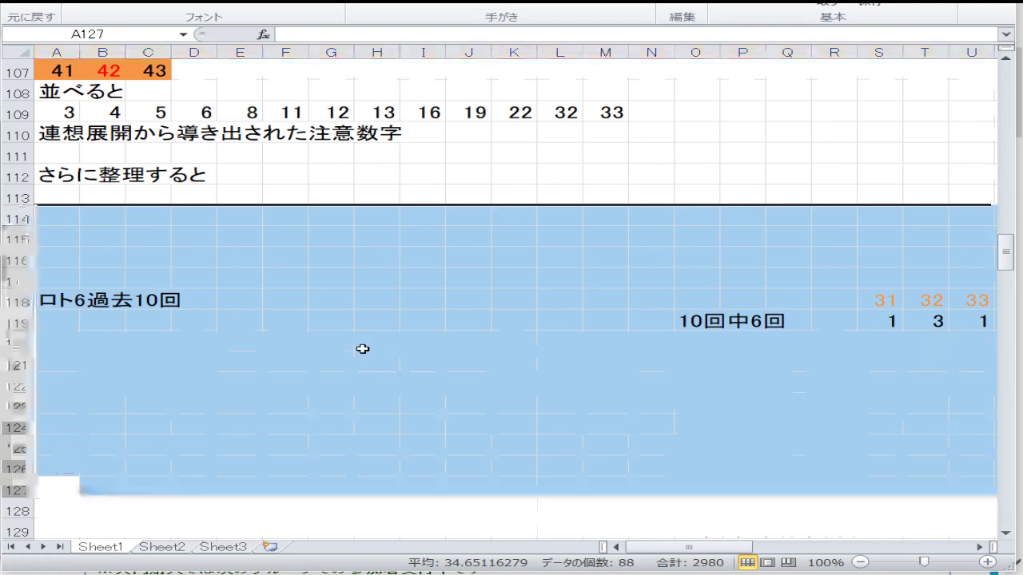
# Insert blank rows at rows 114 to 127, above the ロト6過去10回 section
pyautogui.rightClick(364, 349)
pyautogui.click(272, 454)
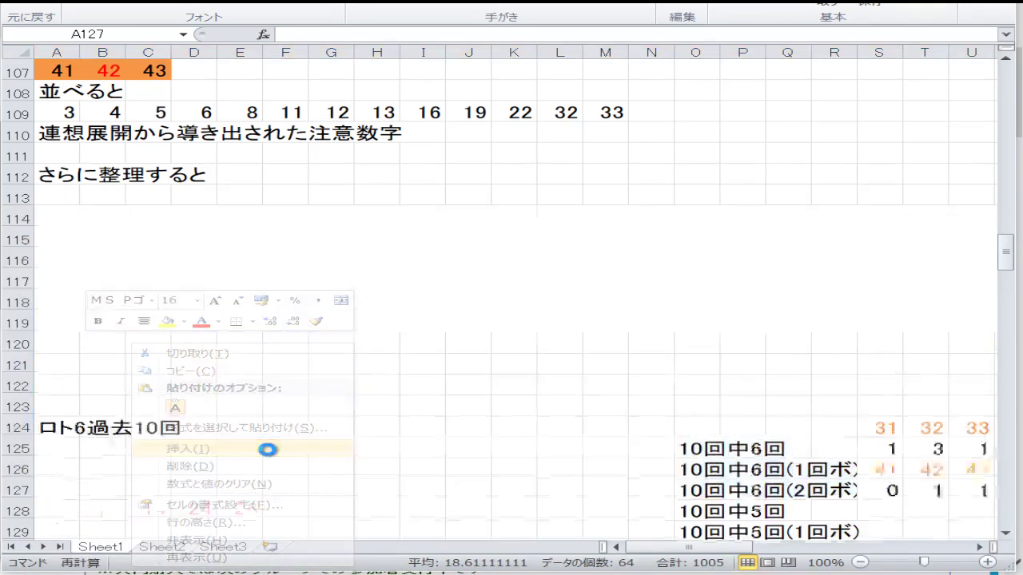
pyautogui.moveTo(335, 343); pyautogui.dragTo(366, 340)
# Shift the ロト6 draws 1425 to 1433 up one row by copying C2:M10 over the block starting at C1
pyautogui.scroll(6, 330, 337)
pyautogui.scroll(20, 330, 338)
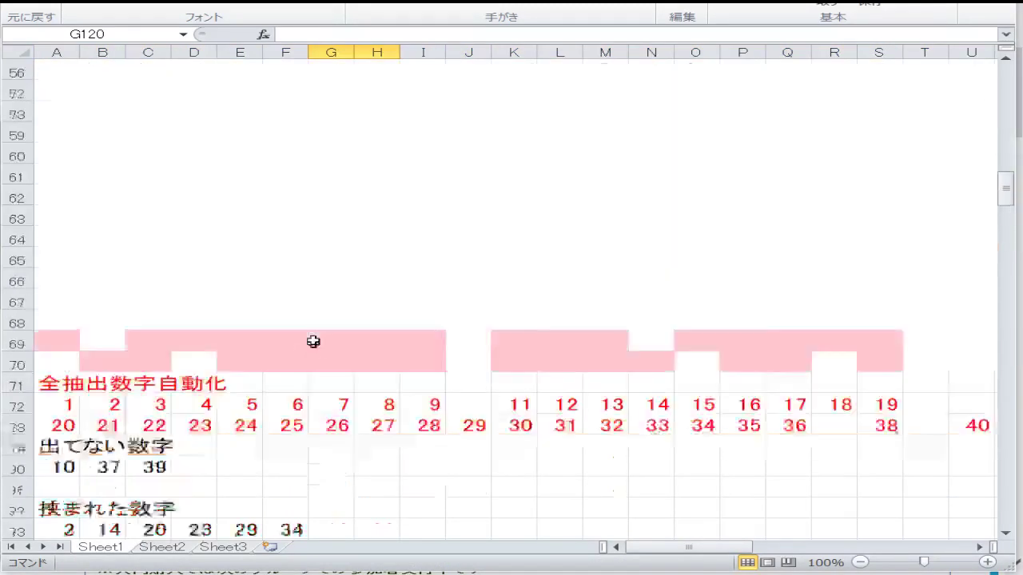
pyautogui.moveTo(349, 339); pyautogui.dragTo(356, 351)
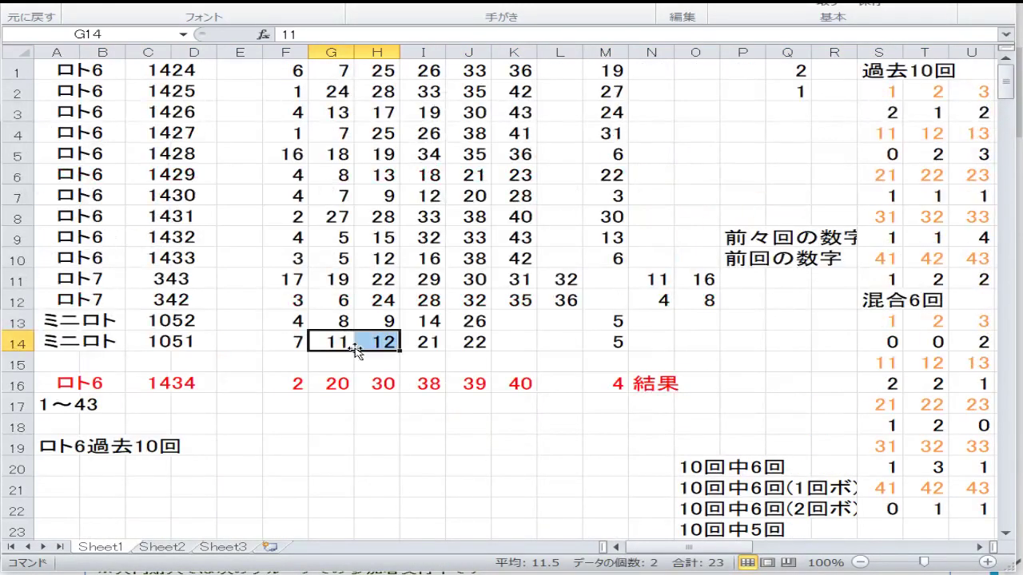
pyautogui.click(412, 287)
pyautogui.moveTo(605, 258); pyautogui.dragTo(195, 100)
pyautogui.rightClick(204, 114)
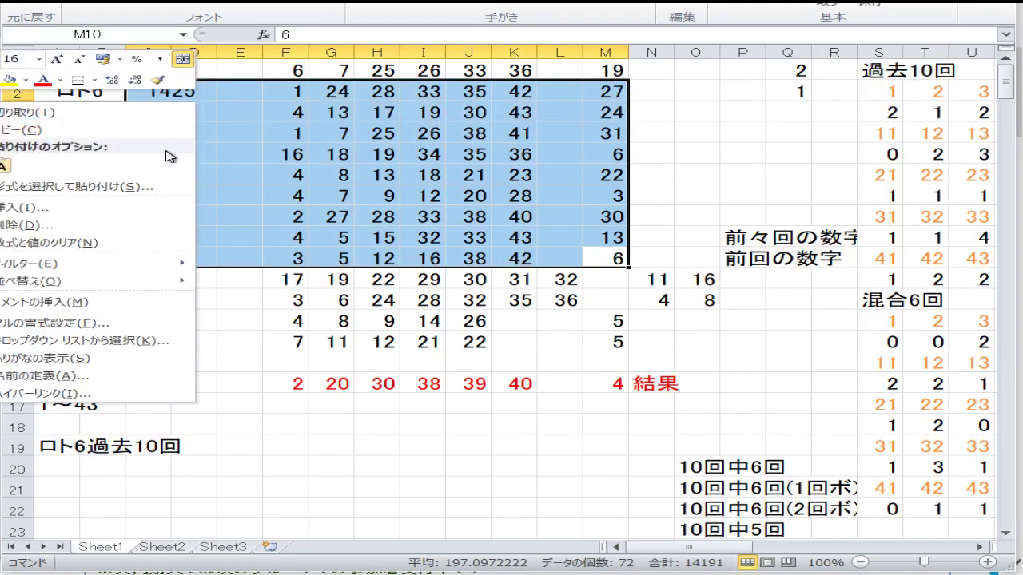
pyautogui.click(148, 131)
pyautogui.click(185, 72)
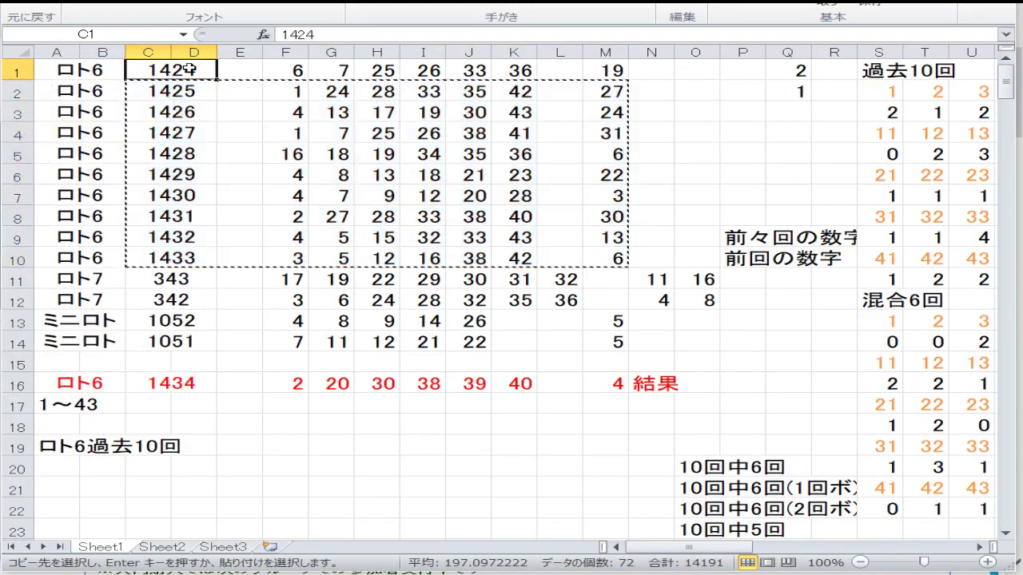
pyautogui.rightClick(185, 72)
pyautogui.click(6, 131)
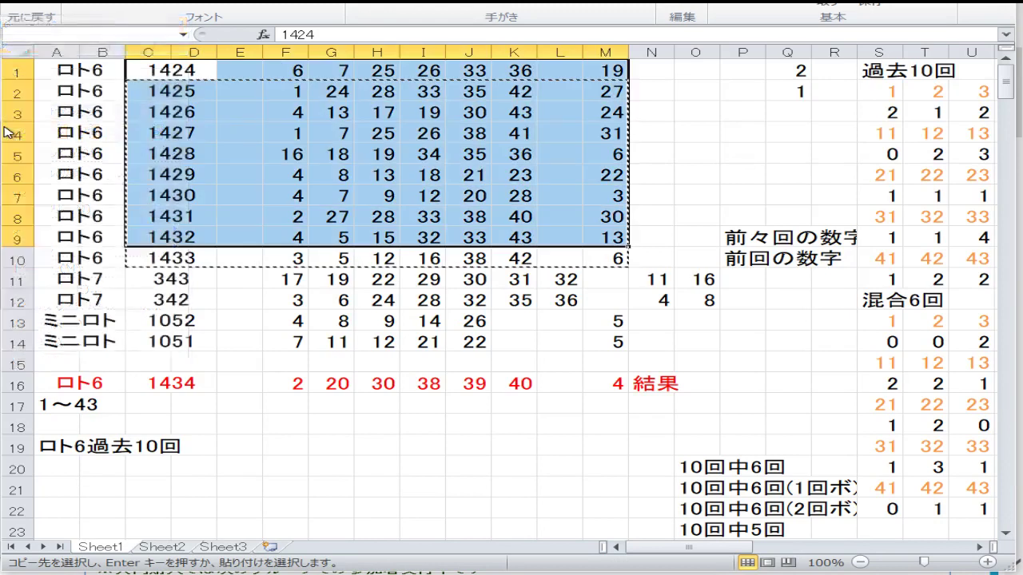
pyautogui.click(133, 290)
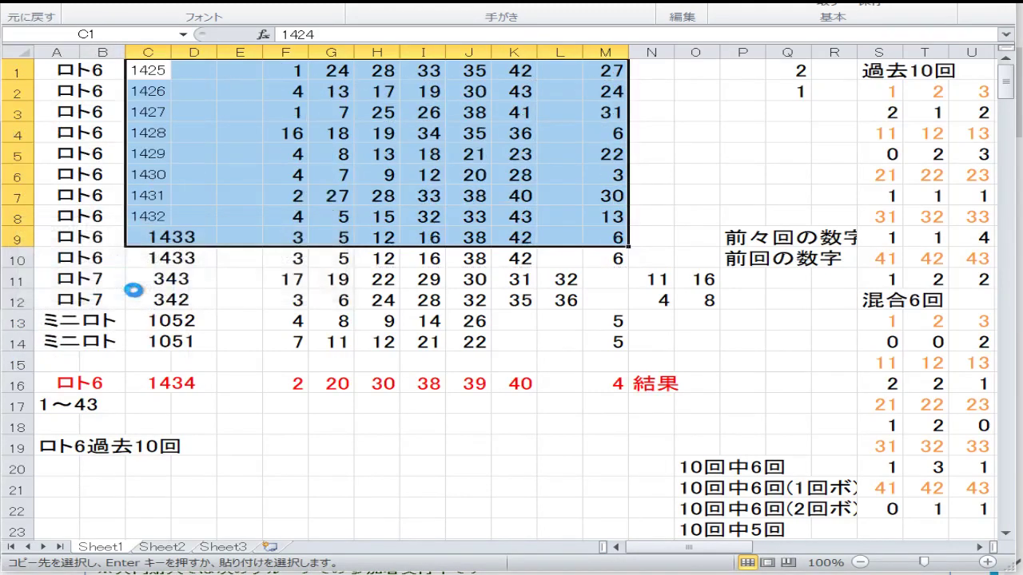
# Copy the formatting of the draw number in C9 onto the draw numbers in C1:D8
pyautogui.click(208, 237)
pyautogui.rightClick(208, 237)
pyautogui.click(189, 275)
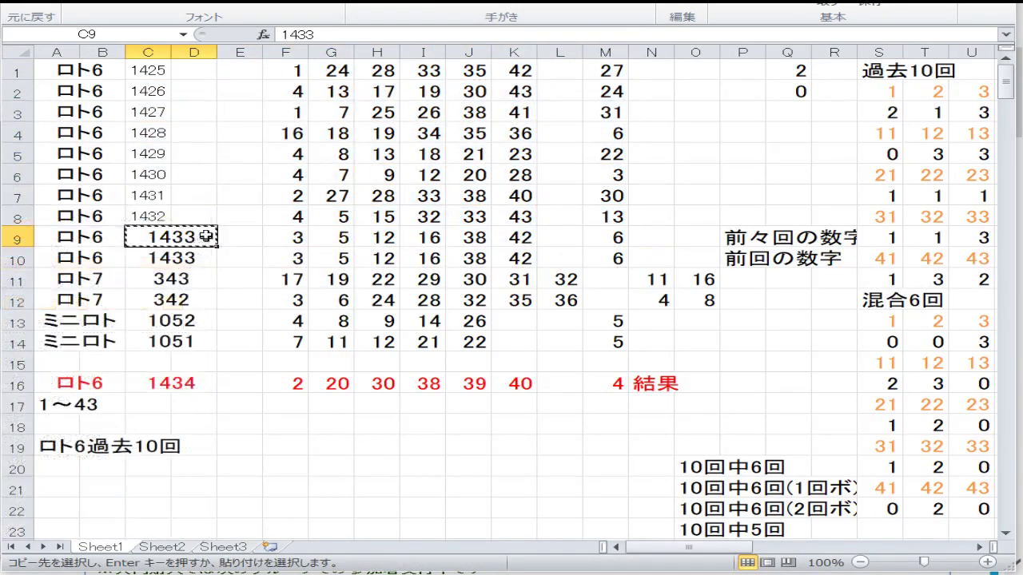
pyautogui.moveTo(204, 222); pyautogui.dragTo(162, 79)
pyautogui.rightClick(162, 80)
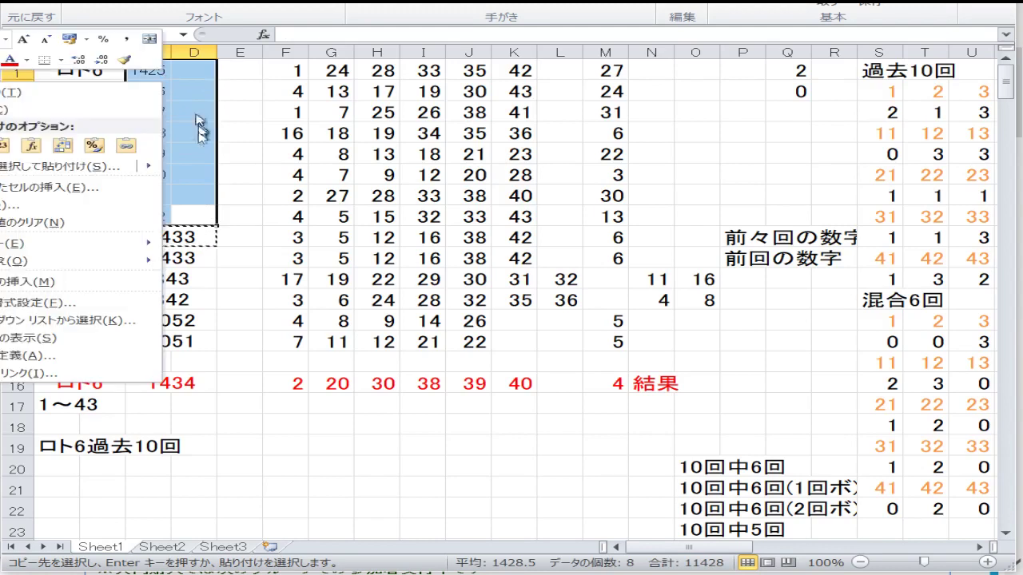
pyautogui.click(112, 146)
pyautogui.click(258, 271)
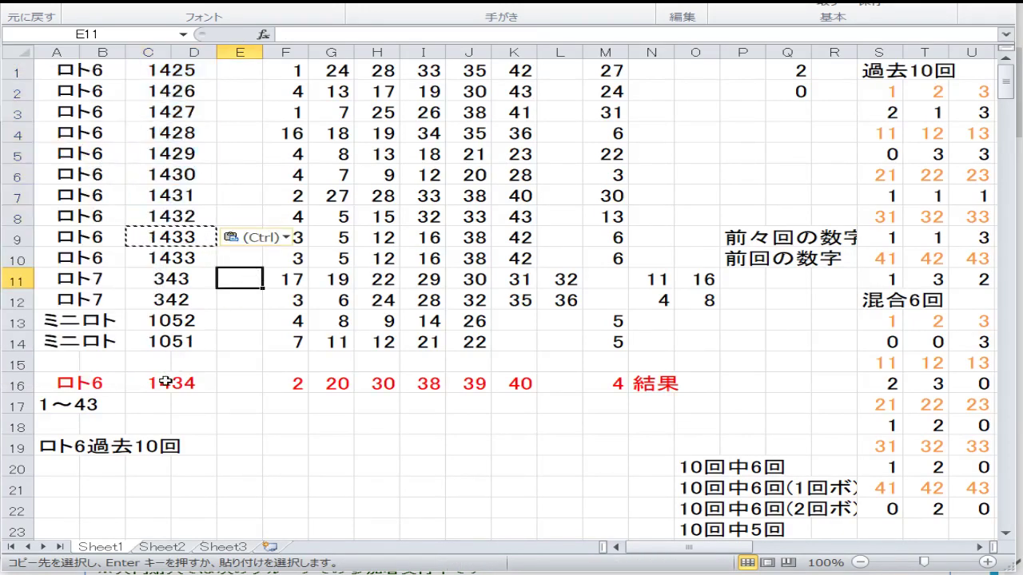
# Copy the ロト6 1434 result from C16:M16 over the existing draw in row 10, starting at C10
pyautogui.moveTo(167, 384); pyautogui.dragTo(611, 379)
pyautogui.rightClick(612, 380)
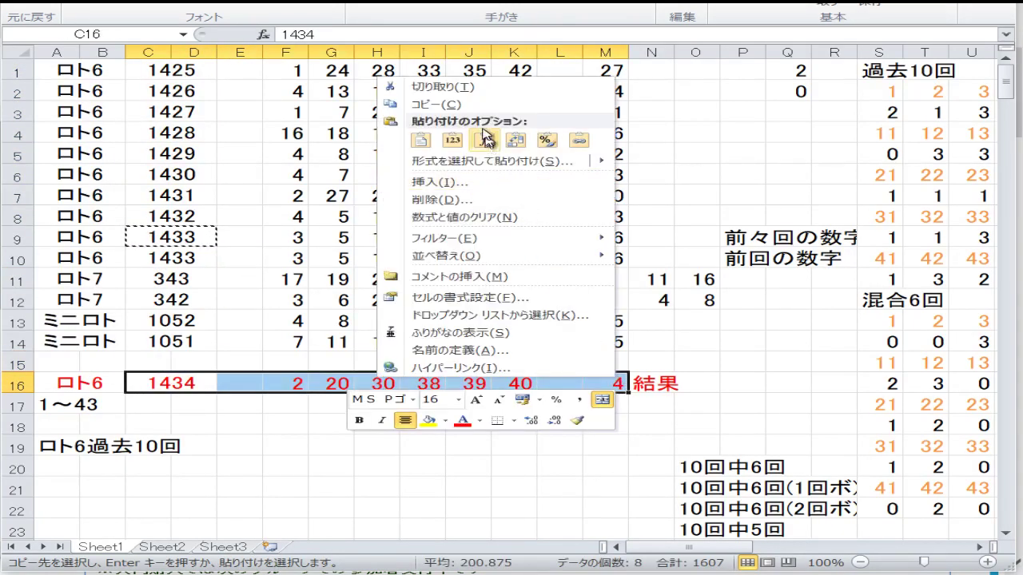
pyautogui.click(431, 103)
pyautogui.rightClick(181, 257)
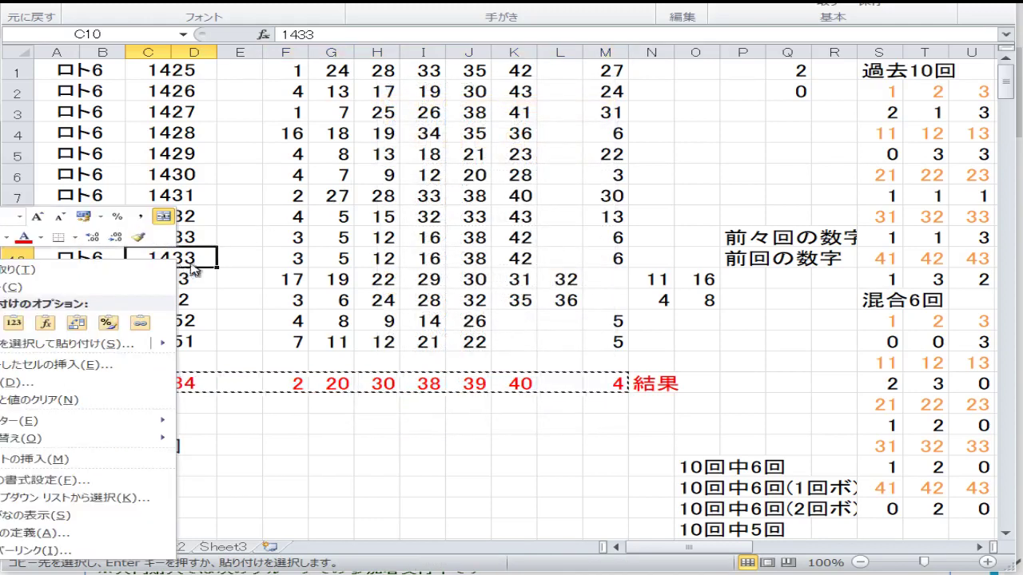
pyautogui.click(16, 323)
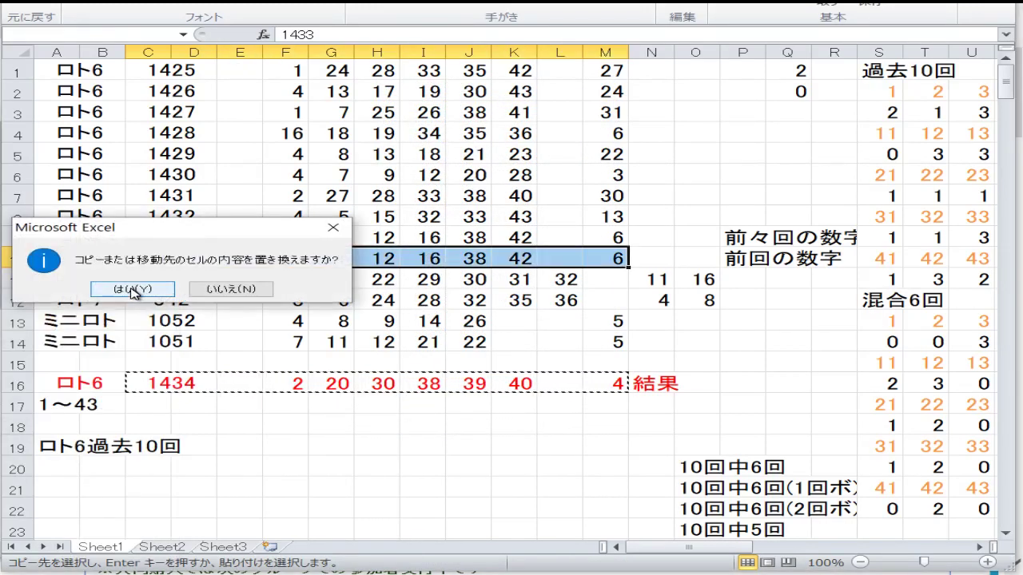
pyautogui.click(136, 290)
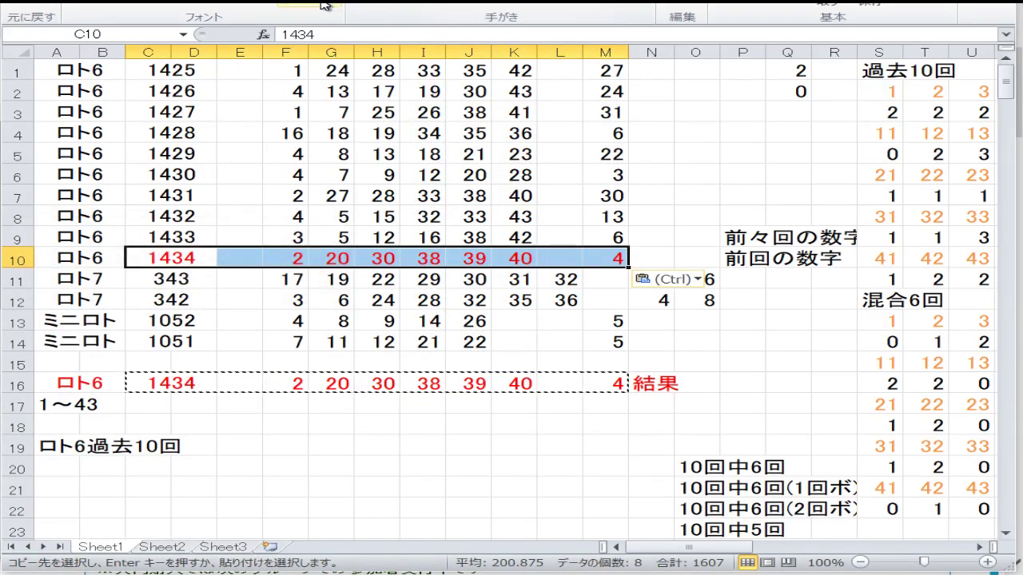
# Change the font colour of the 1434 draw in C10:M10 to black
pyautogui.click(324, 4)
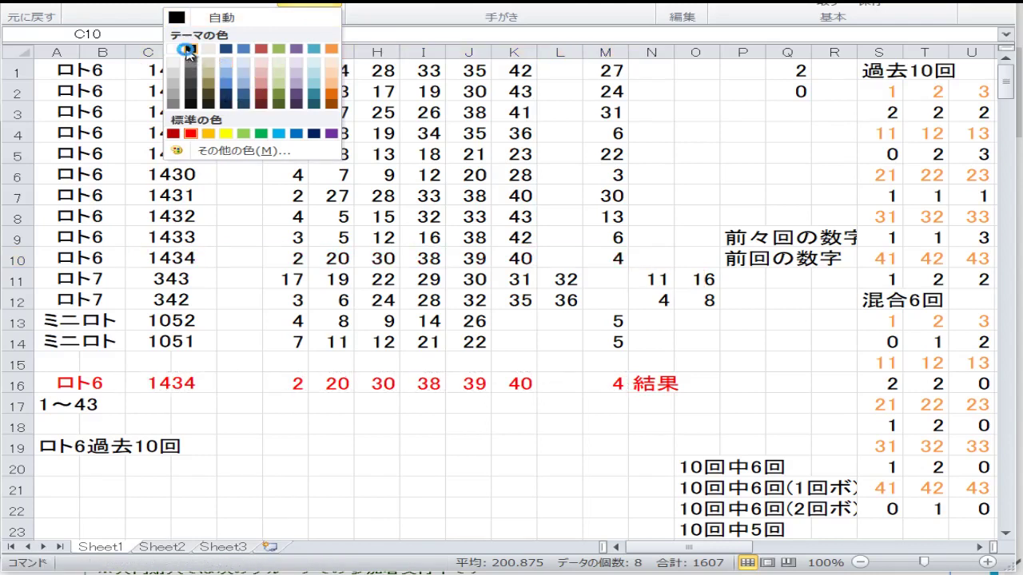
pyautogui.click(188, 52)
pyautogui.click(373, 302)
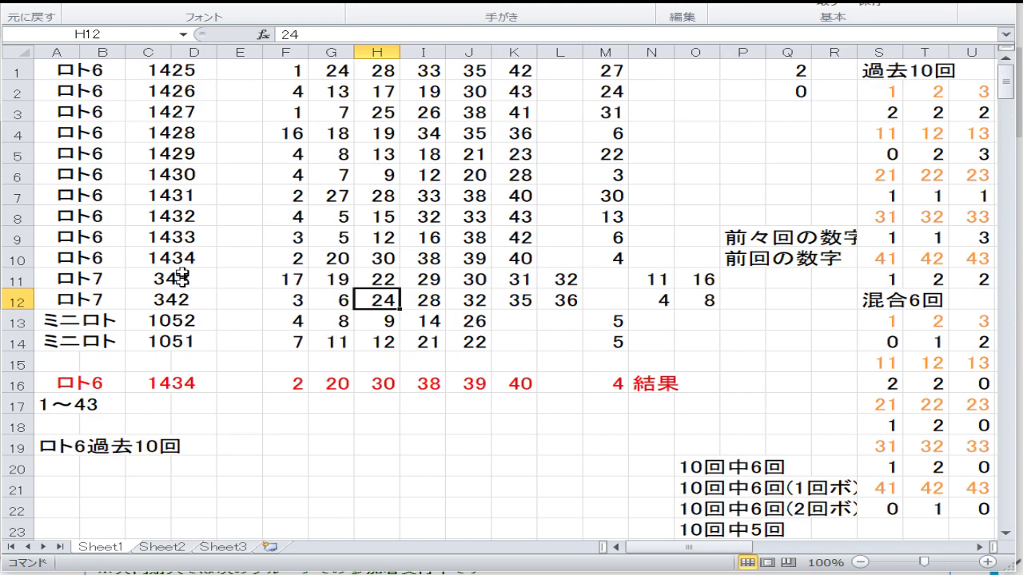
# Copy the ロト7 343 draw from C11:O11 over row 12, replacing the 342 draw
pyautogui.moveTo(183, 277); pyautogui.dragTo(686, 290)
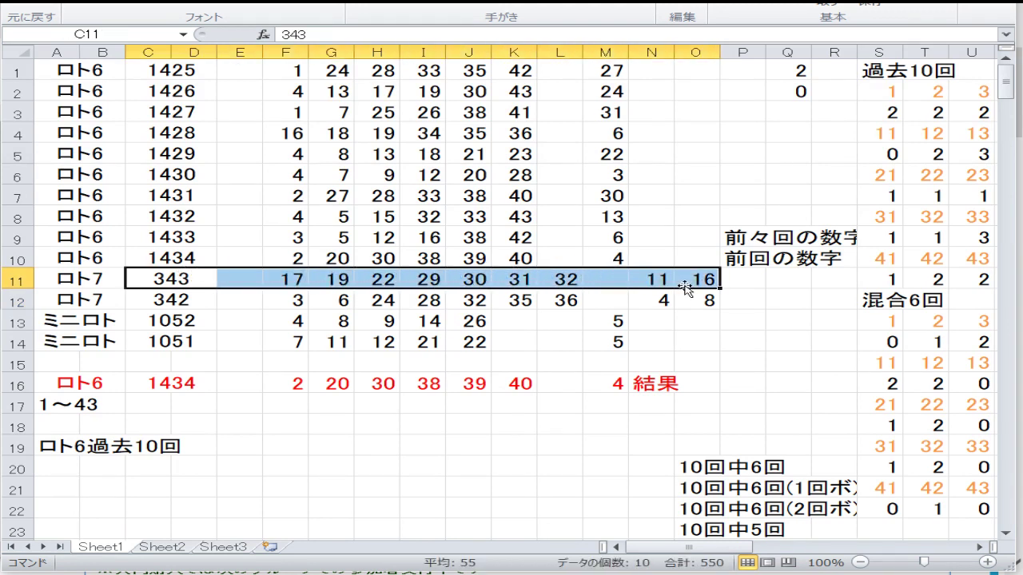
pyautogui.rightClick(685, 288)
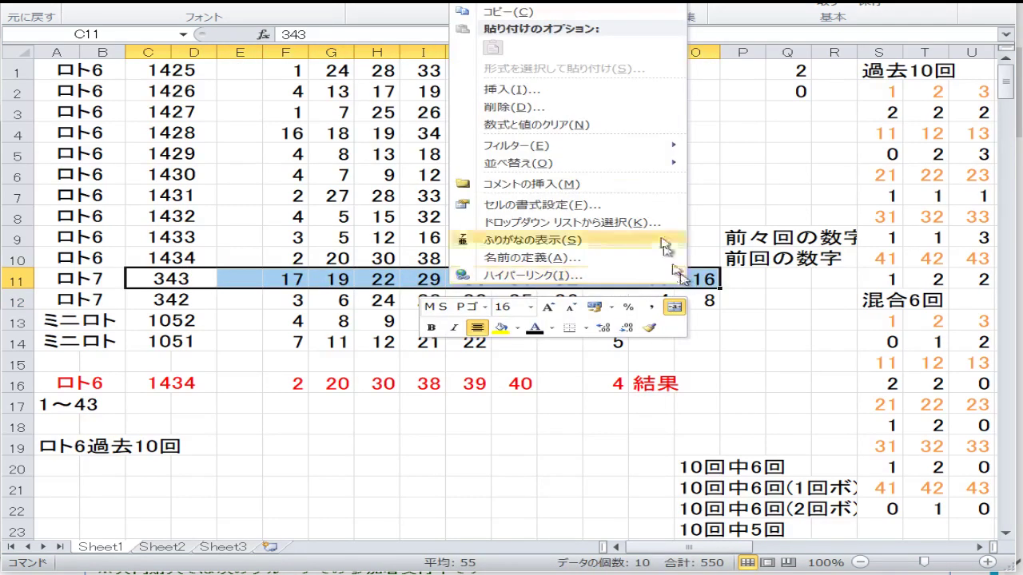
pyautogui.click(598, 12)
pyautogui.rightClick(194, 297)
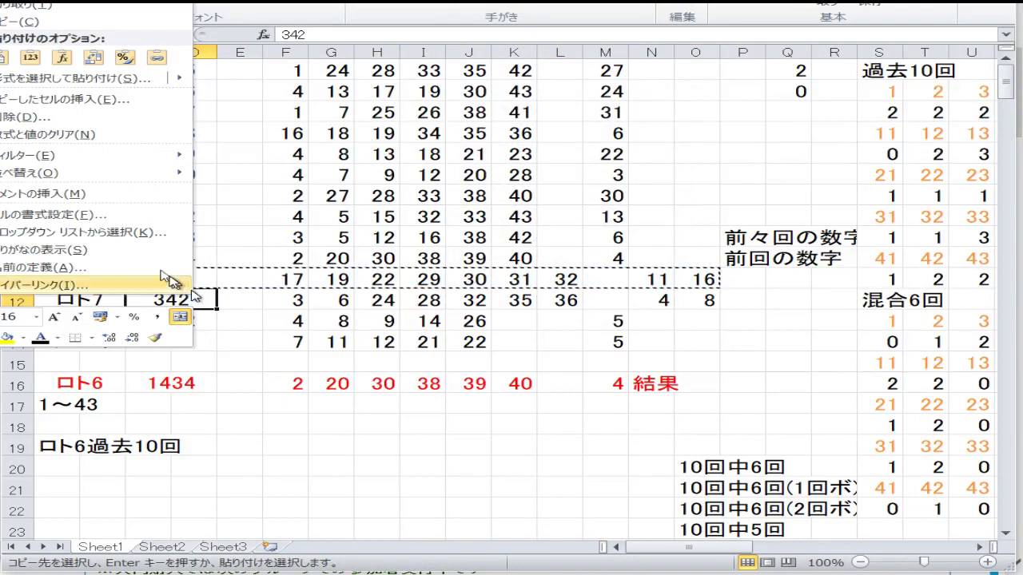
pyautogui.click(6, 57)
pyautogui.click(140, 293)
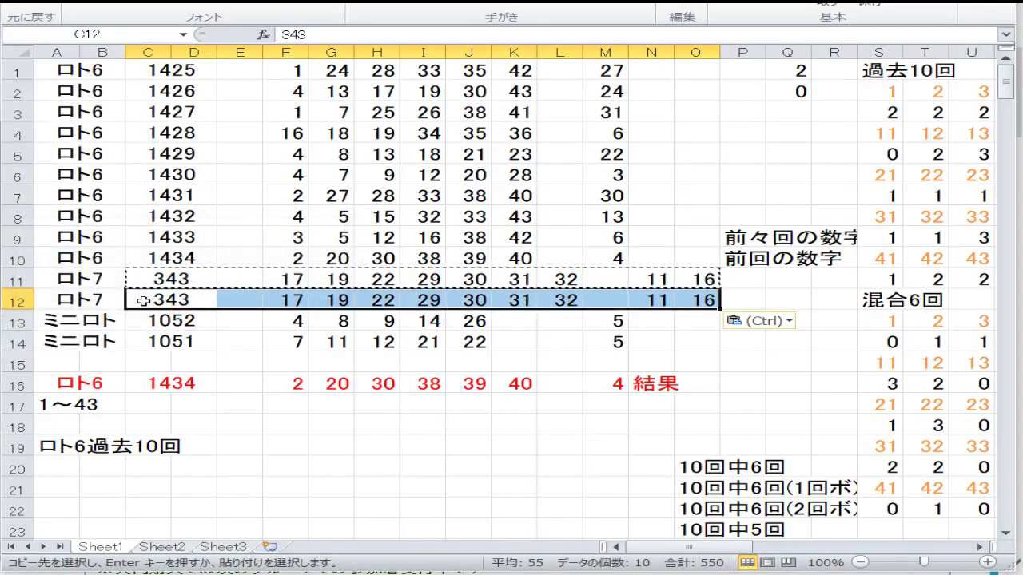
# Set the ロト7 draw number in row 11 to 344
pyautogui.click(181, 279)
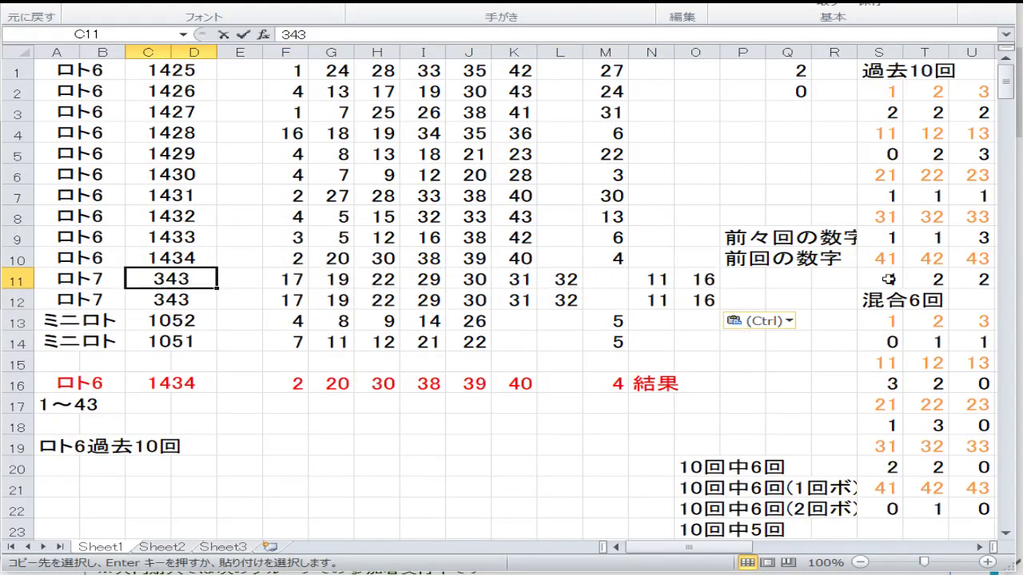
pyautogui.write('344')
pyautogui.press('Tab')
pyautogui.press('Tab')
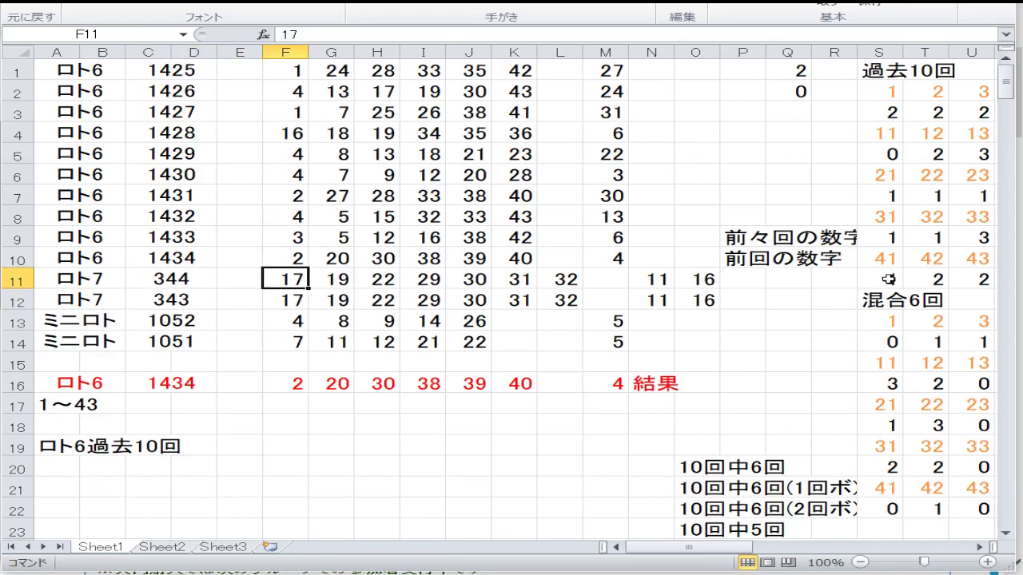
# For draw 344, set F11 to 11, H11 to 28 and I11 to 29, keeping G11 as it is
pyautogui.write('11')
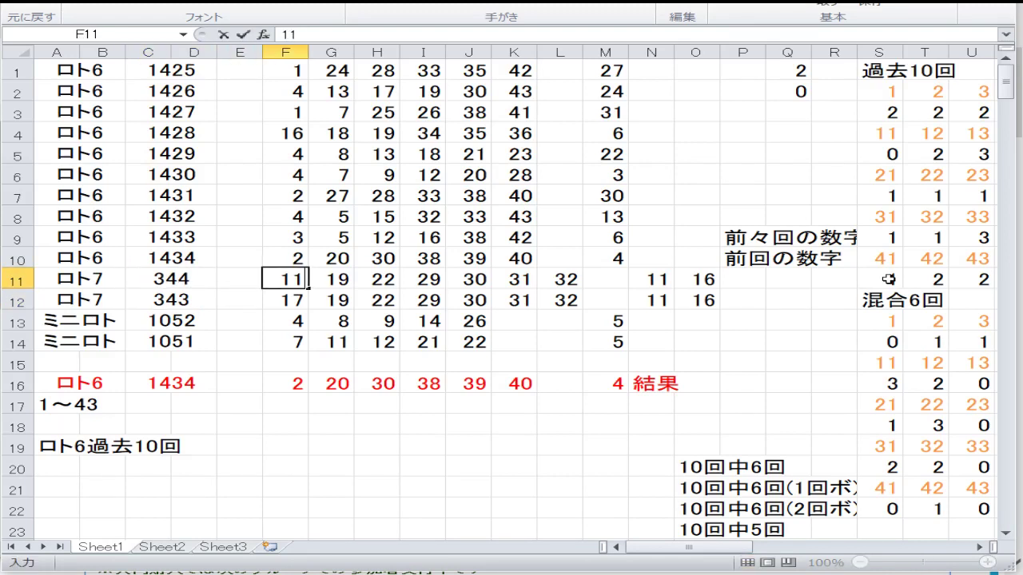
pyautogui.press('Tab')
pyautogui.press('Tab')
pyautogui.write('2')
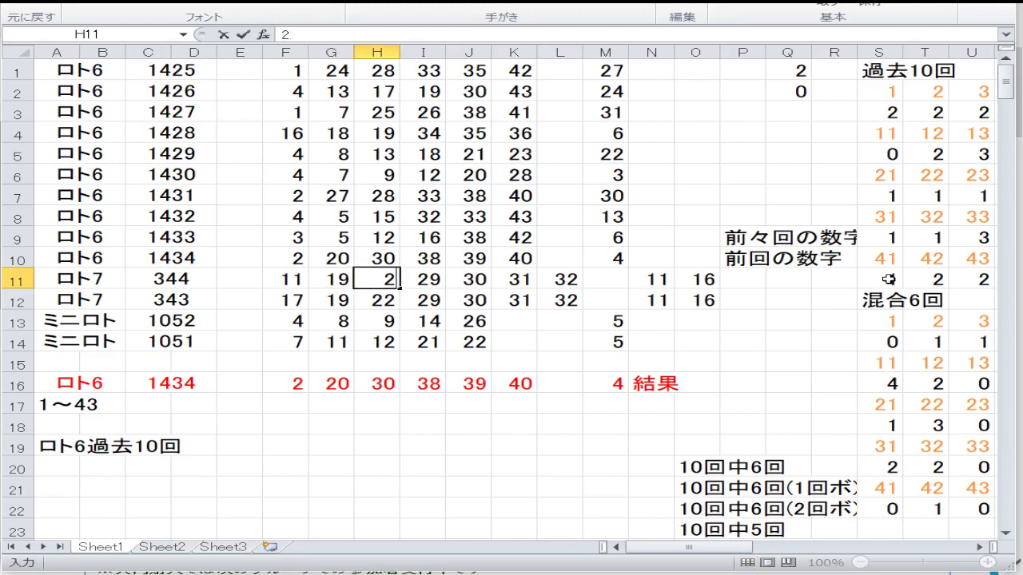
pyautogui.write('8')
pyautogui.press('Tab')
pyautogui.write('29')
pyautogui.press('Tab')
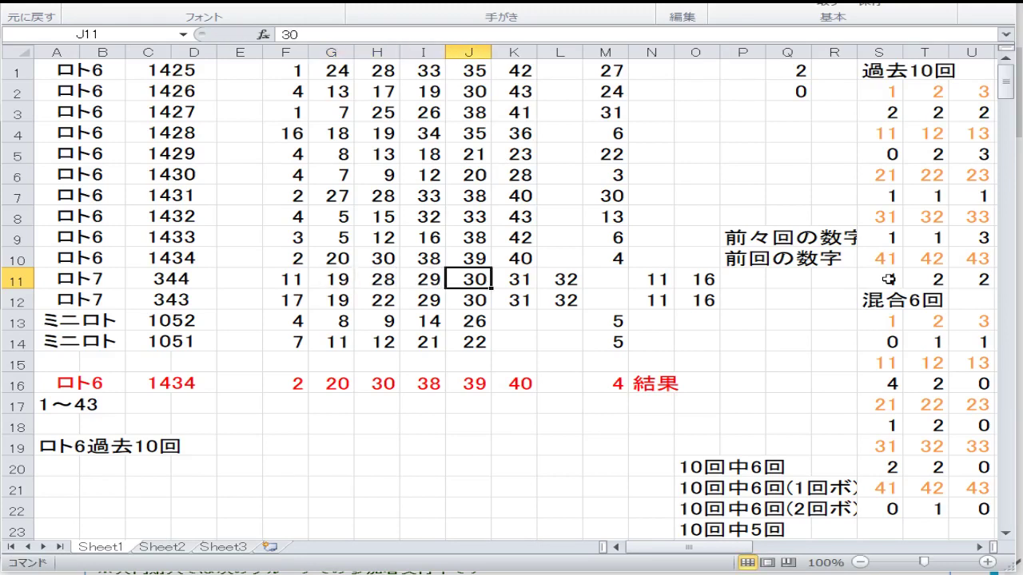
# Enter the last three main numbers of draw 344 as 31, 32 and 37 in J11:L11
pyautogui.write('31')
pyautogui.press('Tab')
pyautogui.write('32')
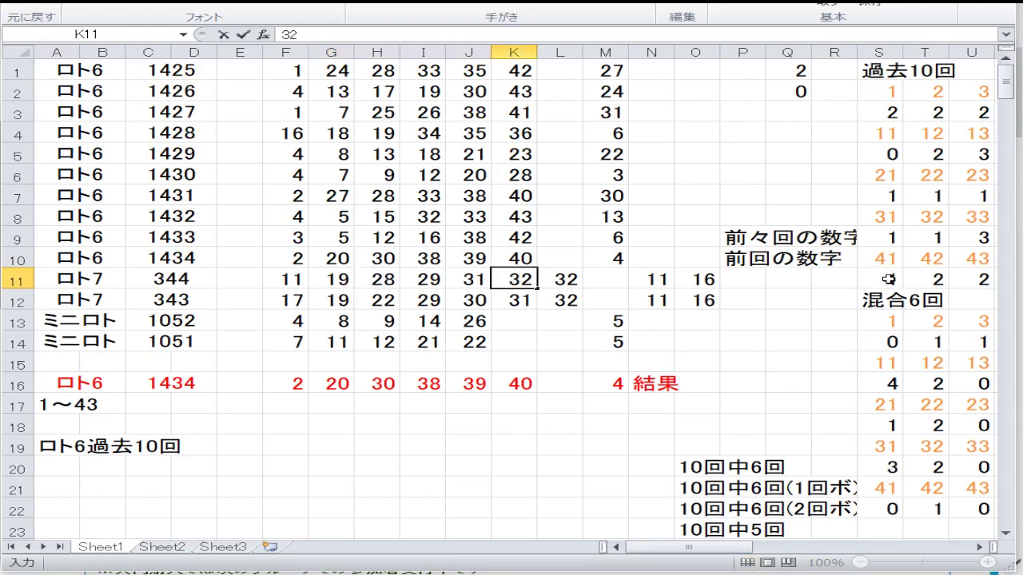
pyautogui.press('Tab')
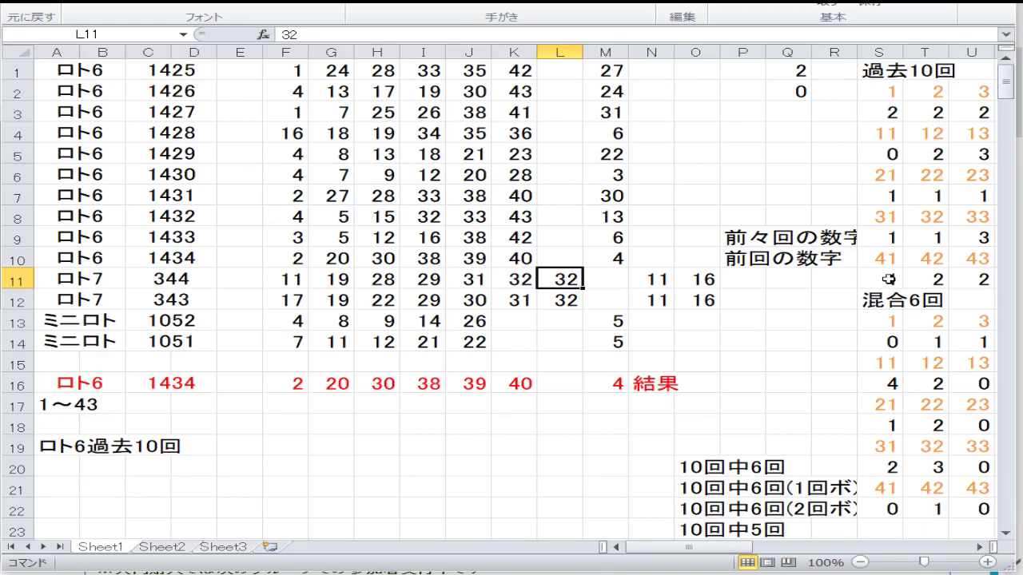
pyautogui.write('37')
pyautogui.press('Tab')
pyautogui.press('Tab')
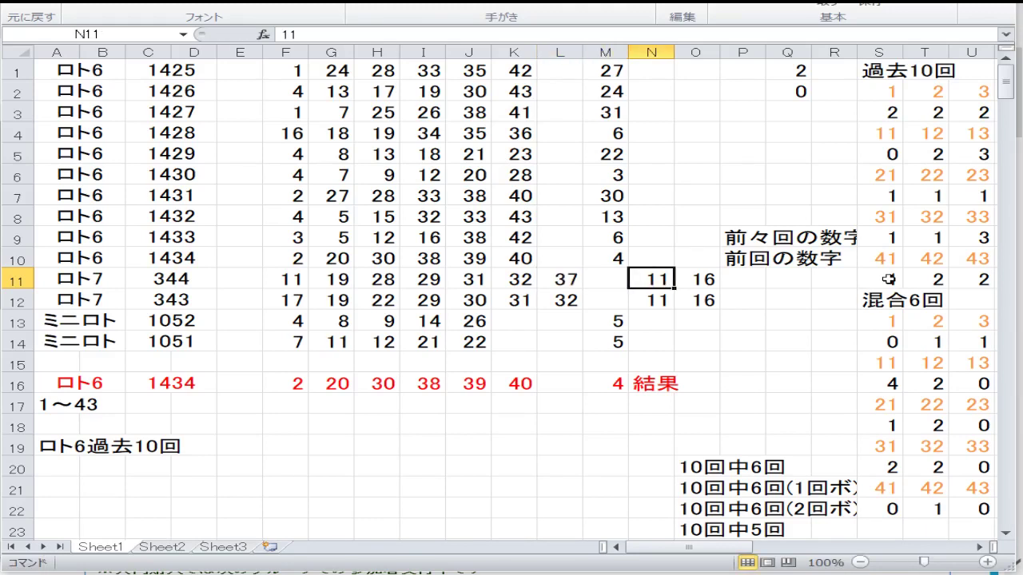
# Enter the bonus numbers of draw 344 as 12 in N11 and 21 in O11
pyautogui.write('12')
pyautogui.press('Tab')
pyautogui.write('21')
pyautogui.press('Down')
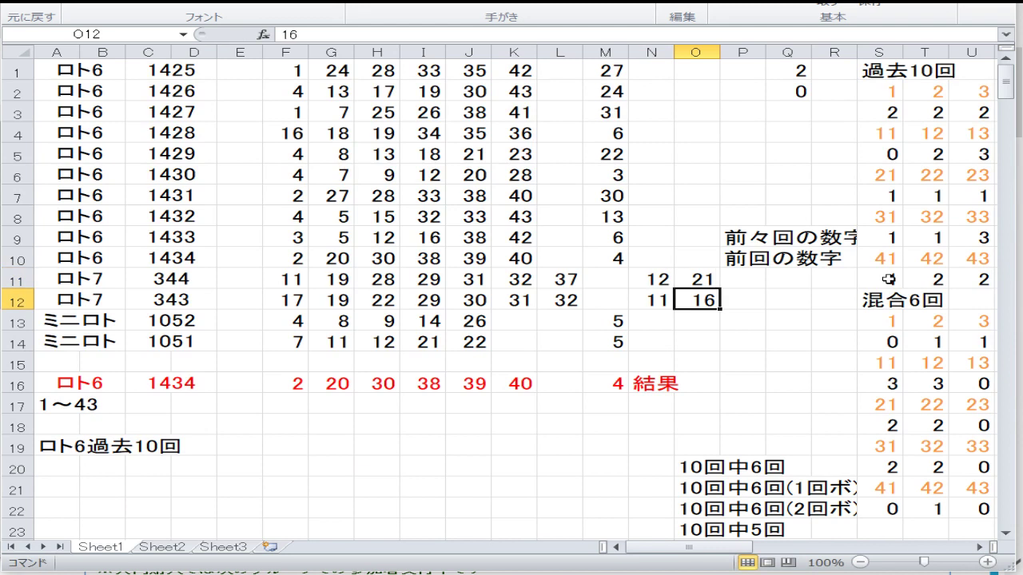
pyautogui.press('Left')
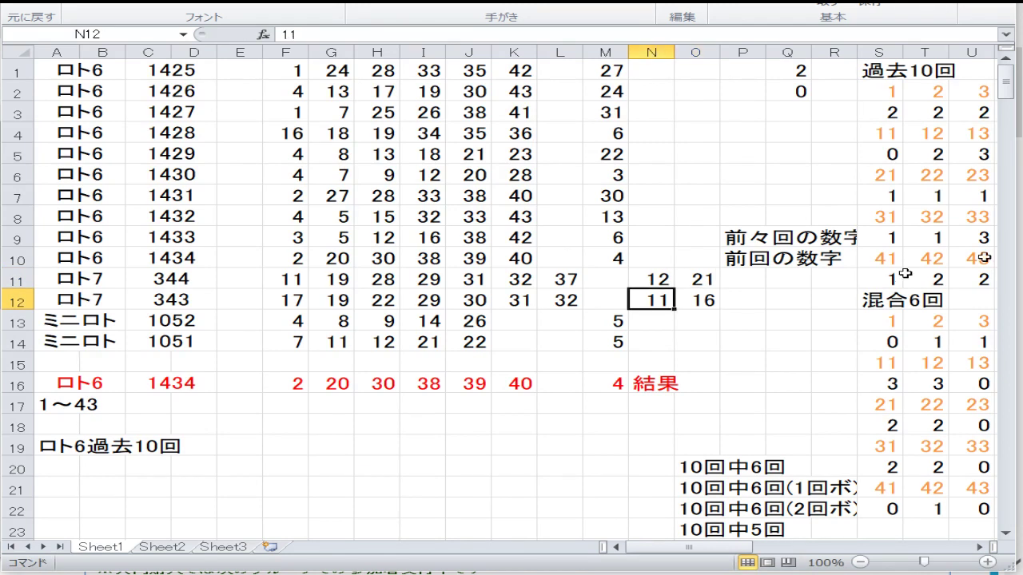
# Clear the result numbers in F16:M16 and set the ロト6 draw number in row 16 to 1435
pyautogui.moveTo(276, 382); pyautogui.dragTo(588, 375)
pyautogui.rightClick(592, 377)
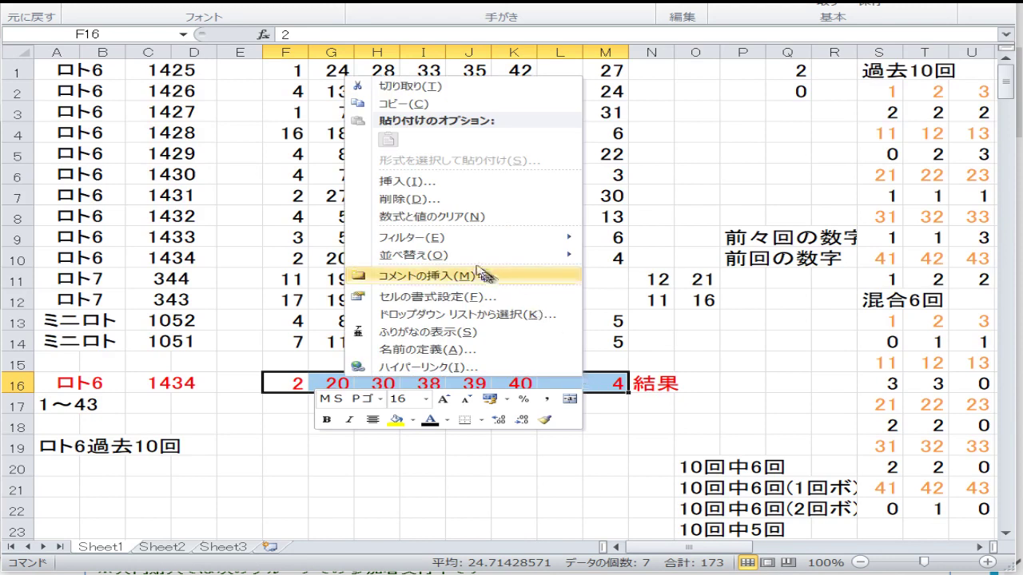
pyautogui.click(444, 213)
pyautogui.click(179, 383)
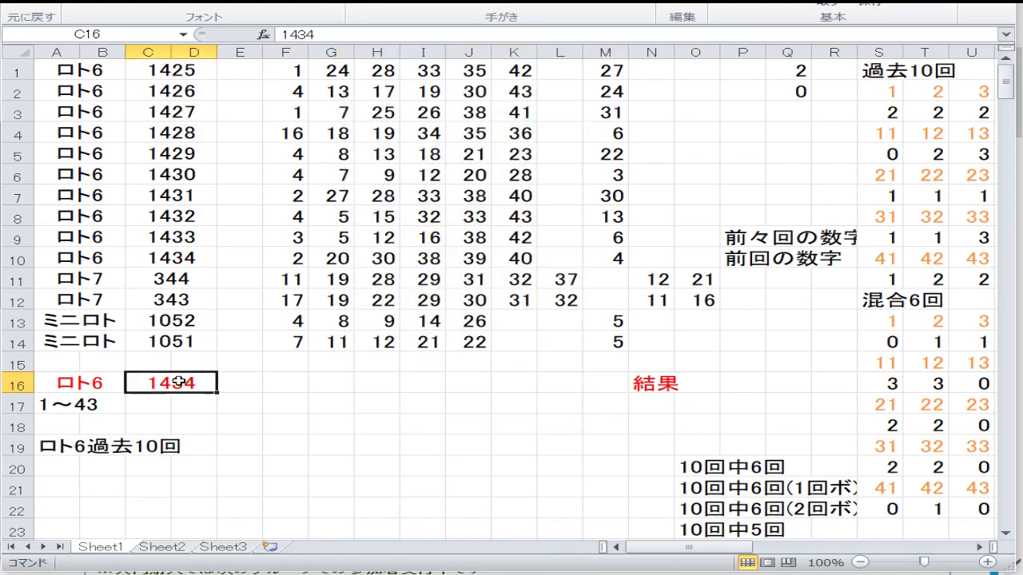
pyautogui.write('1435')
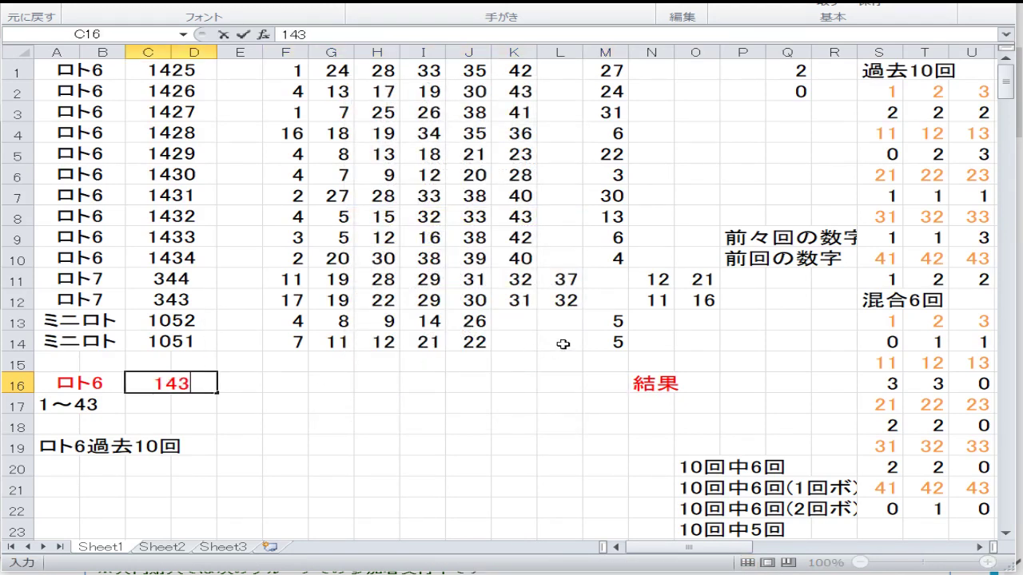
pyautogui.press('Return')
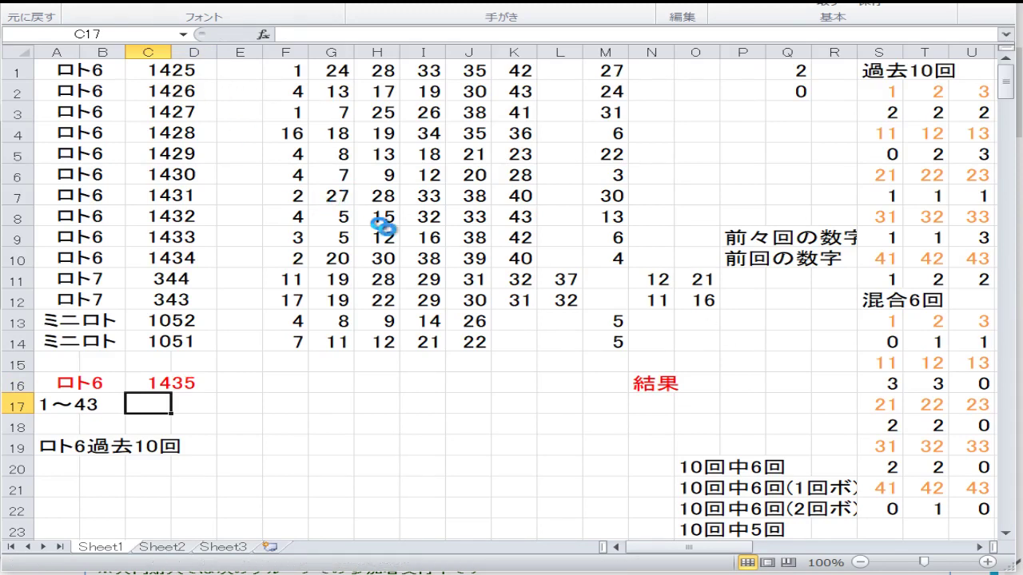
# Look over the entered ロト6, ロト7 and ミニロト draw rows in rows 1 to 14
pyautogui.moveTo(331, 216); pyautogui.dragTo(331, 195)
pyautogui.click(574, 344)
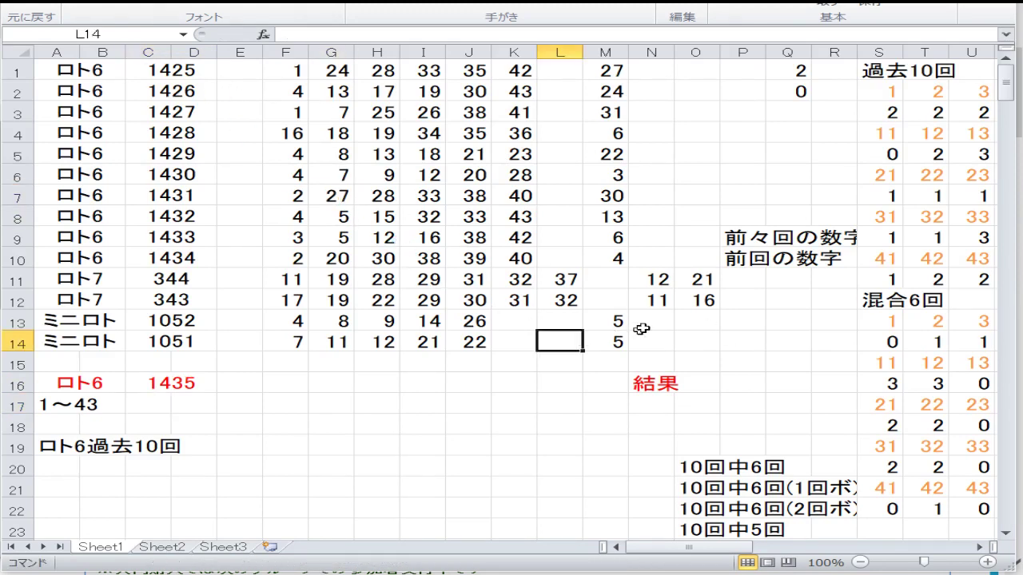
pyautogui.press('Up')
pyautogui.press('Up')
pyautogui.press('Up')
pyautogui.press('Up')
pyautogui.press('Up')
pyautogui.press('Up')
pyautogui.press('Left')
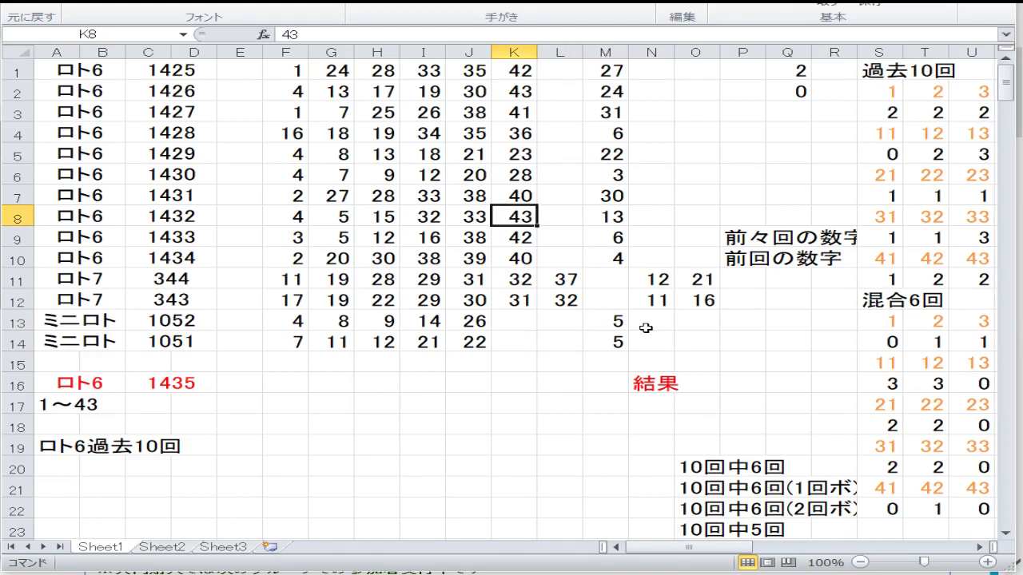
pyautogui.press('Left')
pyautogui.press('Left')
pyautogui.press('Left')
pyautogui.press('Left')
pyautogui.press('Left')
pyautogui.press('Left')
pyautogui.press('Left')
pyautogui.press('Left')
pyautogui.press('Down')
pyautogui.press('Down')
pyautogui.press('Down')
pyautogui.press('Down')
pyautogui.press('Down')
pyautogui.press('Down')
pyautogui.press('Down')
pyautogui.press('Up')
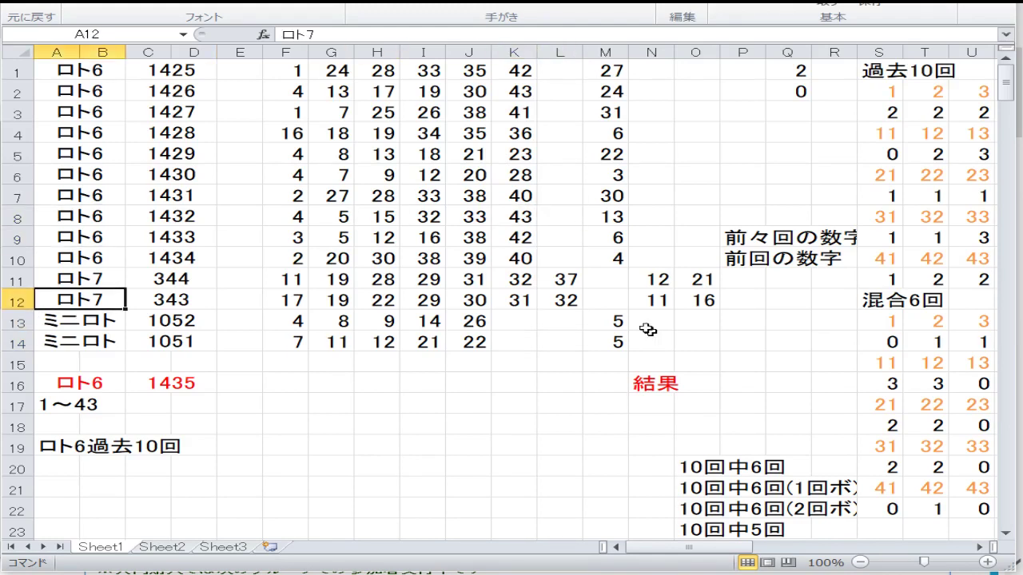
pyautogui.press('Up')
pyautogui.press('Up')
pyautogui.press('Up')
pyautogui.press('Up')
pyautogui.press('Up')
pyautogui.press('Up')
pyautogui.press('Up')
pyautogui.press('Up')
pyautogui.press('Up')
pyautogui.press('Up')
pyautogui.press('Up')
pyautogui.press('Up')
pyautogui.press('Up')
# Inspect the COUNTIF formulas for numbers 1 and 2 in the 過去10回 table, checking the range they cover
pyautogui.press('Right')
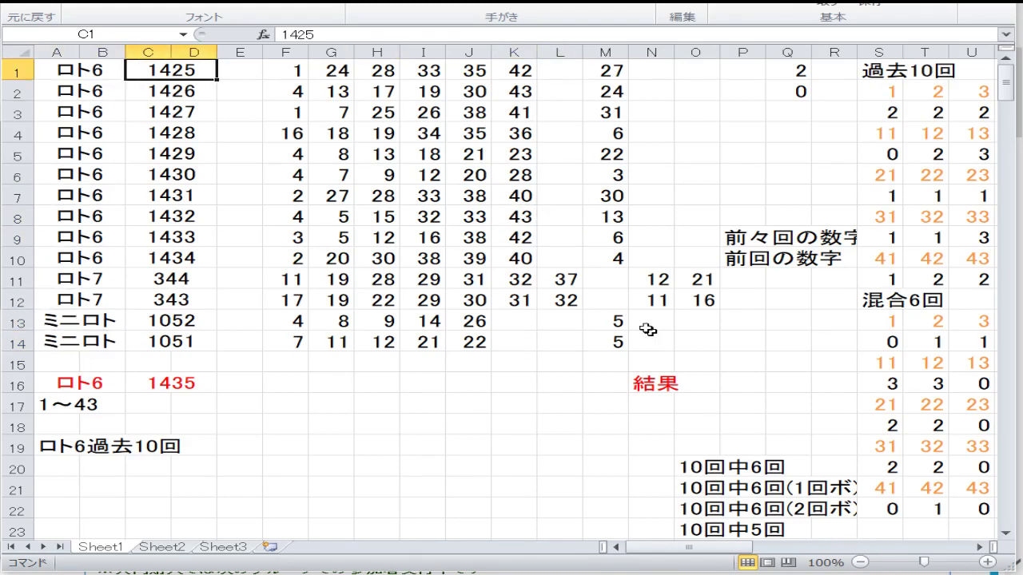
pyautogui.press('Right')
pyautogui.press('Right')
pyautogui.press('Right')
pyautogui.press('Right')
pyautogui.press('Right')
pyautogui.press('Right')
pyautogui.press('Right')
pyautogui.press('Right')
pyautogui.press('Right')
pyautogui.press('Right')
pyautogui.press('Right')
pyautogui.press('Right')
pyautogui.press('Right')
pyautogui.press('Right')
pyautogui.press('Right')
pyautogui.press('Down')
pyautogui.press('Down')
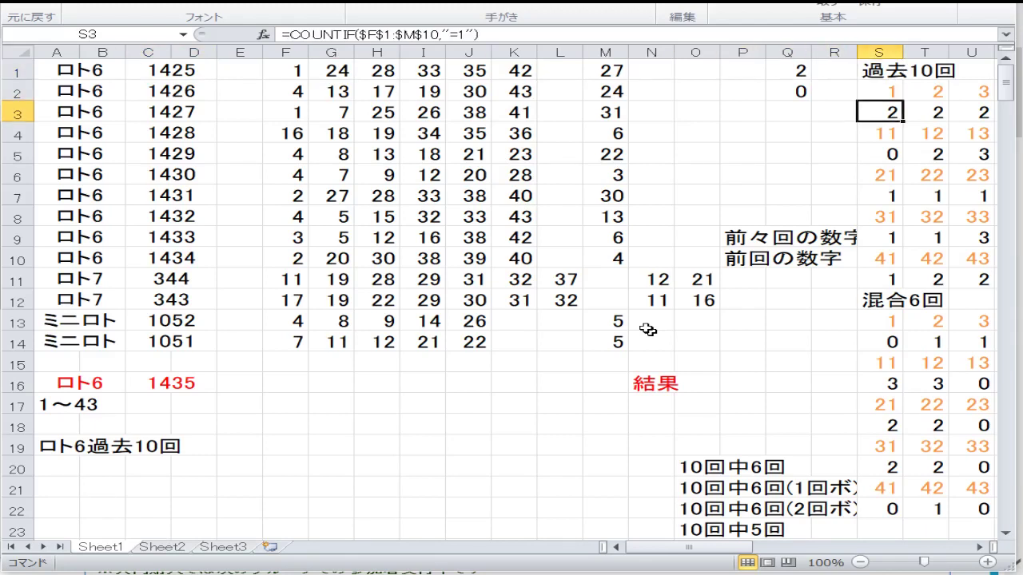
pyautogui.press('F2')
pyautogui.press('Return')
pyautogui.press('Up')
pyautogui.press('Right')
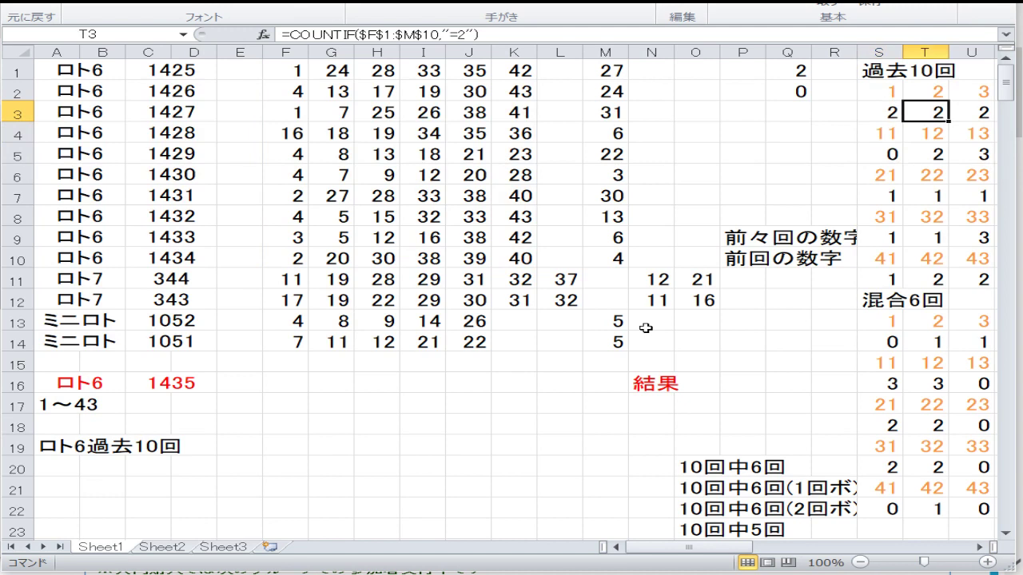
pyautogui.press('F2')
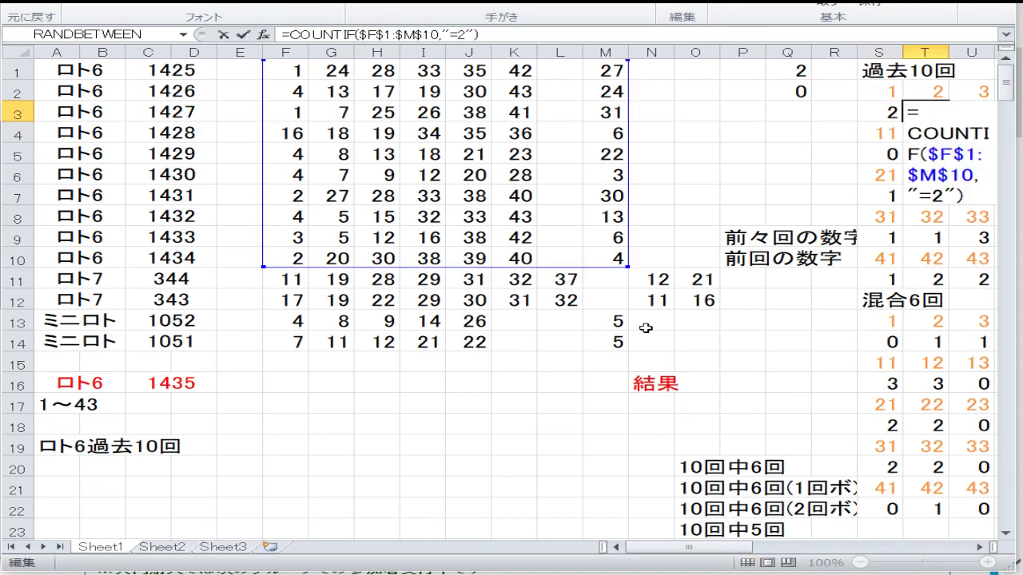
pyautogui.press('Return')
# Inspect the COUNTIF formula for number 1 in the 混合6回 table, checking the range it covers
pyautogui.press('Down')
pyautogui.press('Down')
pyautogui.press('Down')
pyautogui.press('Down')
pyautogui.press('Down')
pyautogui.press('Down')
pyautogui.press('Down')
pyautogui.press('Down')
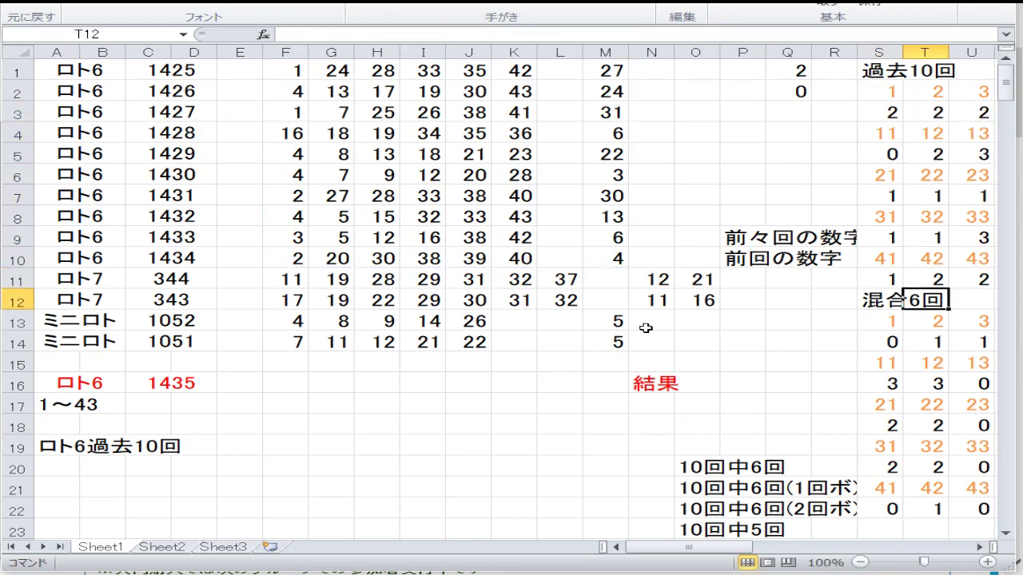
pyautogui.press('Down')
pyautogui.press('Down')
pyautogui.press('Left')
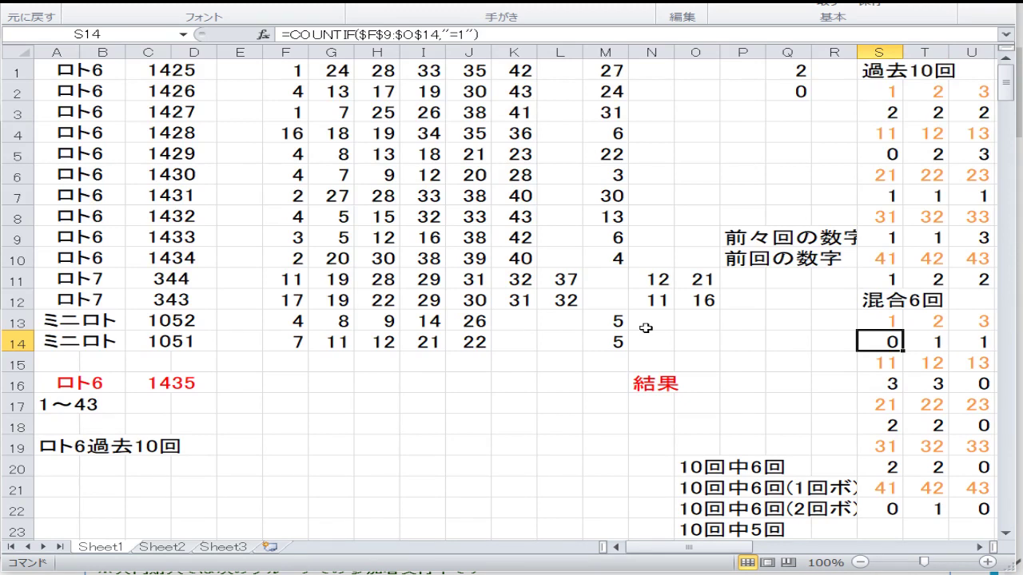
pyautogui.press('F2')
pyautogui.press('Return')
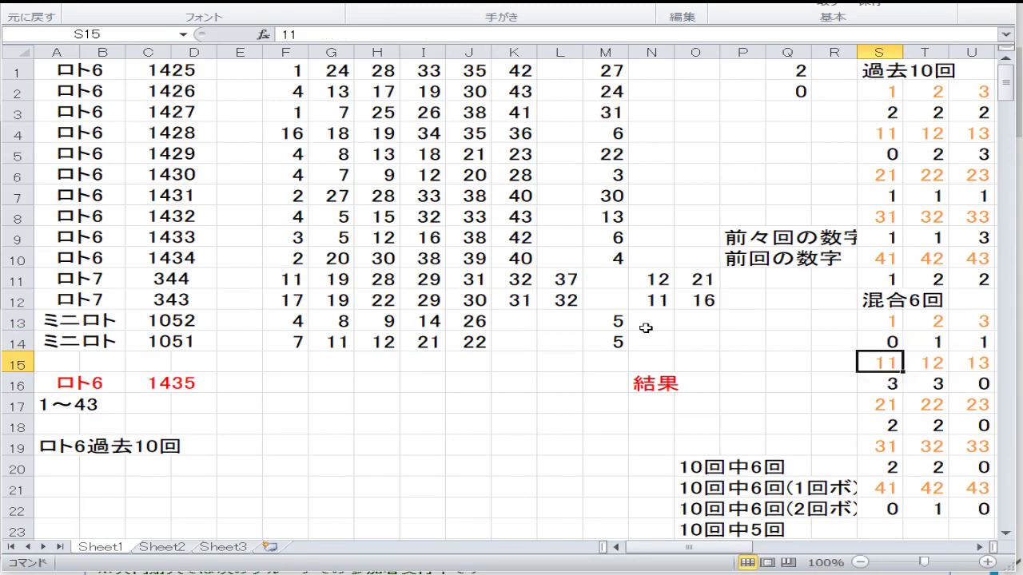
# Examine the 混合6回 counts along row 14 through to the bonus number tables in columns AD to AM
pyautogui.press('Up')
pyautogui.press('Right')
pyautogui.press('Right')
pyautogui.press('Right')
pyautogui.press('Right')
pyautogui.press('Right')
pyautogui.press('Right')
pyautogui.press('Right')
pyautogui.press('Right')
pyautogui.press('Right')
pyautogui.press('Right')
pyautogui.press('Right')
pyautogui.press('Right')
pyautogui.press('Right')
pyautogui.press('Right')
pyautogui.press('Right')
pyautogui.press('Right')
pyautogui.press('Right')
pyautogui.press('Right')
pyautogui.press('Right')
pyautogui.press('Right')
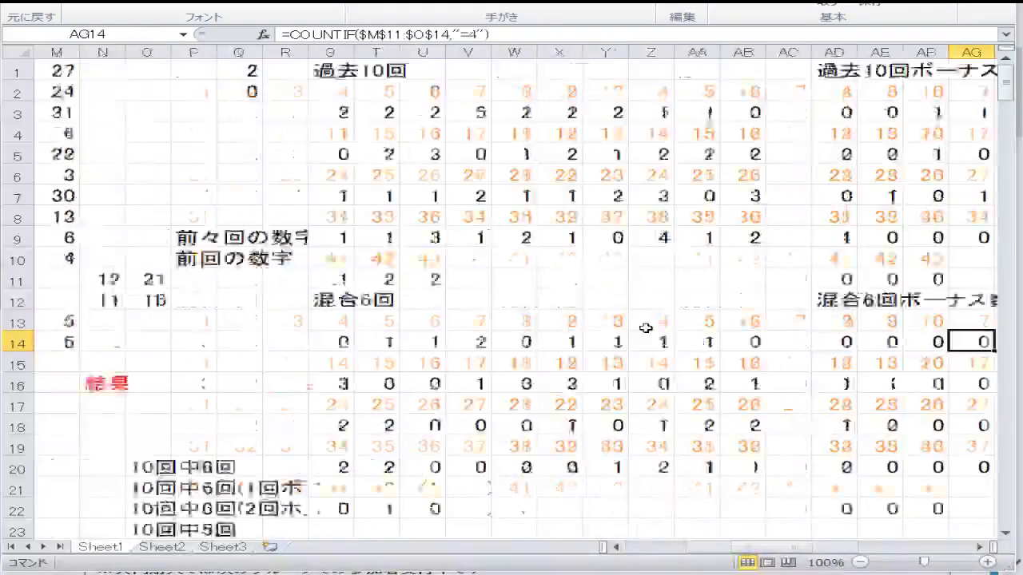
pyautogui.press('Right')
pyautogui.press('Right')
# Look back across the bonus number and 混合6回 tables along row 14 to the first columns of the sheet
pyautogui.press('Left')
pyautogui.press('Left')
pyautogui.press('Left')
pyautogui.press('Left')
pyautogui.press('Left')
pyautogui.press('Left')
pyautogui.press('Left')
pyautogui.press('Left')
pyautogui.press('Left')
pyautogui.press('Left')
pyautogui.press('Left')
pyautogui.press('Left')
pyautogui.press('Left')
pyautogui.press('Left')
pyautogui.press('Left')
pyautogui.press('Left')
pyautogui.press('Left')
pyautogui.press('Left')
pyautogui.press('Left')
pyautogui.press('Left')
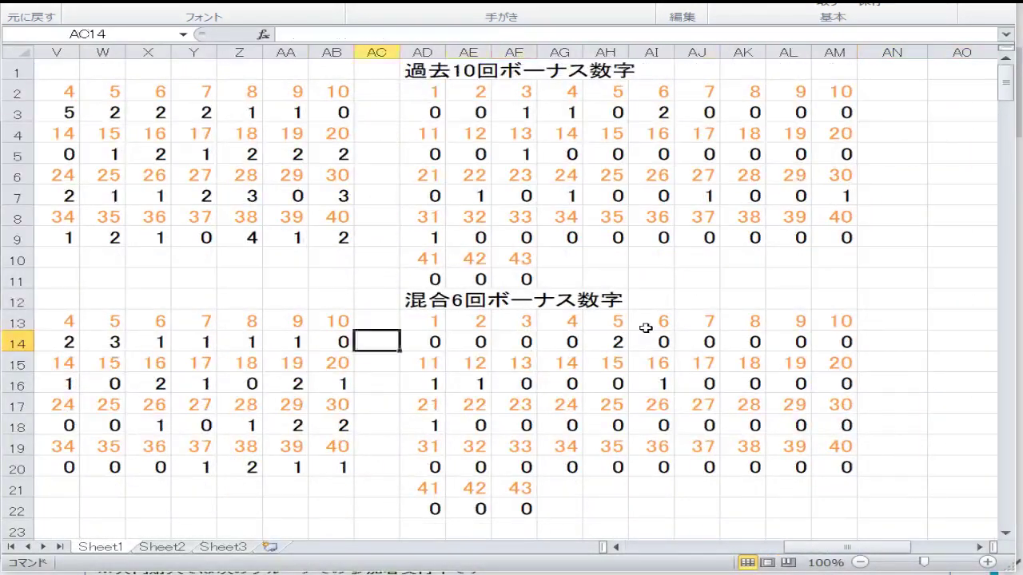
pyautogui.press('Left')
pyautogui.press('Left')
pyautogui.press('Left')
pyautogui.press('Left')
pyautogui.press('Left')
pyautogui.press('Left')
pyautogui.press('Left')
pyautogui.press('Left')
pyautogui.press('Left')
pyautogui.press('Left')
pyautogui.press('Left')
pyautogui.press('Left')
# Look through the sections below the draw rows and go to the 全抽出出現回数色付け自動化 table at row 69
pyautogui.press('Right')
pyautogui.press('Down')
pyautogui.press('Down')
pyautogui.press('Down')
pyautogui.press('Down')
pyautogui.press('Down')
pyautogui.press('Down')
pyautogui.press('Down')
pyautogui.press('Down')
pyautogui.press('Down')
pyautogui.press('Down')
pyautogui.press('Down')
pyautogui.press('Down')
pyautogui.press('Down')
pyautogui.press('Down')
pyautogui.press('Down')
pyautogui.press('Down')
pyautogui.press('Down')
pyautogui.press('Down')
pyautogui.press('Down')
pyautogui.press('Down')
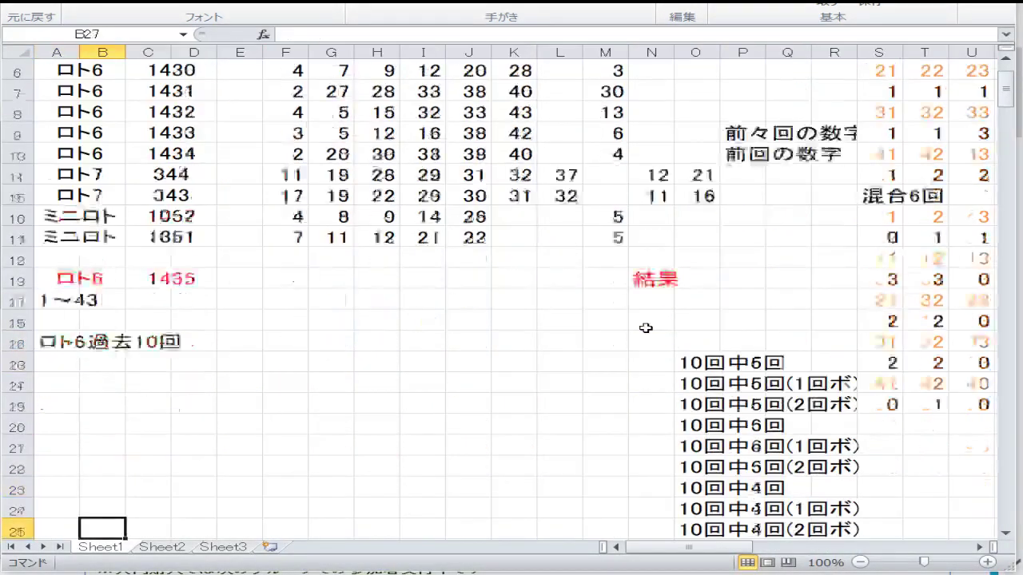
pyautogui.press('Down')
pyautogui.press('Down')
pyautogui.press('Down')
pyautogui.press('Down')
pyautogui.press('Down')
pyautogui.press('Down')
pyautogui.press('Down')
pyautogui.press('Down')
pyautogui.press('Down')
pyautogui.press('Down')
pyautogui.press('Down')
pyautogui.press('Down')
pyautogui.press('Down')
pyautogui.press('Down')
pyautogui.press('Down')
pyautogui.press('Down')
pyautogui.press('Down')
pyautogui.press('Down')
pyautogui.press('Down')
pyautogui.press('Down')
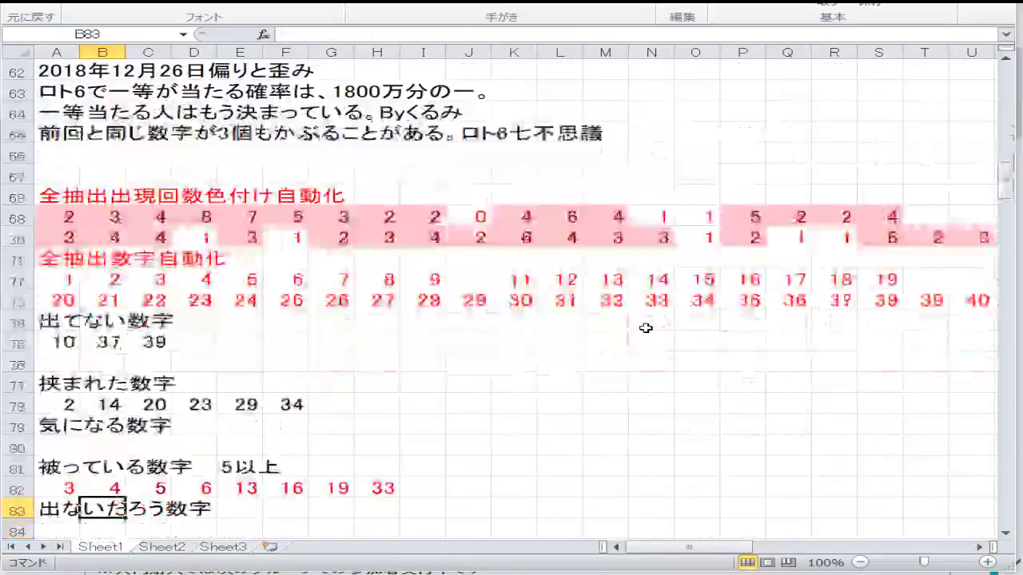
pyautogui.press('Up')
pyautogui.press('Up')
pyautogui.press('Up')
pyautogui.press('Up')
pyautogui.press('Up')
pyautogui.press('Up')
pyautogui.press('Up')
pyautogui.press('Up')
pyautogui.press('Up')
pyautogui.press('Up')
pyautogui.press('Up')
pyautogui.press('Up')
pyautogui.press('Up')
pyautogui.press('Up')
# Inspect the sum formulas along row 69 up to column P, checking which frequency table cells they add together
pyautogui.press('Right')
pyautogui.press('Right')
pyautogui.press('Right')
pyautogui.press('Right')
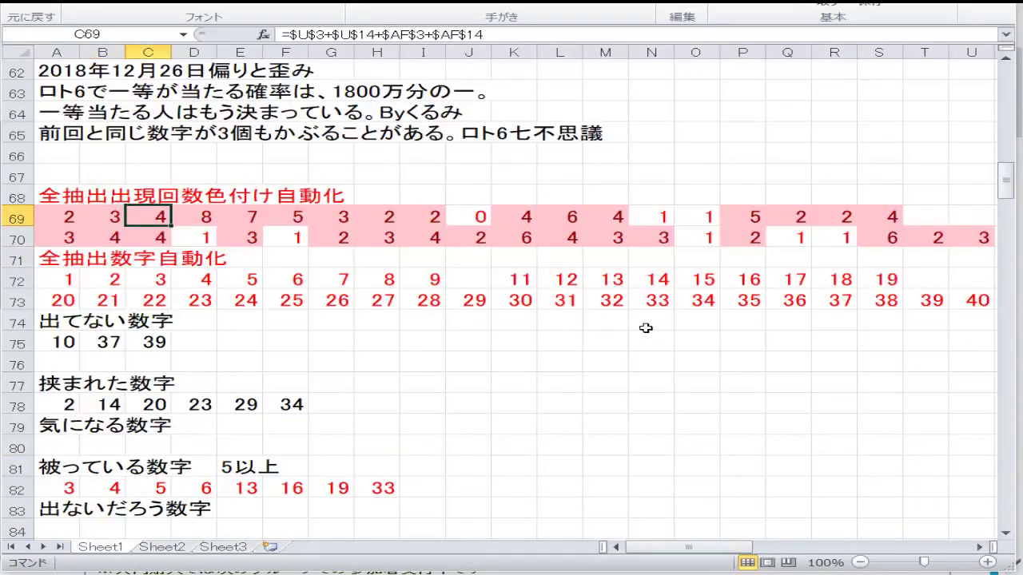
pyautogui.press('Right')
pyautogui.press('Right')
pyautogui.press('Right')
pyautogui.press('Right')
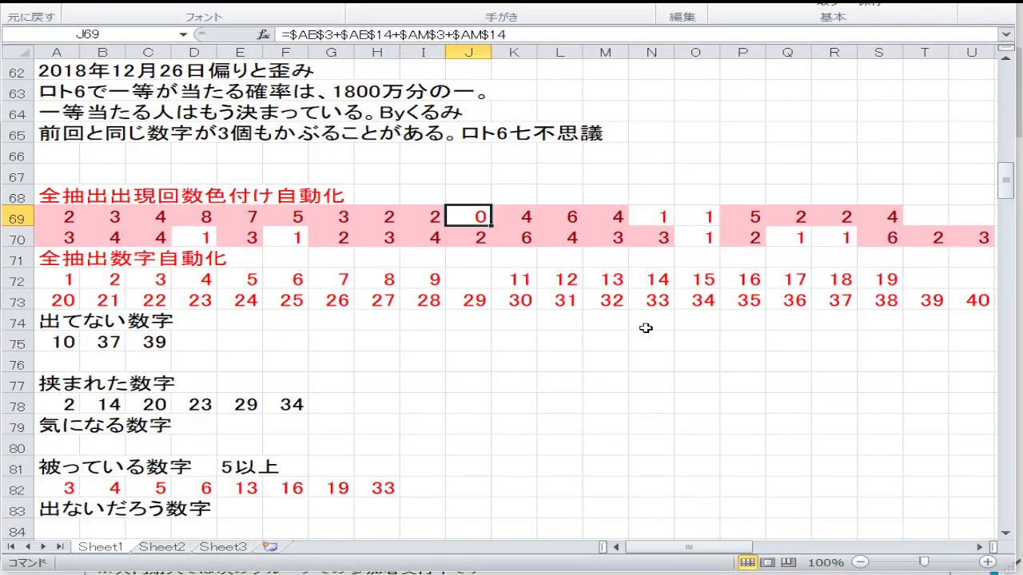
pyautogui.press('Right')
pyautogui.press('Right')
pyautogui.press('Right')
pyautogui.press('Right')
pyautogui.press('Right')
pyautogui.press('Right')
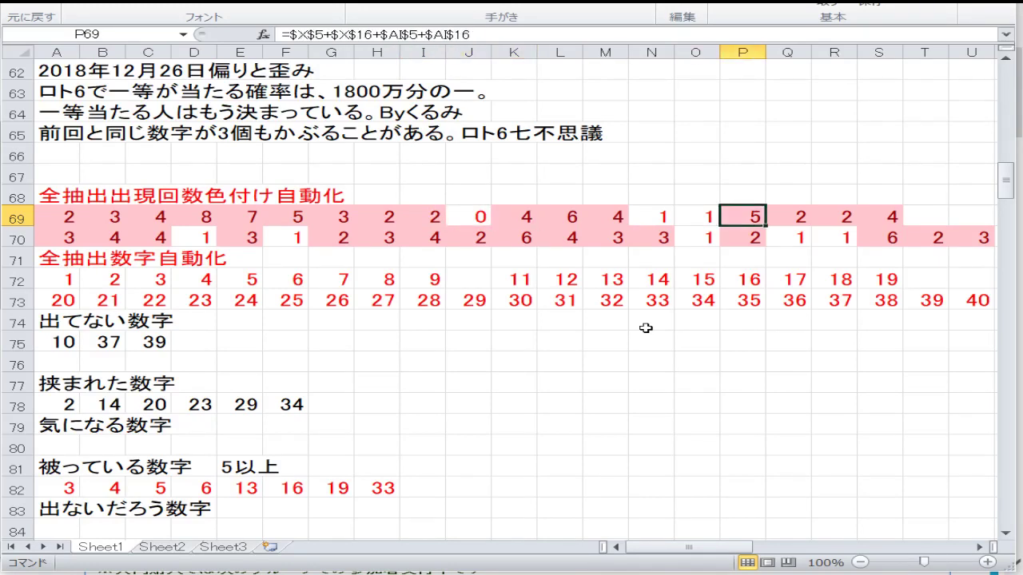
# Review the row 69 sum formulas again from column P back to column B
pyautogui.press('Left')
pyautogui.press('Left')
pyautogui.press('Left')
pyautogui.press('Left')
pyautogui.press('Left')
pyautogui.press('Left')
pyautogui.press('Left')
pyautogui.press('Left')
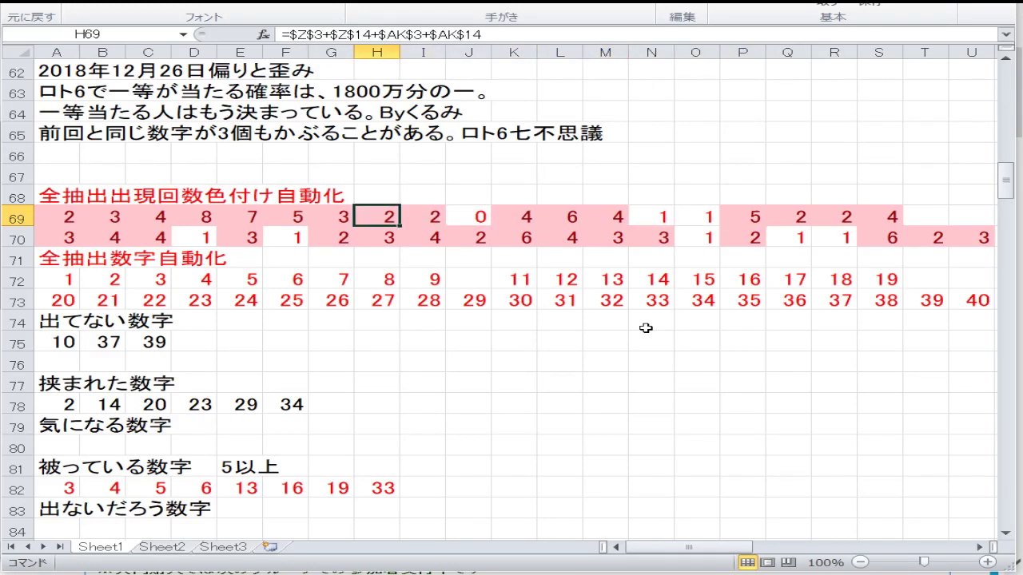
pyautogui.press('Left')
pyautogui.press('Left')
pyautogui.press('Left')
pyautogui.press('Left')
pyautogui.press('Left')
pyautogui.press('Left')
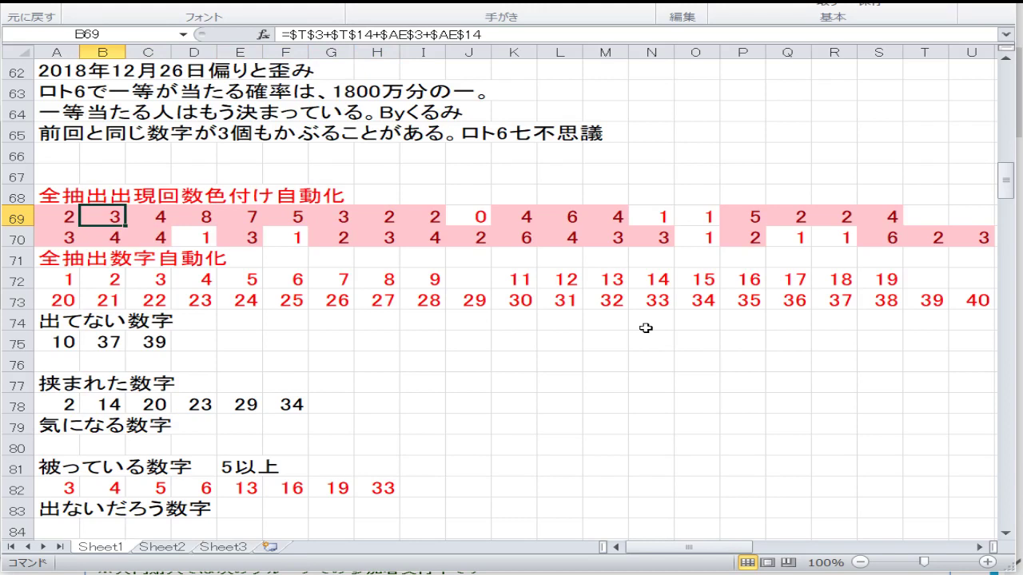
# Examine the colour-coded appearance counts along row 69 through the count for number 19
pyautogui.press('Right')
pyautogui.press('Right')
pyautogui.press('Right')
pyautogui.press('Right')
pyautogui.press('Right')
pyautogui.press('Right')
pyautogui.press('Right')
pyautogui.press('Right')
pyautogui.press('Right')
pyautogui.press('Right')
pyautogui.press('Right')
pyautogui.press('Right')
pyautogui.press('Right')
pyautogui.press('Right')
pyautogui.press('Right')
pyautogui.press('Right')
pyautogui.press('Right')
pyautogui.press('Right')
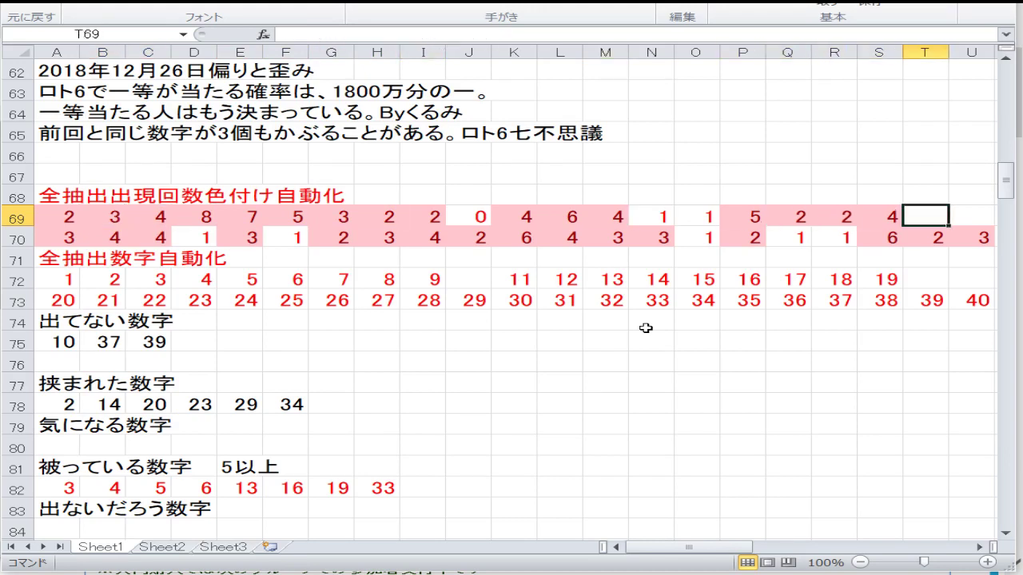
# Examine the colour-coded appearance counts in row 70 for numbers 20 to 43, out to column X and back
pyautogui.press('Down')
pyautogui.press('Right')
pyautogui.press('Right')
pyautogui.press('Right')
pyautogui.press('Right')
pyautogui.press('Right')
pyautogui.press('Right')
pyautogui.press('Left')
pyautogui.press('Left')
pyautogui.press('Left')
pyautogui.press('Left')
pyautogui.press('Left')
pyautogui.press('Left')
pyautogui.press('Left')
pyautogui.press('Left')
pyautogui.press('Left')
pyautogui.press('Left')
pyautogui.press('Left')
pyautogui.press('Left')
pyautogui.press('Left')
pyautogui.press('Left')
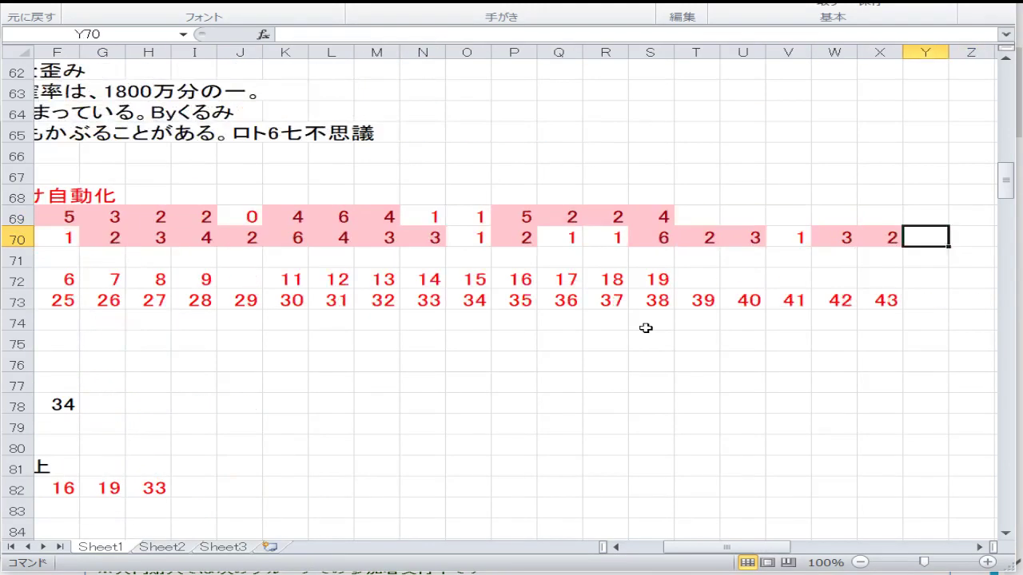
# Recheck the colour-coded appearance counts in row 70 from column Y back towards column A
pyautogui.press('Left')
pyautogui.press('Left')
pyautogui.press('Left')
pyautogui.press('Left')
pyautogui.press('Left')
pyautogui.press('Left')
pyautogui.press('Left')
pyautogui.press('Left')
pyautogui.press('Left')
pyautogui.press('Left')
pyautogui.press('Left')
# Examine the 全抽出数字自動化 number rows out past number 43 and back, checking which numbers are missing
pyautogui.press('Down')
pyautogui.press('Right')
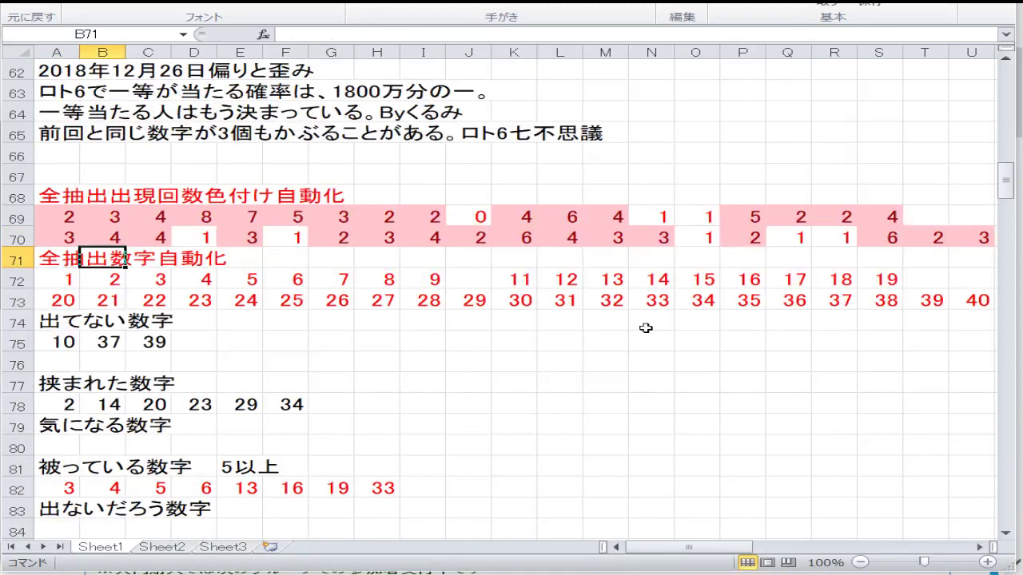
pyautogui.press('Right')
pyautogui.press('Right')
pyautogui.press('Right')
pyautogui.press('Right')
pyautogui.press('Right')
pyautogui.press('Right')
pyautogui.press('Right')
pyautogui.press('Right')
pyautogui.press('Right')
pyautogui.press('Right')
pyautogui.press('Right')
pyautogui.press('Right')
pyautogui.press('Right')
pyautogui.press('Right')
pyautogui.press('Right')
pyautogui.press('Right')
pyautogui.press('Right')
pyautogui.press('Right')
pyautogui.press('Right')
pyautogui.press('Right')
pyautogui.press('Right')
pyautogui.press('Right')
pyautogui.press('Right')
pyautogui.press('Right')
pyautogui.press('Right')
pyautogui.press('Right')
pyautogui.press('Left')
pyautogui.press('Left')
pyautogui.press('Left')
pyautogui.press('Left')
pyautogui.press('Left')
pyautogui.press('Left')
pyautogui.press('Left')
pyautogui.press('Left')
pyautogui.press('Left')
pyautogui.press('Left')
pyautogui.press('Left')
pyautogui.press('Left')
pyautogui.press('Left')
pyautogui.press('Left')
pyautogui.press('Left')
pyautogui.press('Left')
pyautogui.press('Left')
pyautogui.press('Left')
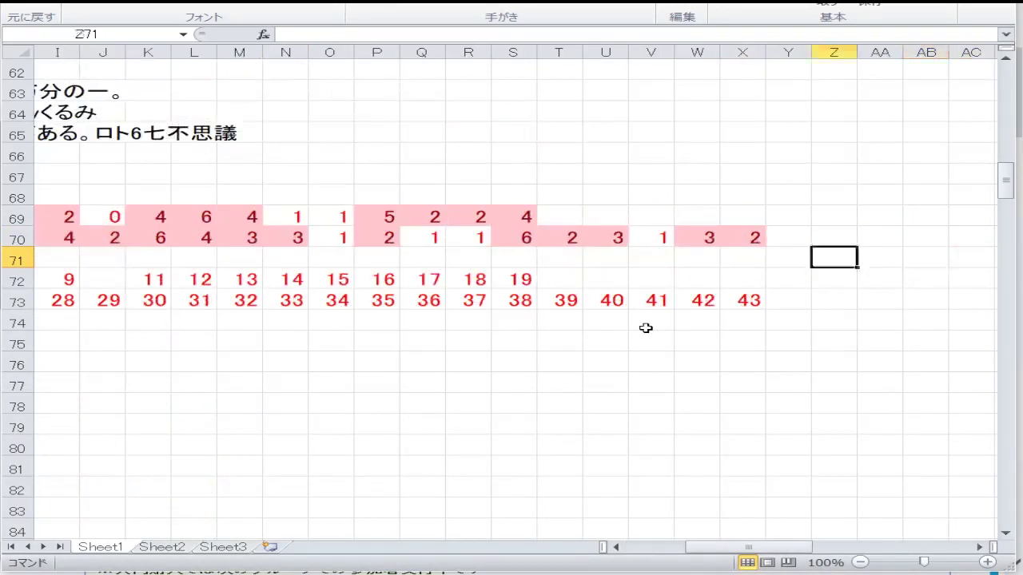
pyautogui.press('Left')
pyautogui.press('Left')
pyautogui.press('Left')
pyautogui.press('Left')
pyautogui.press('Left')
pyautogui.press('Left')
pyautogui.press('Left')
pyautogui.press('Left')
pyautogui.press('Left')
# Clear 37 and 39 from the 出てない数字 list in row 75, keeping 10
pyautogui.press('Down')
pyautogui.press('Down')
pyautogui.press('Down')
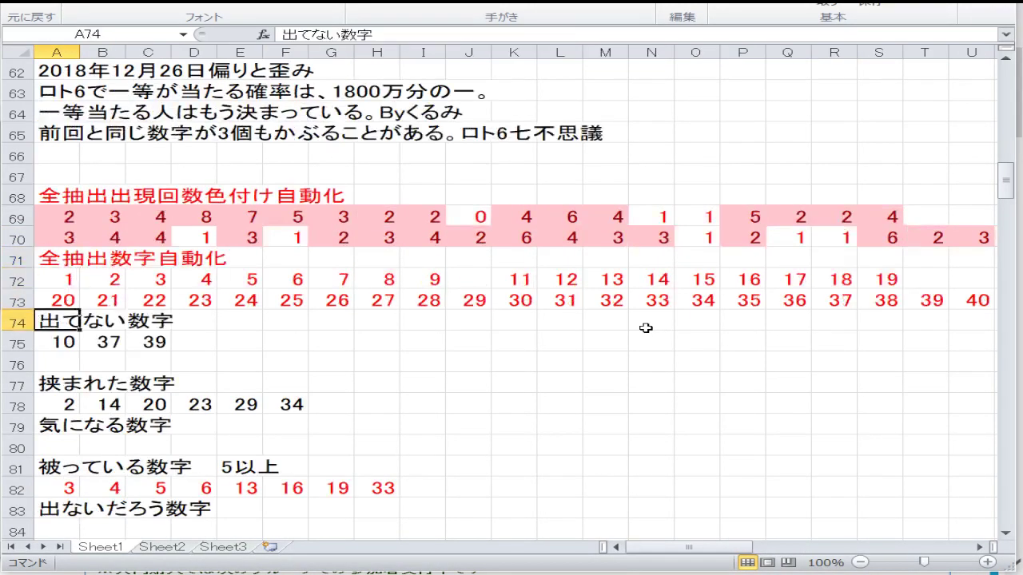
pyautogui.press('Down')
pyautogui.press('Right')
pyautogui.press('Delete')
pyautogui.press('Down')
pyautogui.press('Up')
pyautogui.press('Right')
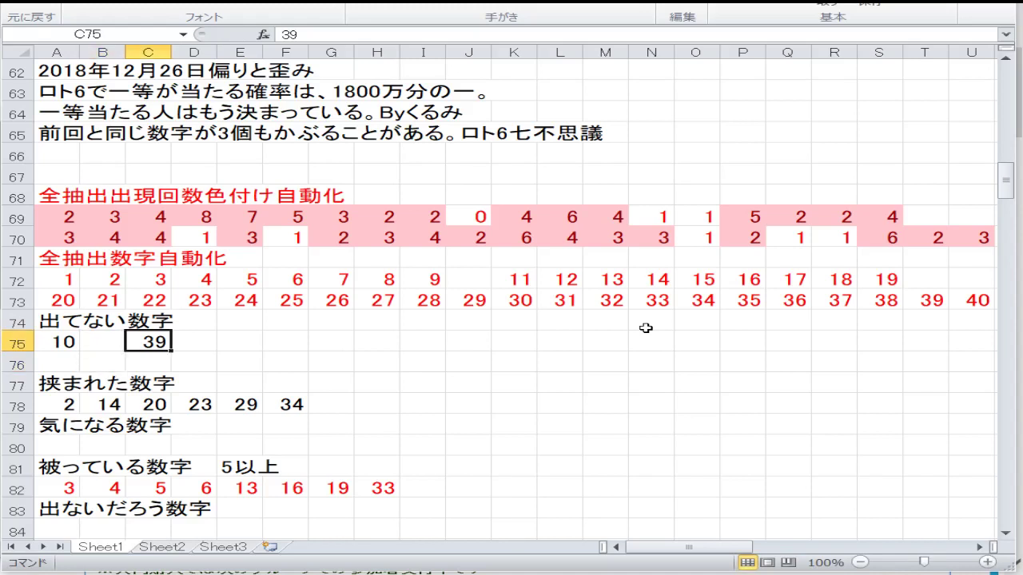
pyautogui.press('Delete')
# Compare the 挟まれた数字 list in row 78 with the colour-coded appearance counts above it, up to F70
pyautogui.press('Down')
pyautogui.press('Down')
pyautogui.press('Down')
pyautogui.press('Down')
pyautogui.press('Right')
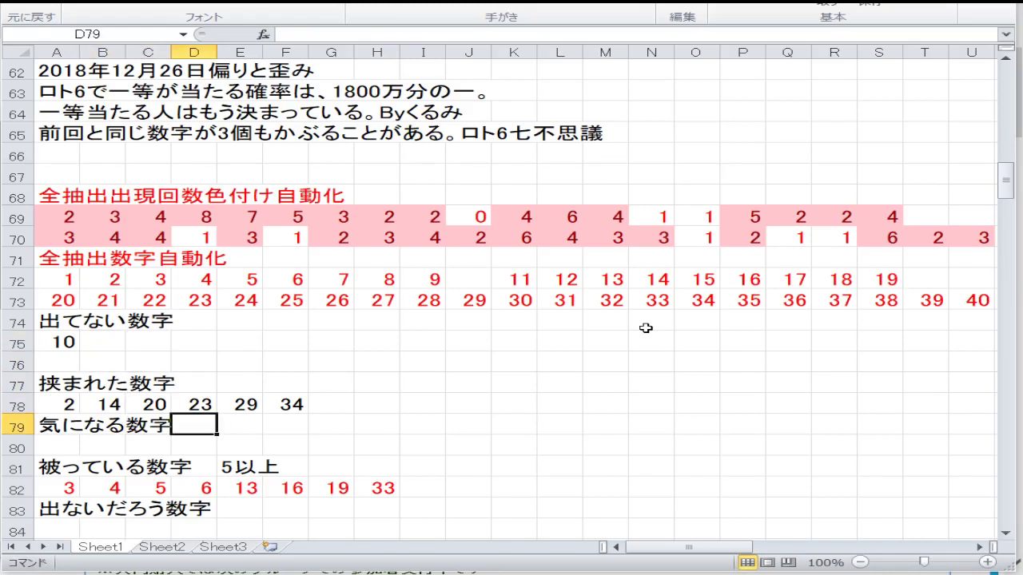
pyautogui.press('Right')
pyautogui.press('Up')
pyautogui.press('Right')
pyautogui.press('Up')
pyautogui.press('Up')
pyautogui.press('Up')
pyautogui.press('Up')
pyautogui.press('Up')
pyautogui.press('Up')
pyautogui.press('Up')
pyautogui.press('Up')
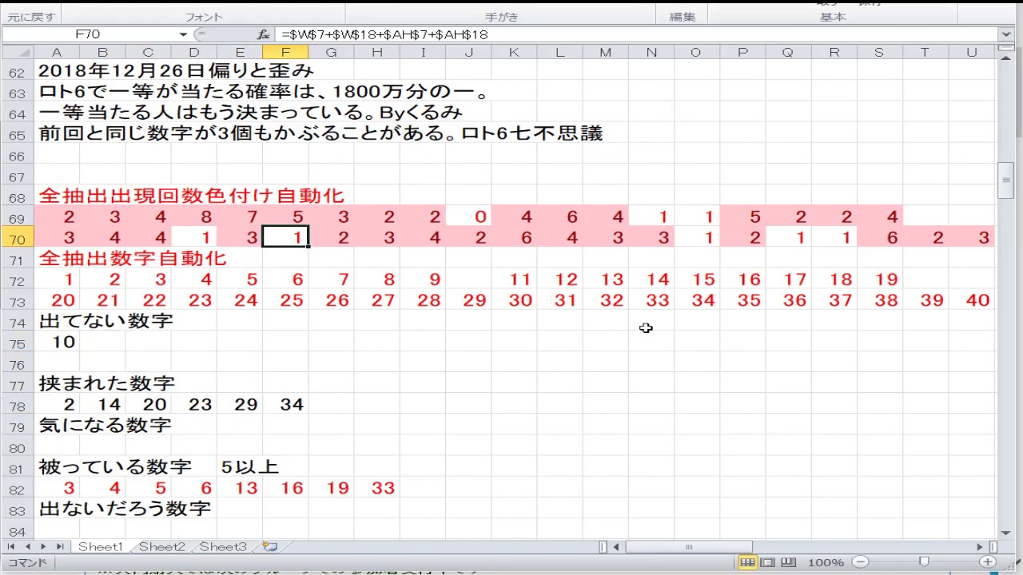
# Examine row 70 from column F to Z and back to A for uncoloured counts sandwiched between coloured ones
pyautogui.press('Right')
pyautogui.press('Right')
pyautogui.press('Right')
pyautogui.press('Right')
pyautogui.press('Right')
pyautogui.press('Right')
pyautogui.press('Right')
pyautogui.press('Right')
pyautogui.press('Right')
pyautogui.press('Right')
pyautogui.press('Right')
pyautogui.press('Right')
pyautogui.press('Right')
pyautogui.press('Right')
pyautogui.press('Right')
pyautogui.press('Right')
pyautogui.press('Right')
pyautogui.press('Right')
pyautogui.press('Right')
pyautogui.press('Right')
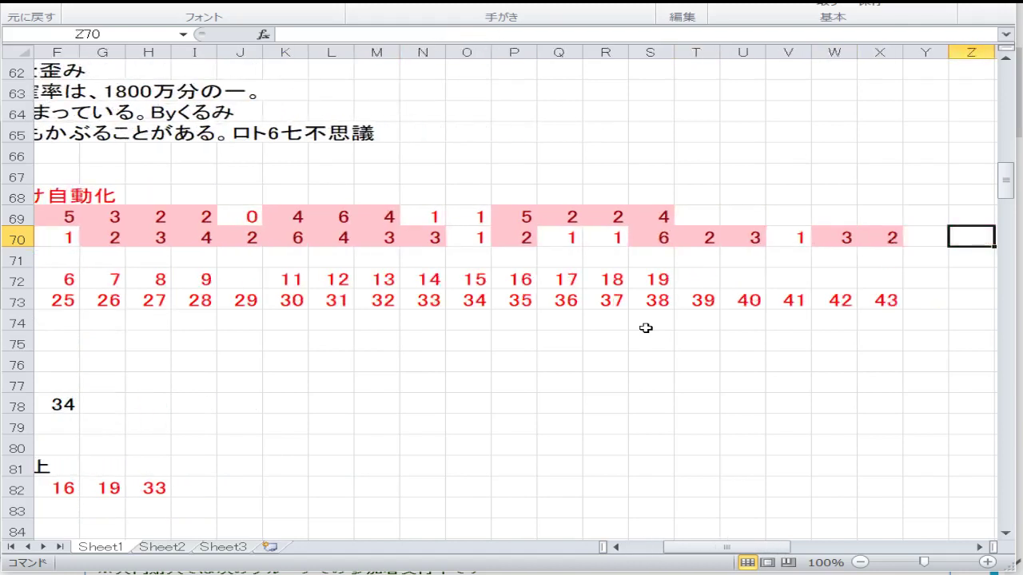
pyautogui.press('Left')
pyautogui.press('Left')
pyautogui.press('Left')
pyautogui.press('Left')
pyautogui.press('Left')
pyautogui.press('Left')
pyautogui.press('Left')
pyautogui.press('Left')
pyautogui.press('Left')
pyautogui.press('Left')
pyautogui.press('Left')
pyautogui.press('Left')
pyautogui.press('Left')
pyautogui.press('Left')
pyautogui.press('Left')
pyautogui.press('Left')
pyautogui.press('Left')
pyautogui.press('Left')
pyautogui.press('Left')
pyautogui.press('Left')
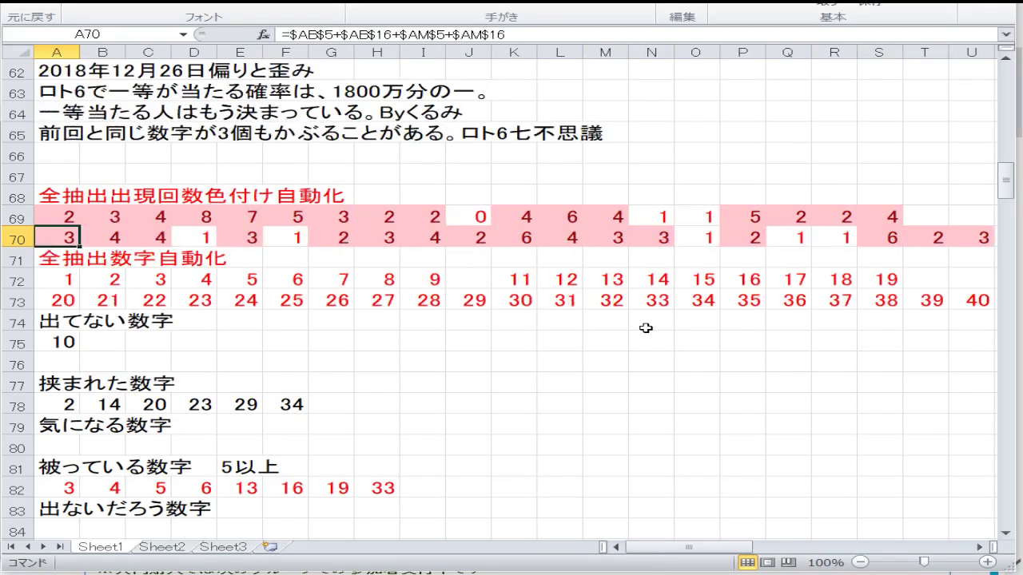
# Enter 23, 25 and 34 as the first three numbers of the 挟まれた数字 list in A78:C78
pyautogui.press('Down')
pyautogui.press('Down')
pyautogui.press('Down')
pyautogui.press('Down')
pyautogui.press('Down')
pyautogui.press('Down')
pyautogui.press('Down')
pyautogui.press('Down')
pyautogui.press('Down')
pyautogui.press('Up')
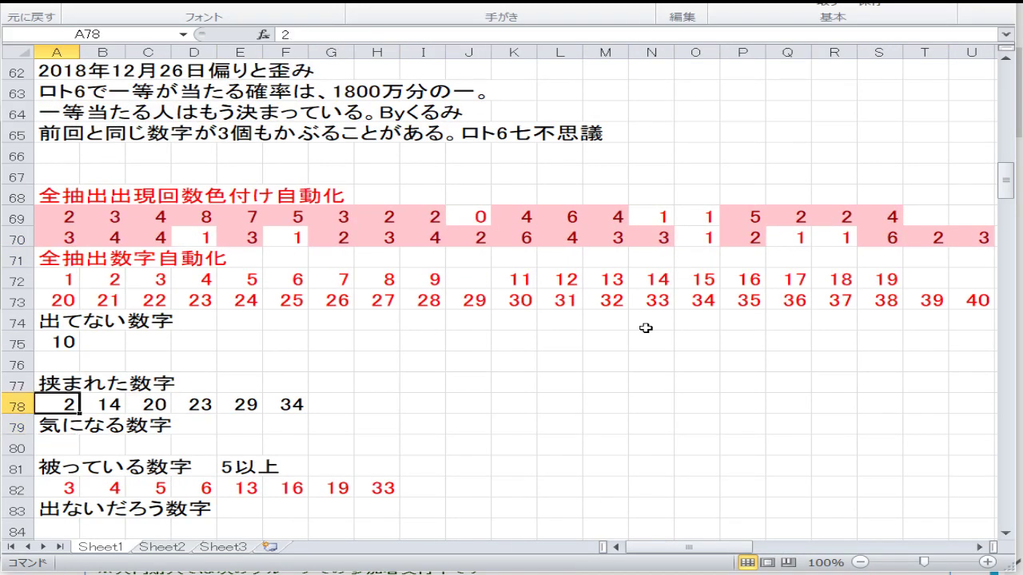
pyautogui.write('23')
pyautogui.press('Tab')
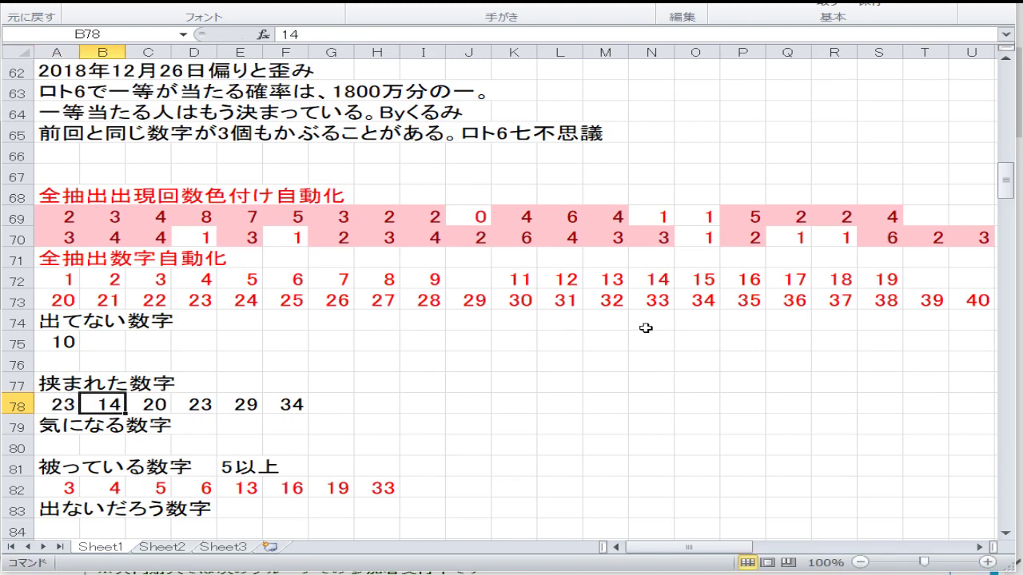
pyautogui.write('25')
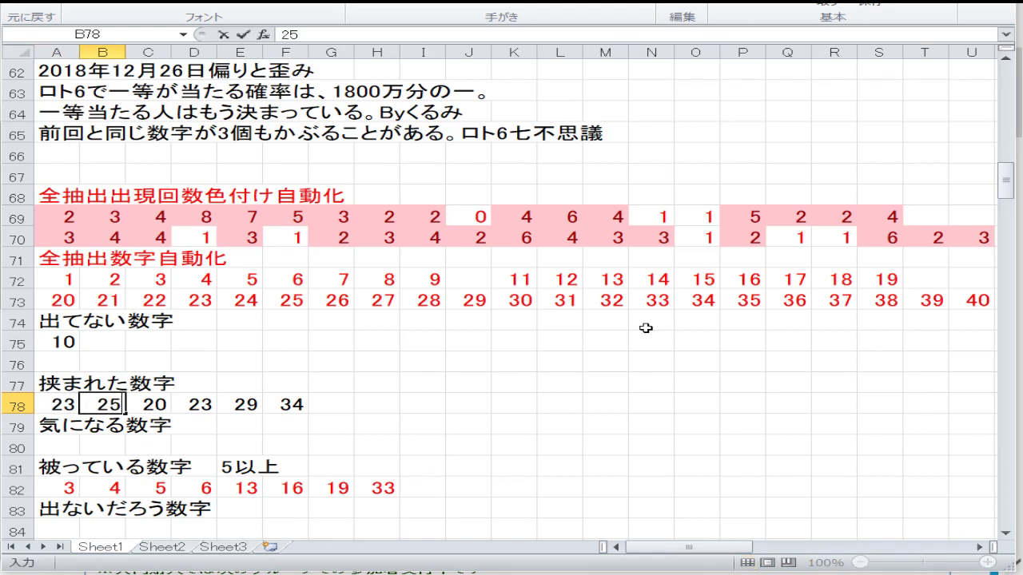
pyautogui.press('Tab')
pyautogui.write('3')
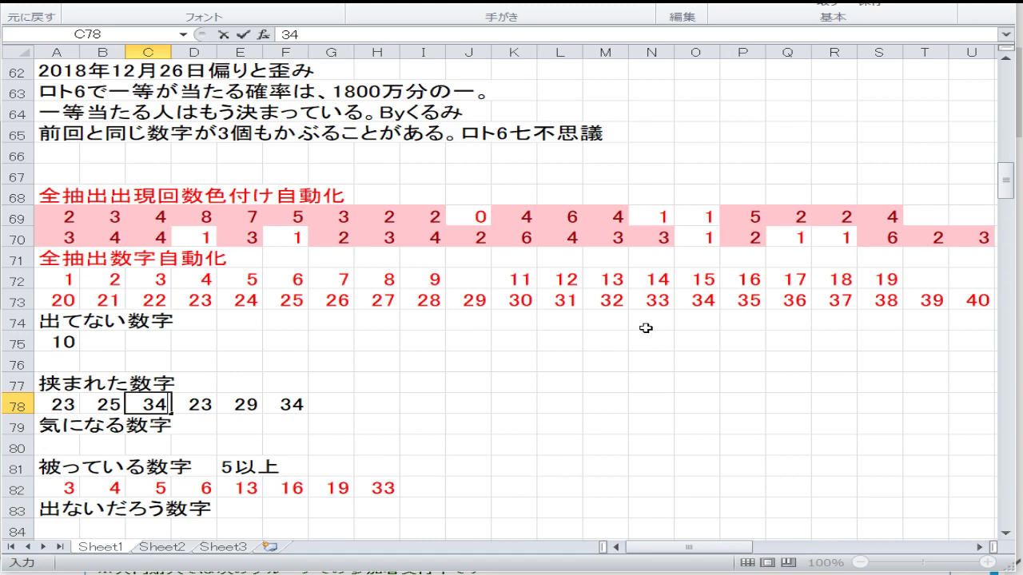
pyautogui.write('4')
# Check the remaining appearance counts up to number 43 and enter 41 as the fourth 挟まれた数字 in D78
pyautogui.press('Right')
pyautogui.press('Right')
pyautogui.press('Right')
pyautogui.press('Right')
pyautogui.press('Right')
pyautogui.press('Right')
pyautogui.press('Right')
pyautogui.press('Right')
pyautogui.press('Right')
pyautogui.press('Right')
pyautogui.press('Right')
pyautogui.press('Right')
pyautogui.press('Right')
pyautogui.press('Right')
pyautogui.press('Right')
pyautogui.press('Right')
pyautogui.press('Right')
pyautogui.press('Right')
pyautogui.press('Right')
pyautogui.press('Right')
pyautogui.press('Left')
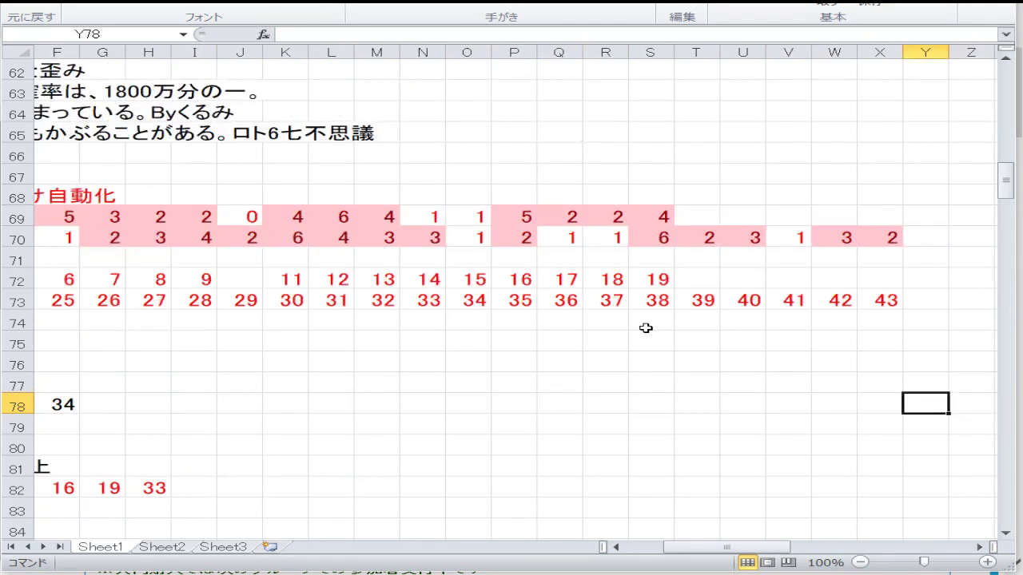
pyautogui.press('Left')
pyautogui.press('Left')
pyautogui.press('Left')
pyautogui.press('Left')
pyautogui.press('Left')
pyautogui.press('Left')
pyautogui.press('Left')
pyautogui.press('Left')
pyautogui.press('Left')
pyautogui.press('Left')
pyautogui.press('Left')
pyautogui.press('Left')
pyautogui.press('Left')
pyautogui.press('Left')
pyautogui.press('Left')
pyautogui.press('Left')
pyautogui.press('Left')
pyautogui.press('Left')
pyautogui.press('Left')
pyautogui.press('Left')
pyautogui.press('Right')
pyautogui.press('Right')
pyautogui.press('Right')
pyautogui.write('4')
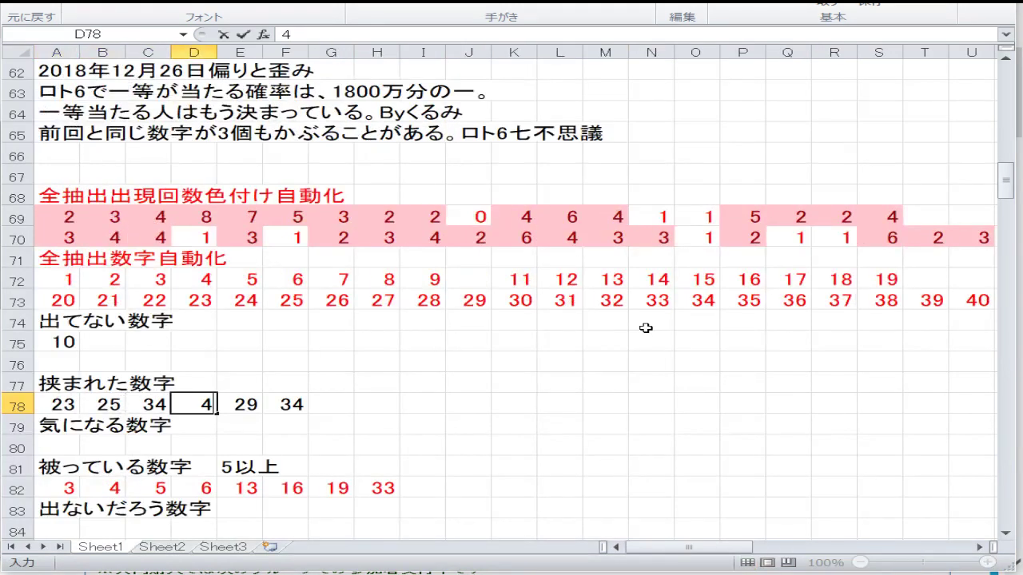
pyautogui.write('1')
# Clear the leftover numbers in E78 and F78 from the 挟まれた数字 list
pyautogui.press('Right')
pyautogui.press('Delete')
pyautogui.press('Down')
pyautogui.press('Up')
pyautogui.press('Right')
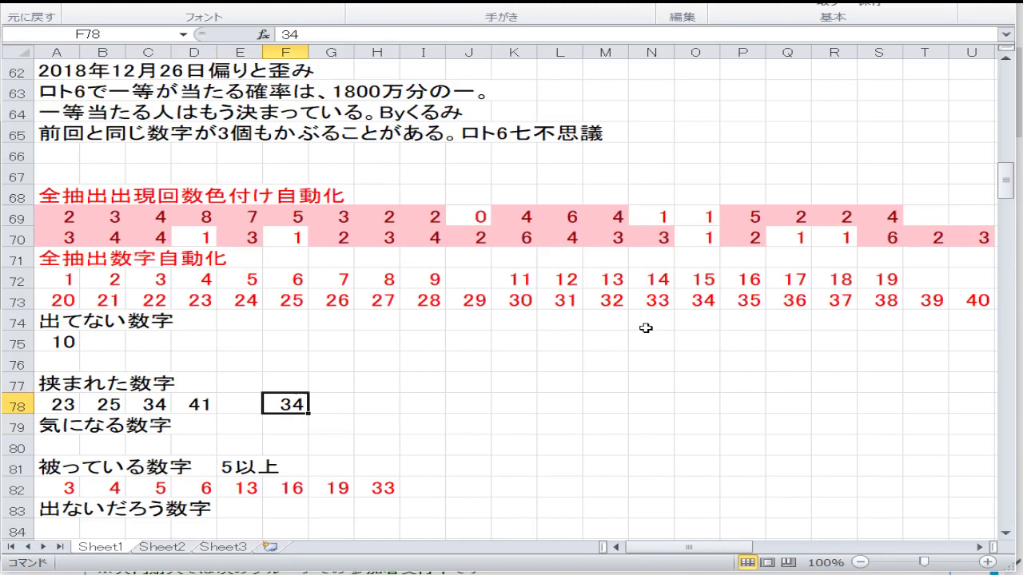
pyautogui.press('Delete')
# Enter 4, 5 and 6 as the first three numbers of the 被っている数字 5以上 list in A82:C82
pyautogui.press('Down')
pyautogui.press('Down')
pyautogui.press('Down')
pyautogui.press('Down')
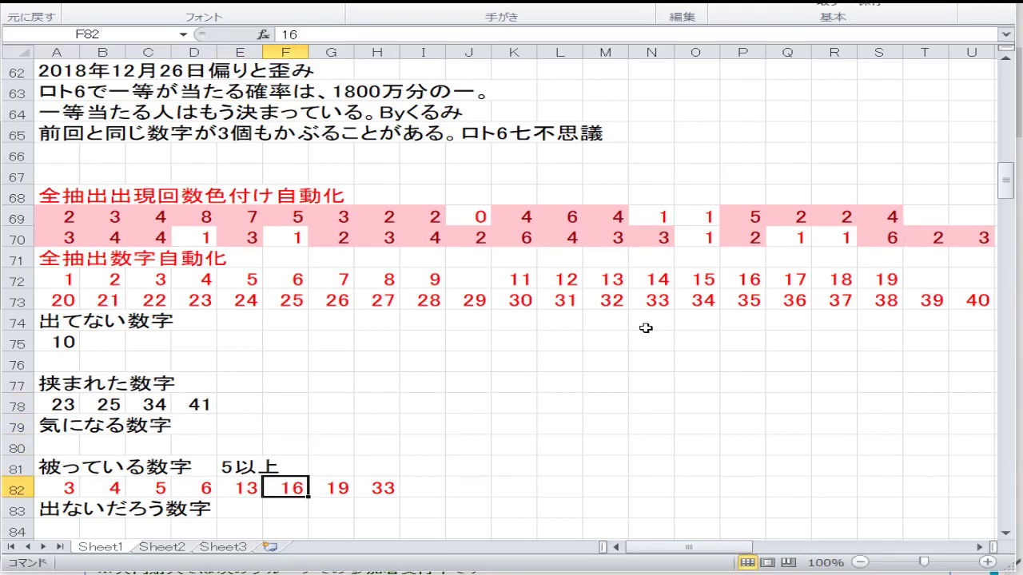
pyautogui.press('Left')
pyautogui.press('Left')
pyautogui.press('Left')
pyautogui.press('Left')
pyautogui.press('Left')
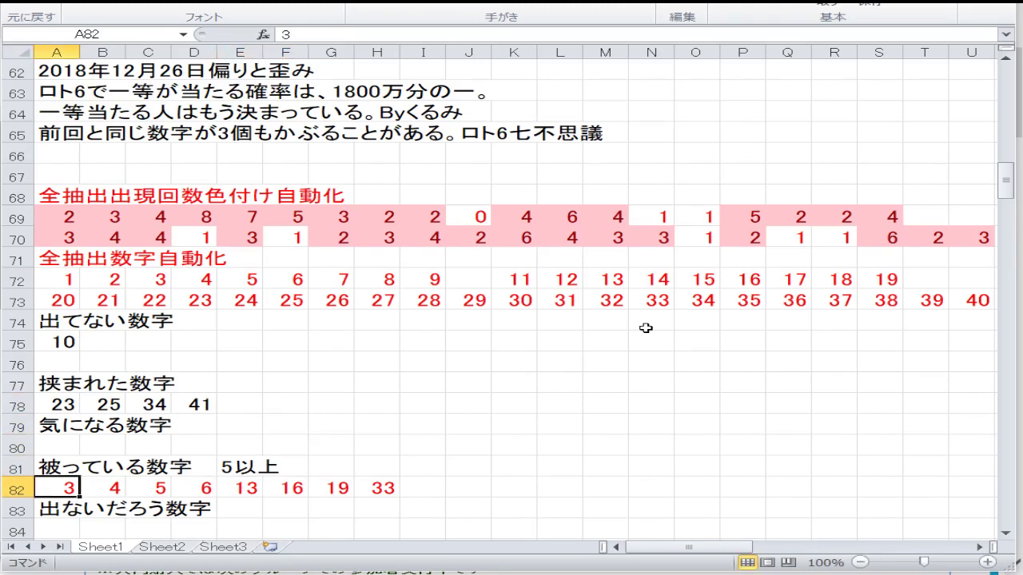
pyautogui.write('4')
pyautogui.press('Tab')
pyautogui.write('5')
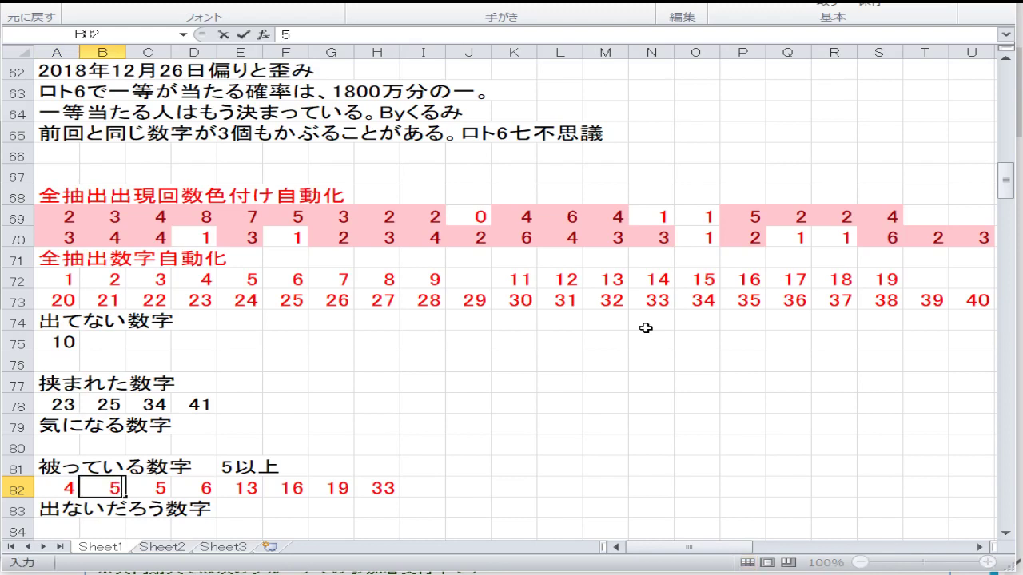
pyautogui.press('Tab')
pyautogui.write('6')
pyautogui.press('Tab')
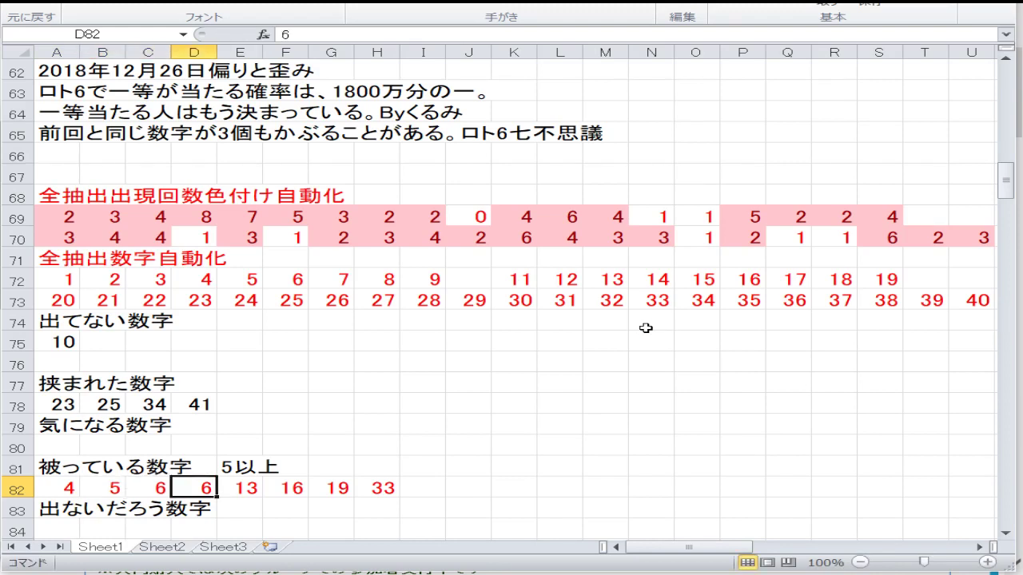
# Continue the 被っている数字 list with 12, 16, 30 and 38 in D82:G82
pyautogui.write('12')
pyautogui.press('Tab')
pyautogui.write('16')
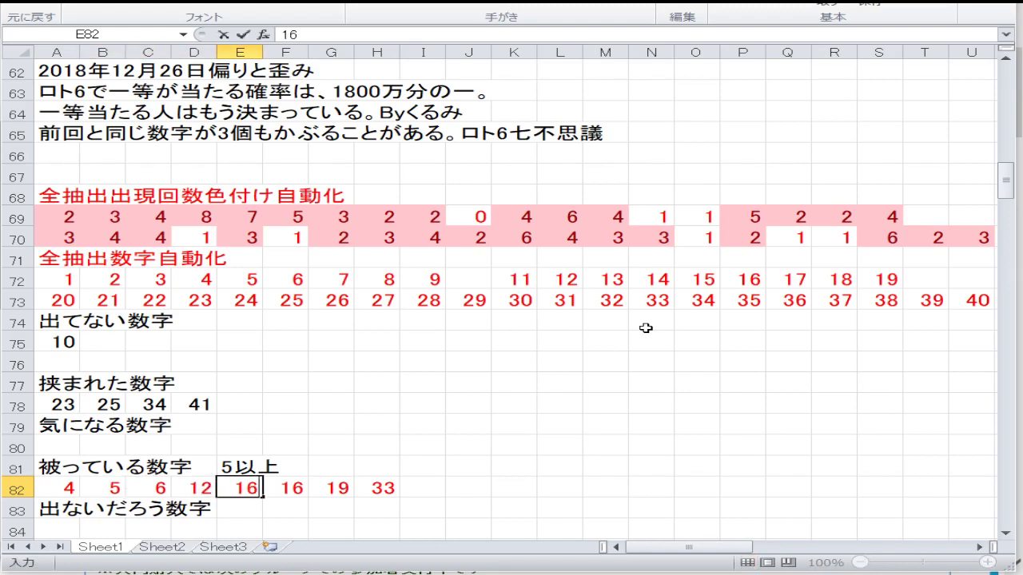
pyautogui.press('Tab')
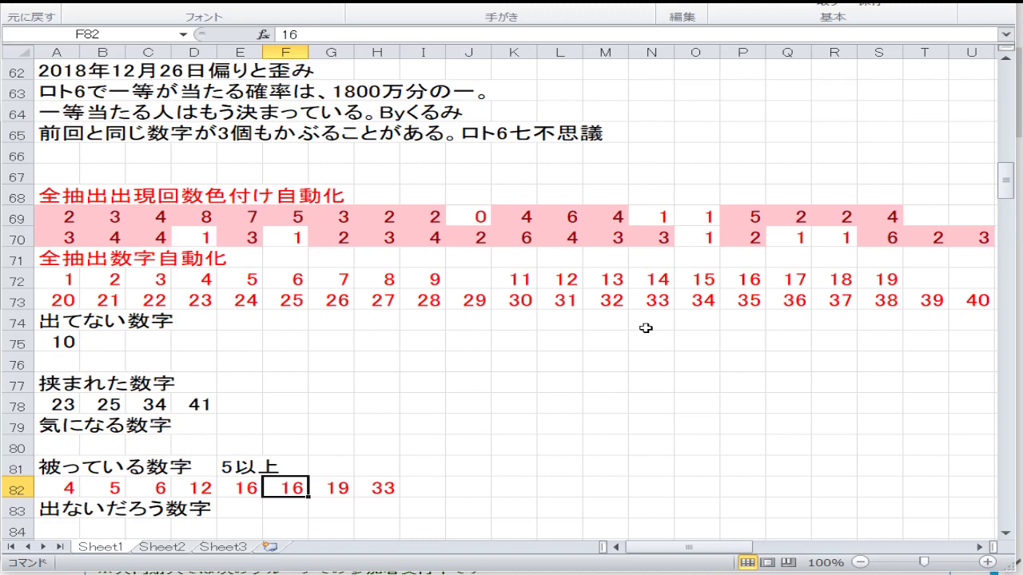
pyautogui.write('30')
pyautogui.press('Tab')
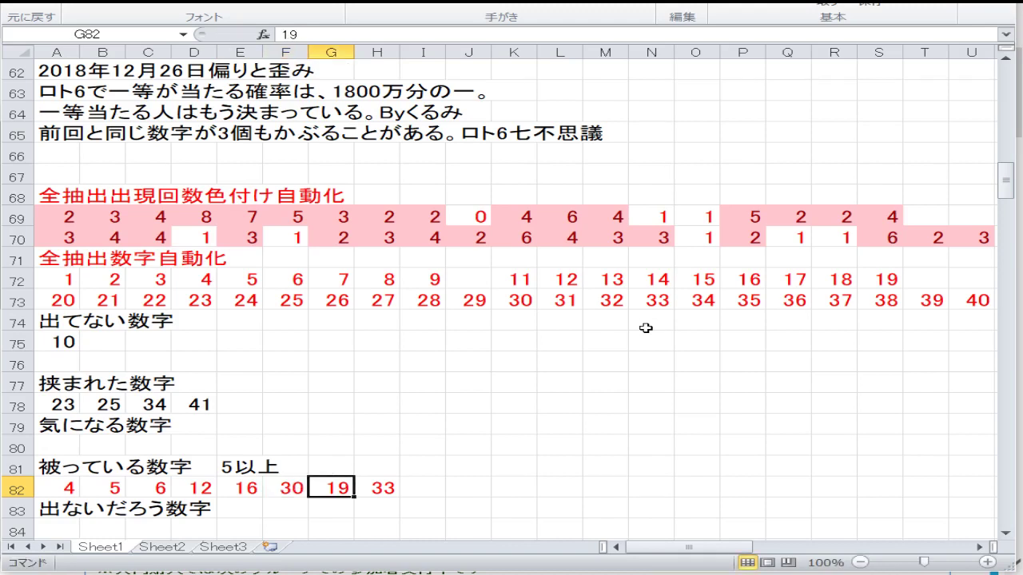
pyautogui.write('38')
# Examine the appearance counts in rows 69 and 70 out past number 43 for further counts of 5 or more
pyautogui.press('Tab')
pyautogui.press('Tab')
pyautogui.press('Tab')
pyautogui.press('Tab')
pyautogui.press('Tab')
pyautogui.press('Tab')
pyautogui.press('Tab')
pyautogui.press('Tab')
pyautogui.press('Tab')
pyautogui.press('Tab')
pyautogui.press('Tab')
pyautogui.press('Tab')
pyautogui.press('Tab')
pyautogui.press('Tab')
pyautogui.press('Tab')
pyautogui.press('Tab')
pyautogui.press('Tab')
pyautogui.press('Tab')
pyautogui.press('Tab')
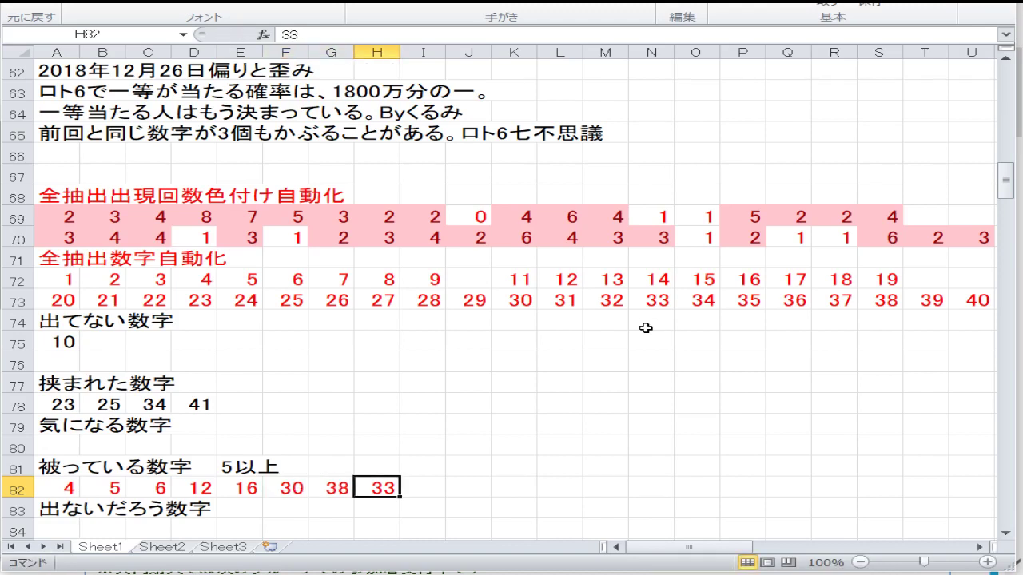
pyautogui.press('Tab')
pyautogui.press('Left')
pyautogui.press('Left')
pyautogui.press('Left')
pyautogui.press('Left')
pyautogui.press('Left')
pyautogui.press('Left')
pyautogui.press('Left')
pyautogui.press('Left')
pyautogui.press('Left')
pyautogui.press('Left')
pyautogui.press('Left')
pyautogui.press('Left')
pyautogui.press('Left')
pyautogui.press('Left')
pyautogui.press('Left')
pyautogui.press('Left')
pyautogui.press('Left')
pyautogui.press('Left')
pyautogui.press('Left')
pyautogui.press('Left')
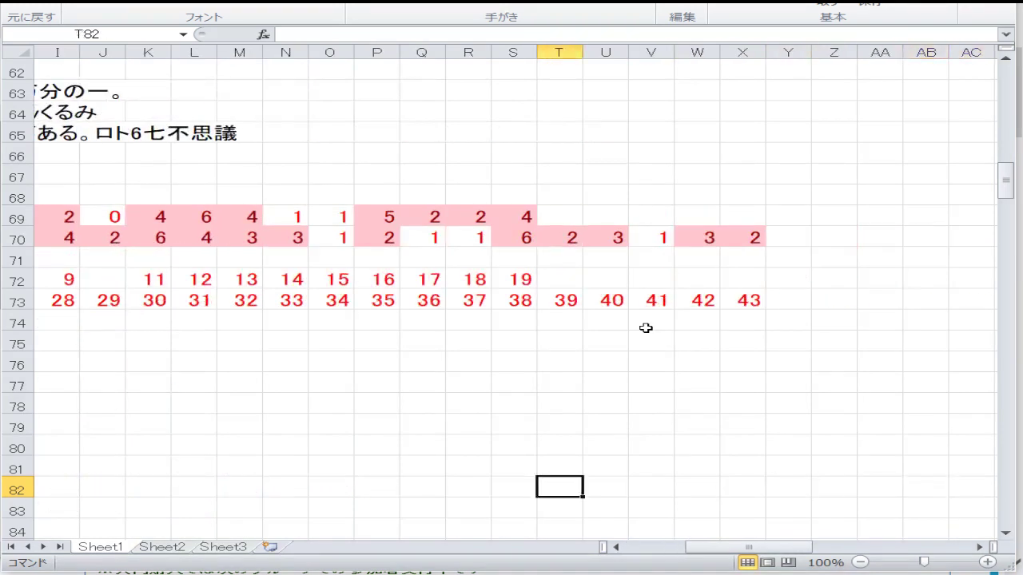
pyautogui.press('Right')
pyautogui.press('Right')
pyautogui.press('Right')
pyautogui.press('Right')
pyautogui.press('Right')
pyautogui.press('Right')
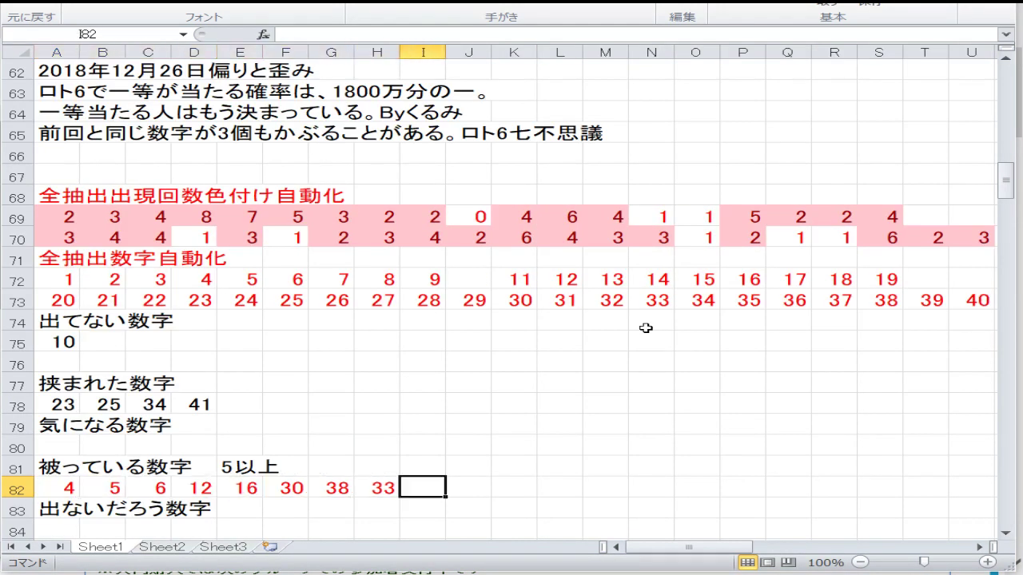
# Clear the leftover 33 in H82 from the 被っている数字 list
pyautogui.press('Left')
pyautogui.press('BackSpace')
pyautogui.press('Down')
# Look through the 参考回 rows below the lists down to row 103 and return to the draw results at the sheet's start
pyautogui.press('Down')
pyautogui.press('Down')
pyautogui.press('Down')
pyautogui.press('Down')
pyautogui.press('Down')
pyautogui.press('Down')
pyautogui.press('Down')
pyautogui.press('Down')
pyautogui.press('Down')
pyautogui.press('Down')
pyautogui.press('Down')
pyautogui.press('Down')
pyautogui.press('Down')
pyautogui.press('Down')
pyautogui.press('Down')
pyautogui.press('Down')
pyautogui.press('Down')
pyautogui.press('Down')
pyautogui.press('Down')
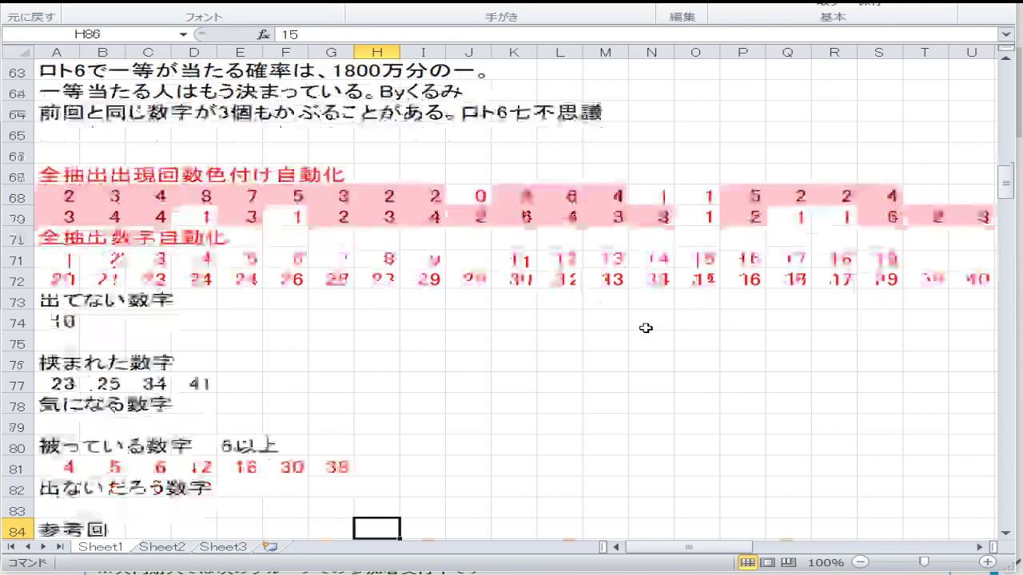
pyautogui.scroll(20, 646, 328)
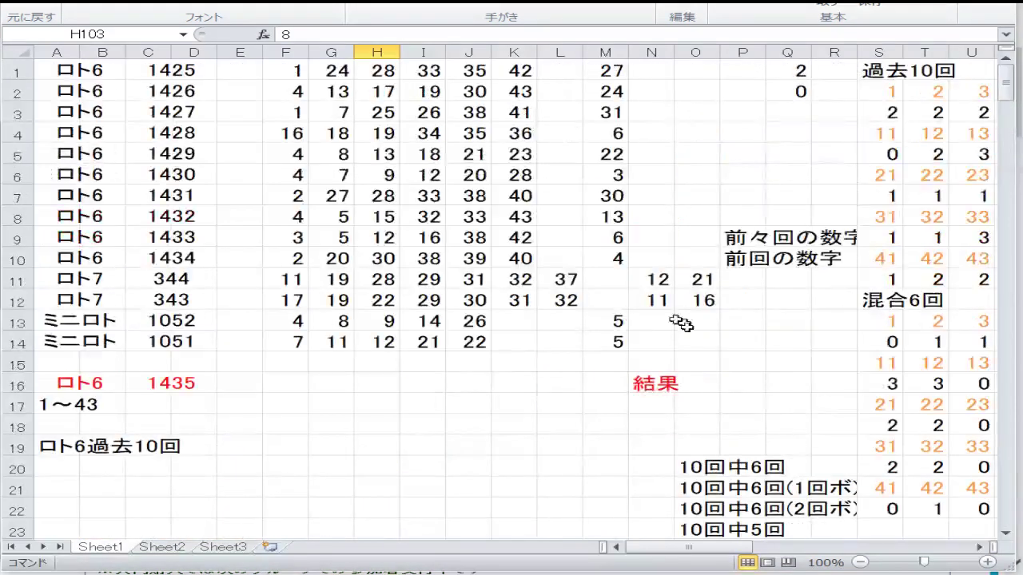
# Copy the draw results in A9:O14 over the 参考回 block starting at A86
pyautogui.moveTo(692, 344); pyautogui.dragTo(89, 243)
pyautogui.rightClick(90, 244)
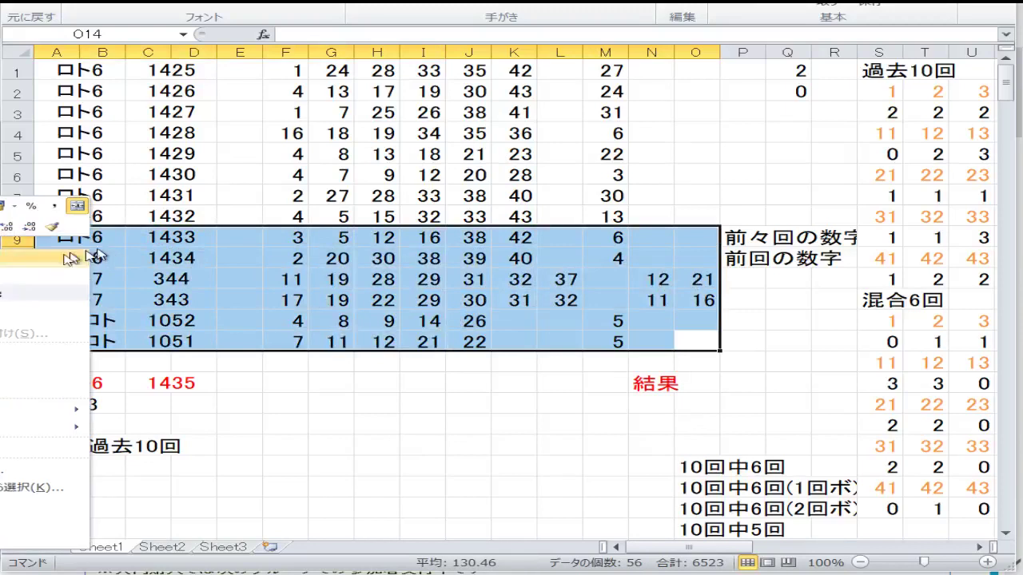
pyautogui.click(16, 274)
pyautogui.scroll(-18, 354, 376)
pyautogui.scroll(-7, 267, 352)
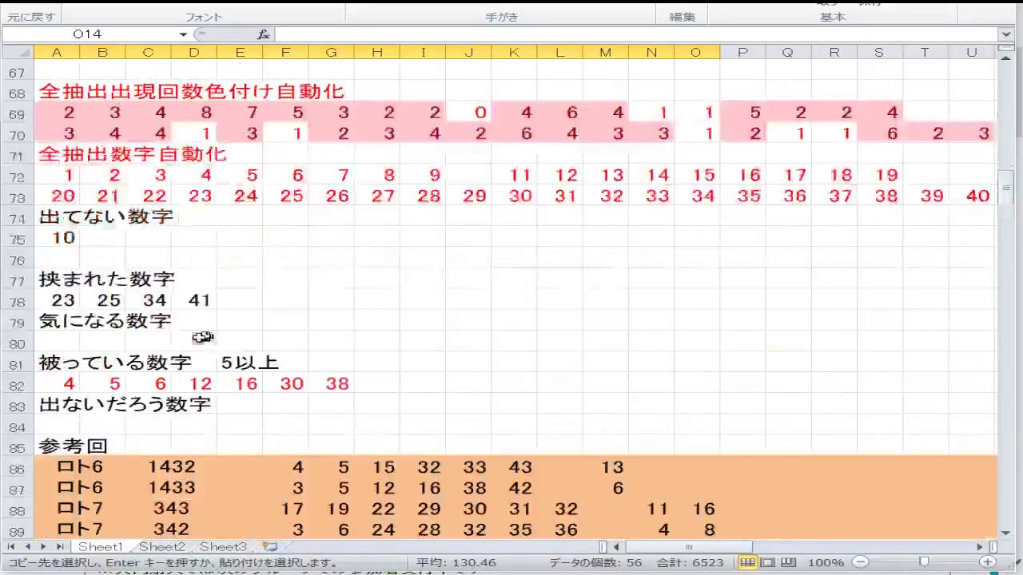
pyautogui.rightClick(97, 280)
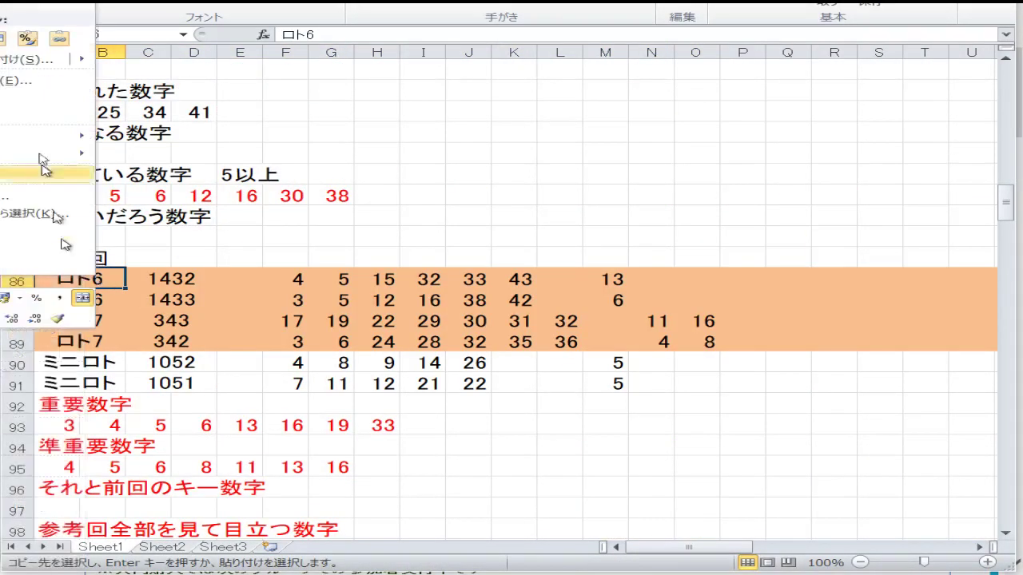
pyautogui.click(76, 60)
pyautogui.click(133, 289)
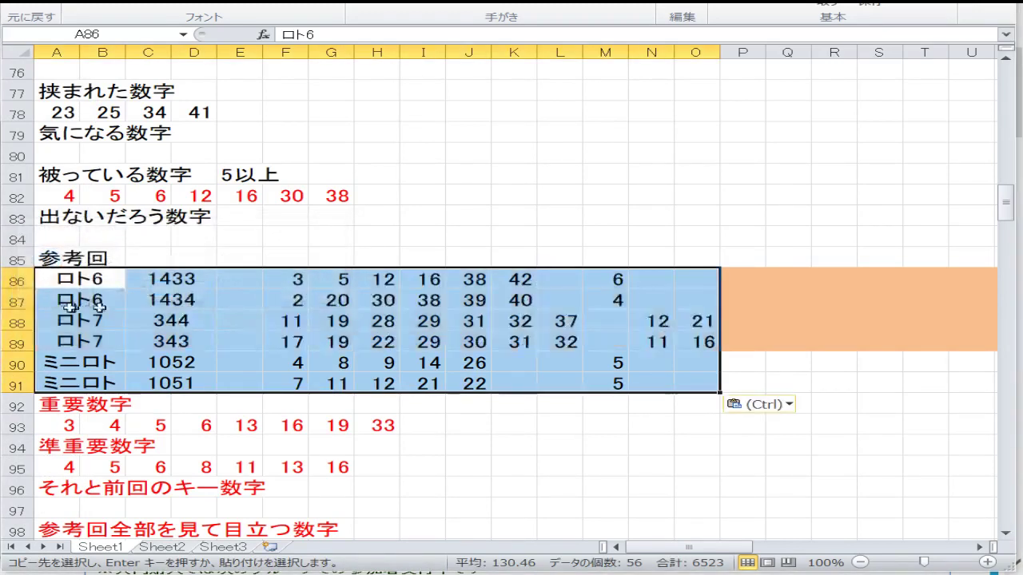
# Fill the 参考回 rows 86 to 89 across their full width with light orange
pyautogui.moveTo(12, 281); pyautogui.dragTo(11, 344)
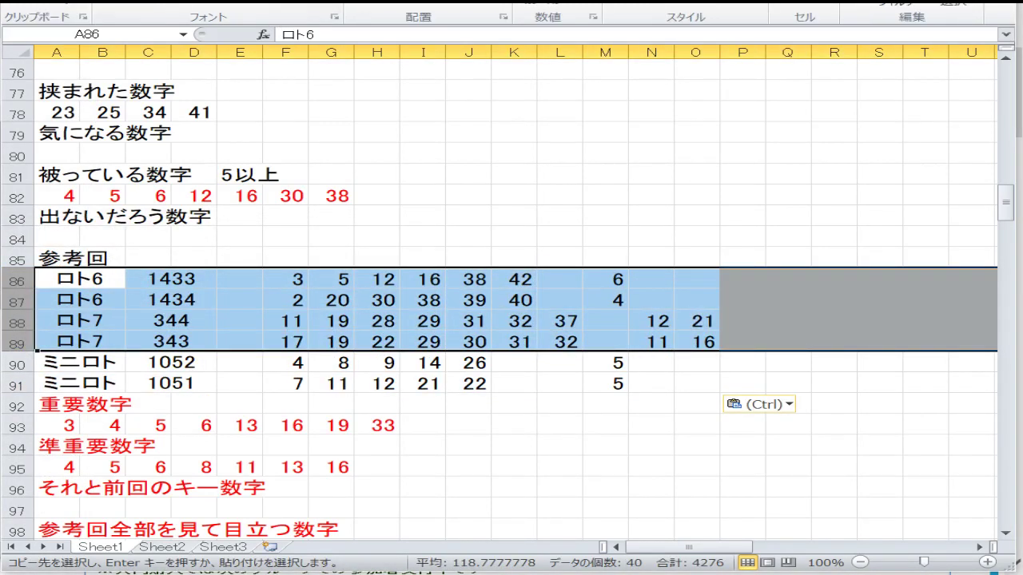
pyautogui.click(262, 4)
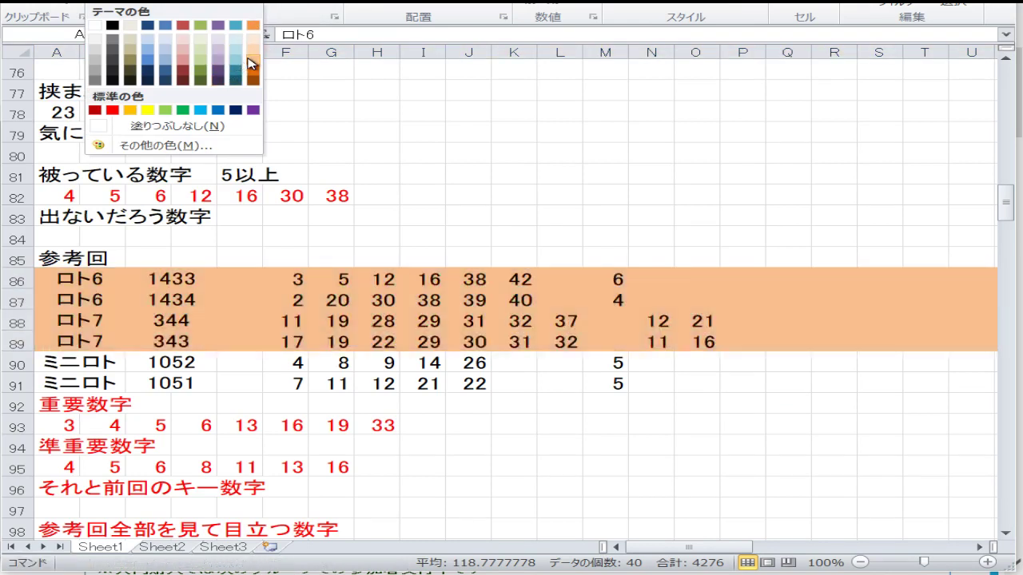
pyautogui.click(255, 58)
pyautogui.click(423, 217)
# Copy the 被っている数字 list in A82:J82 over the 重要数字 list starting at A93
pyautogui.scroll(-1, 399, 313)
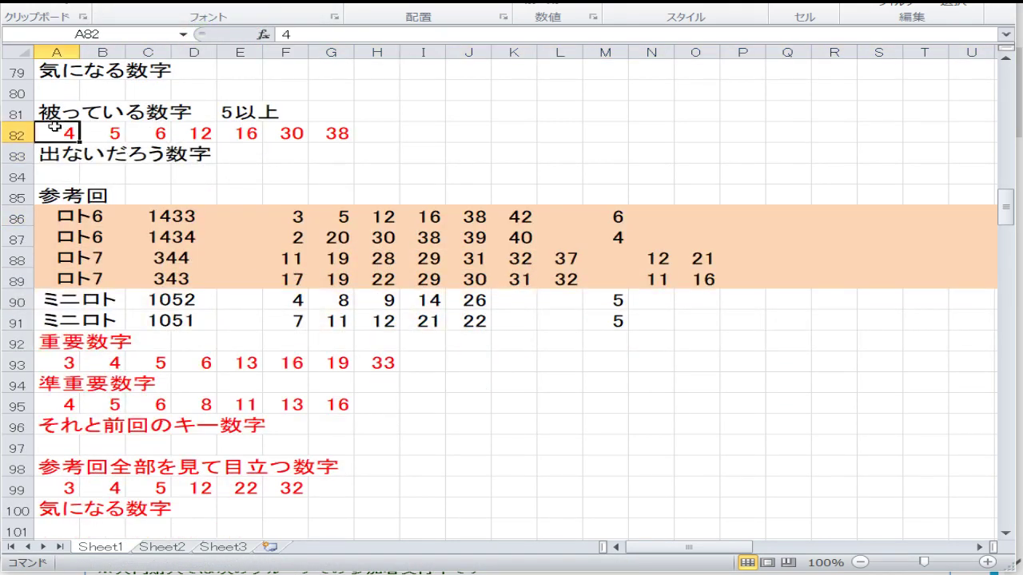
pyautogui.moveTo(50, 129); pyautogui.dragTo(450, 133)
pyautogui.rightClick(213, 132)
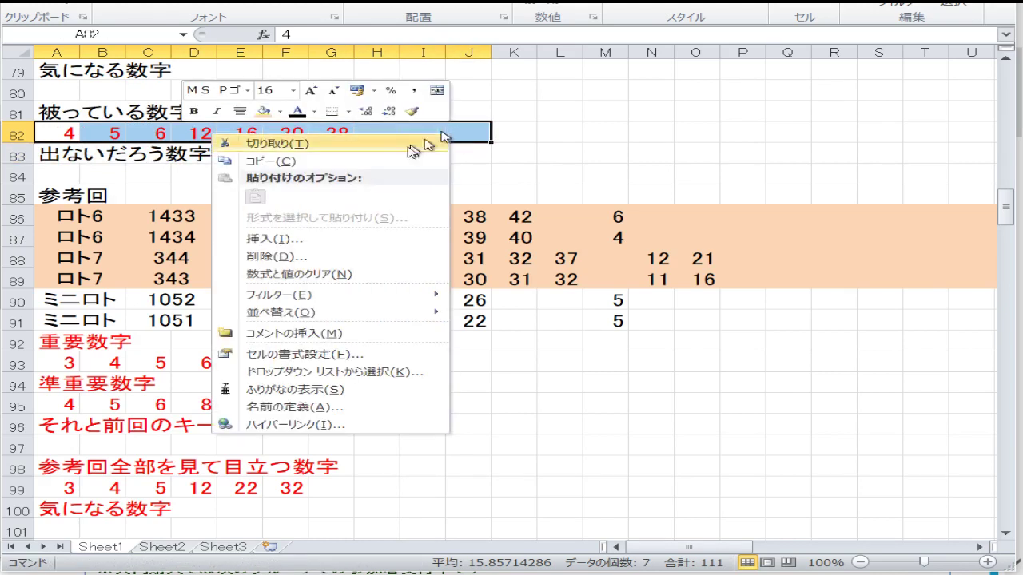
pyautogui.click(392, 163)
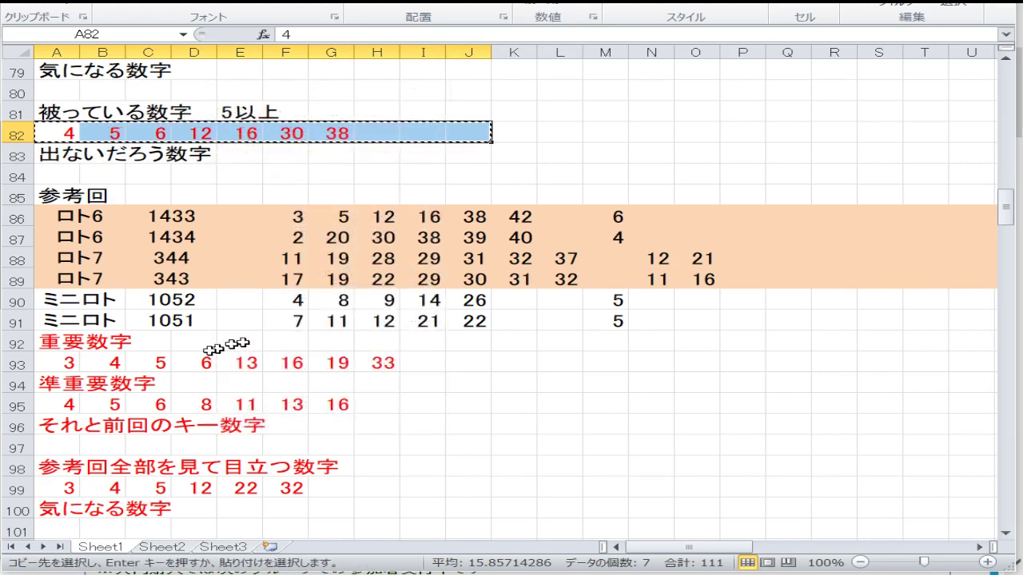
pyautogui.rightClick(70, 363)
pyautogui.click(4, 126)
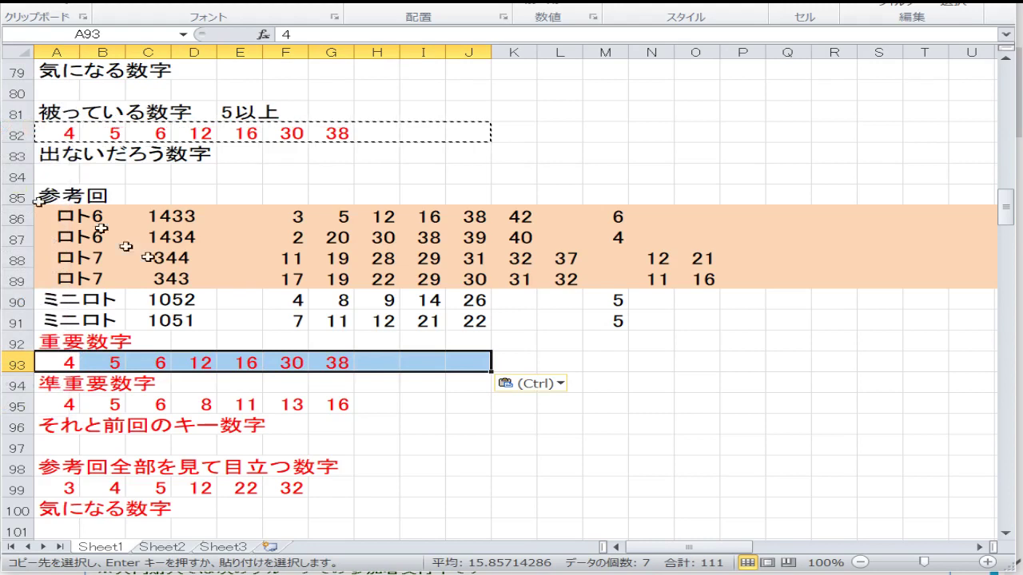
# Re-enter 5 in B95 of the 準重要数字 list, leaving 4 and 6 on either side
pyautogui.click(70, 404)
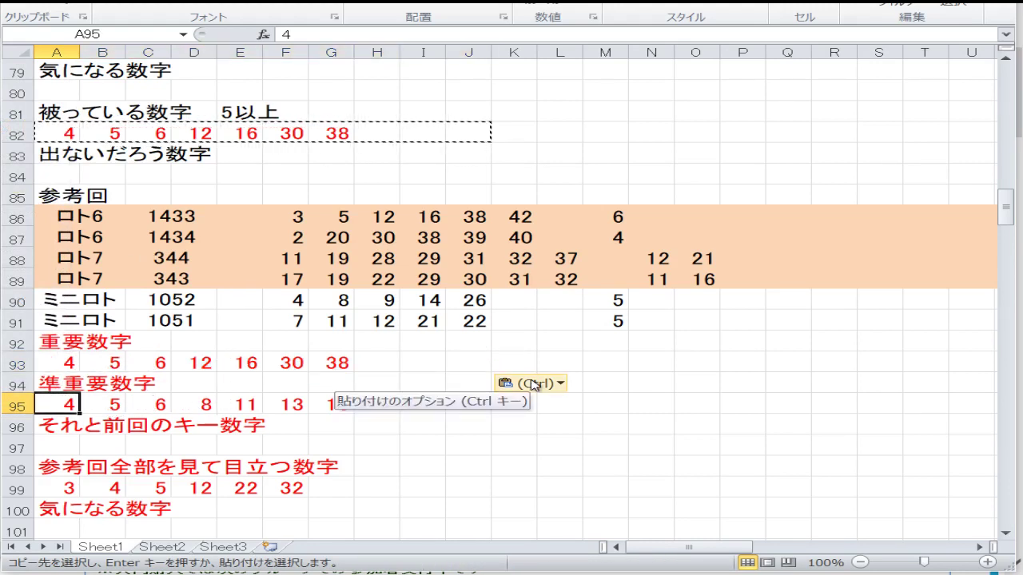
pyautogui.press('Escape')
pyautogui.press('Right')
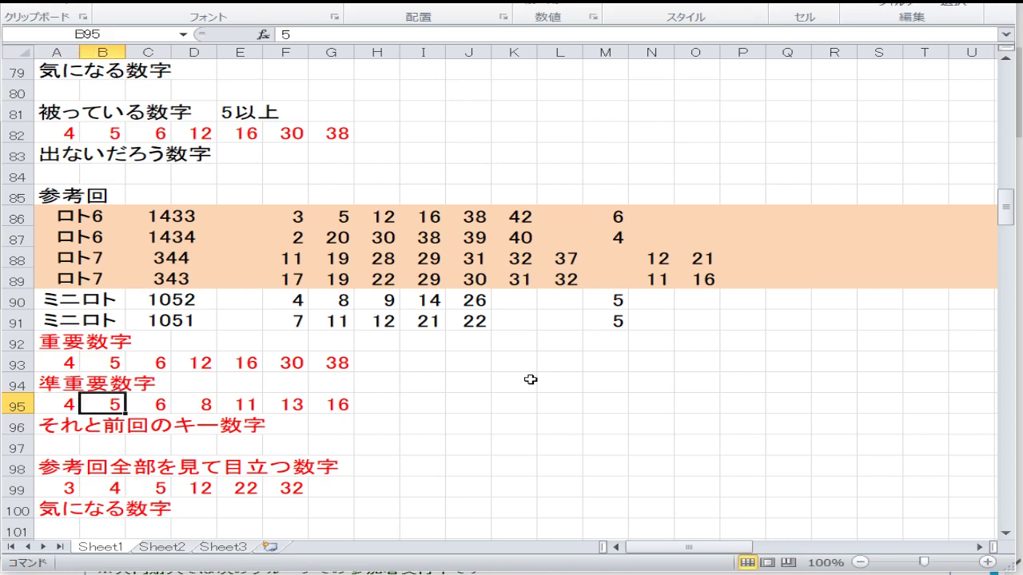
pyautogui.write('56')
pyautogui.press('BackSpace')
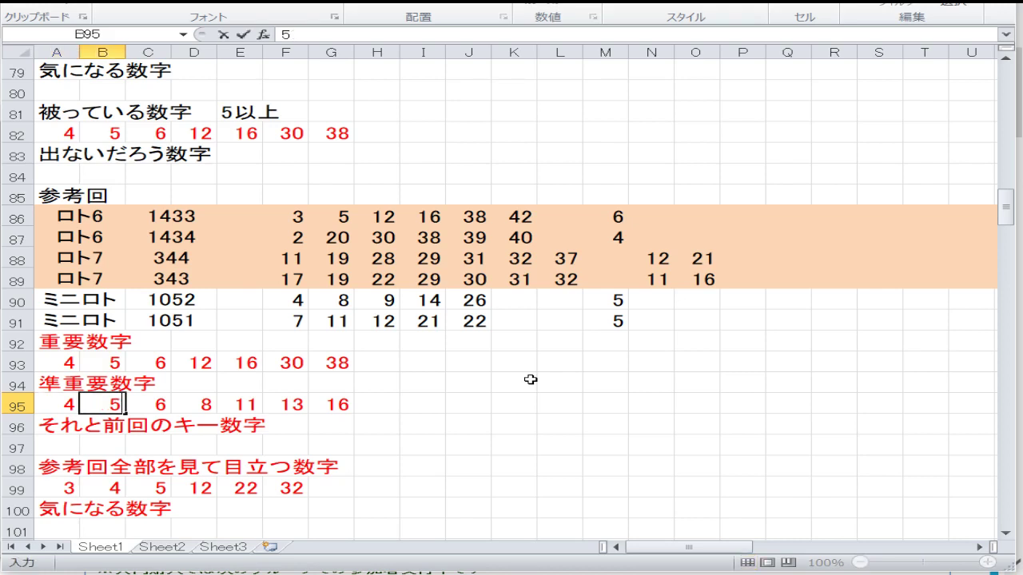
pyautogui.press('Right')
pyautogui.press('Right')
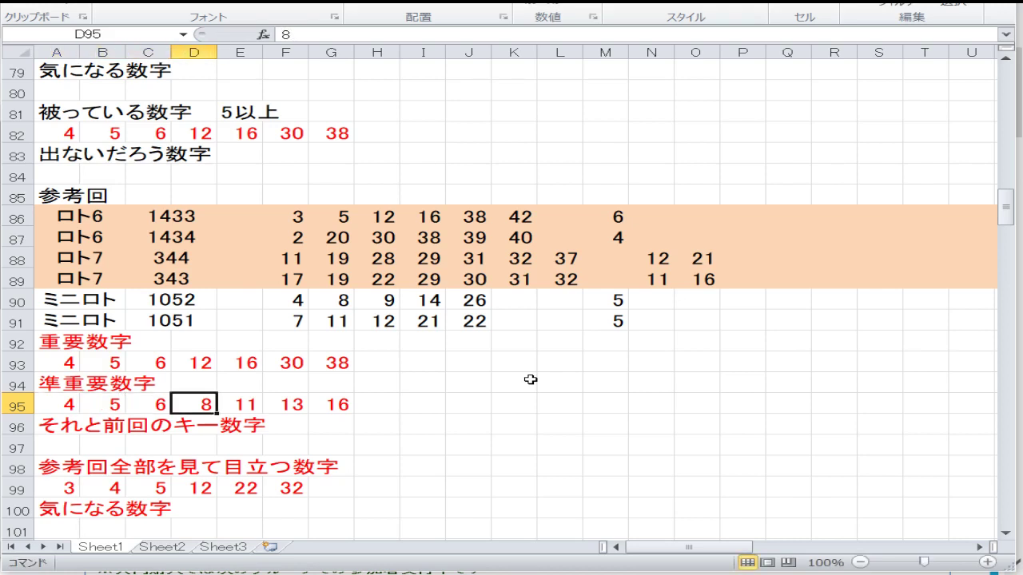
# Continue the 準重要数字 list with 11, 12, 16 and 21 in D95:G95
pyautogui.write('11')
pyautogui.press('Right')
pyautogui.write('12')
pyautogui.press('Right')
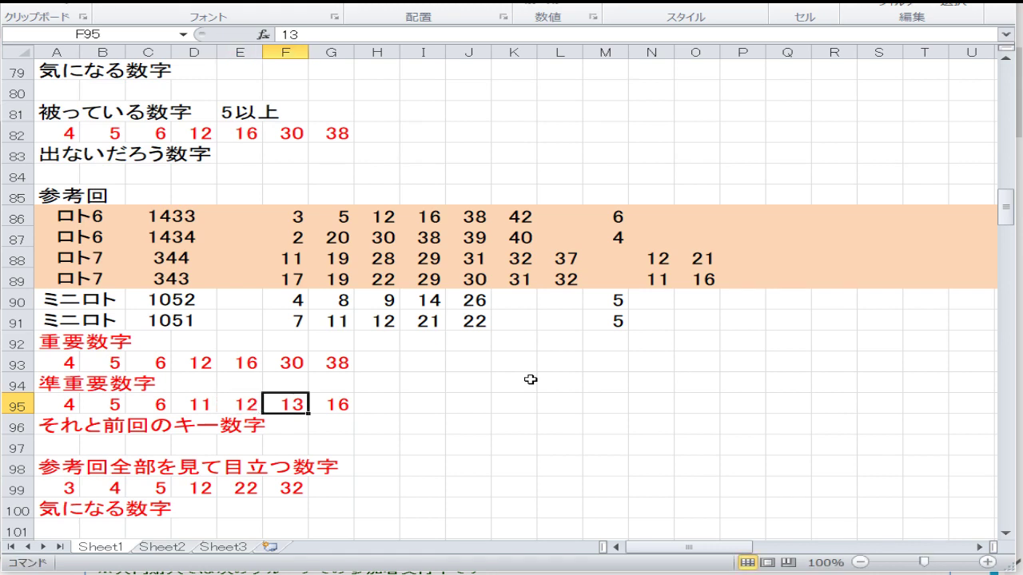
pyautogui.write('16')
pyautogui.press('Right')
pyautogui.write('21')
pyautogui.press('Return')
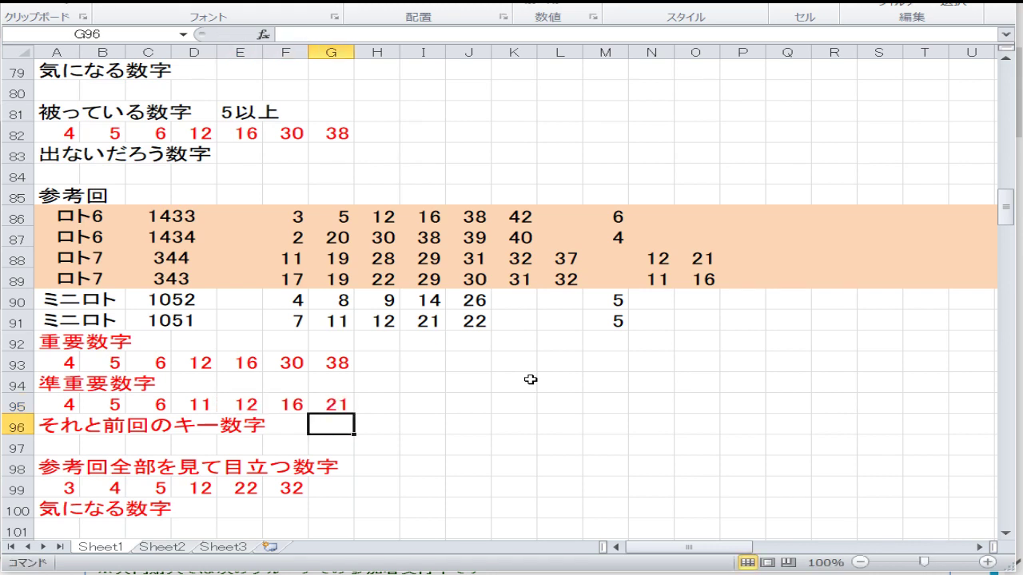
# Start the 参考回全部を見て目立つ数字 list with 11, 12 and 19 in A99:C99
pyautogui.press('Left')
pyautogui.press('Home')
pyautogui.press('Down')
pyautogui.press('Down')
pyautogui.press('Down')
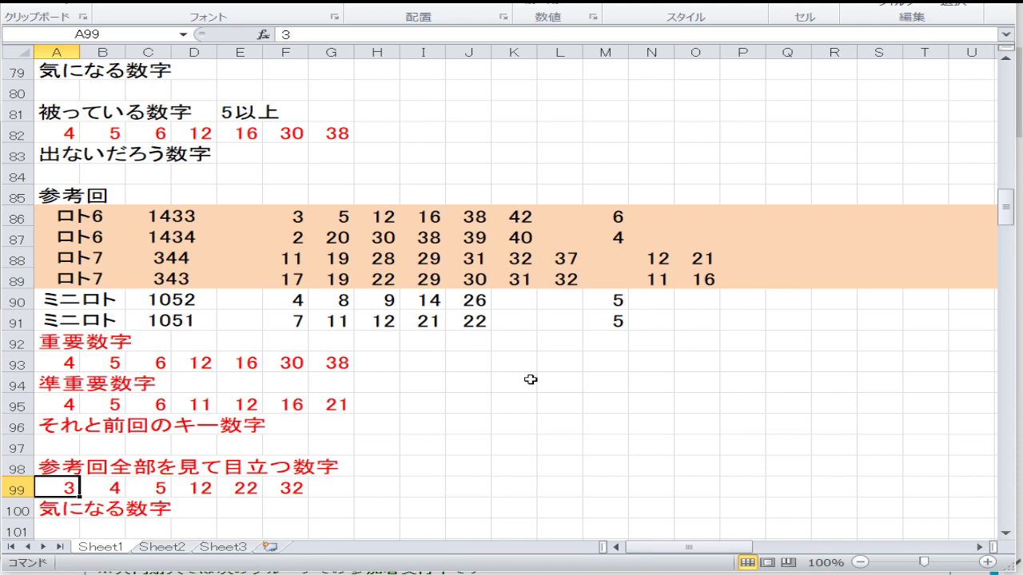
pyautogui.write('11')
pyautogui.press('Right')
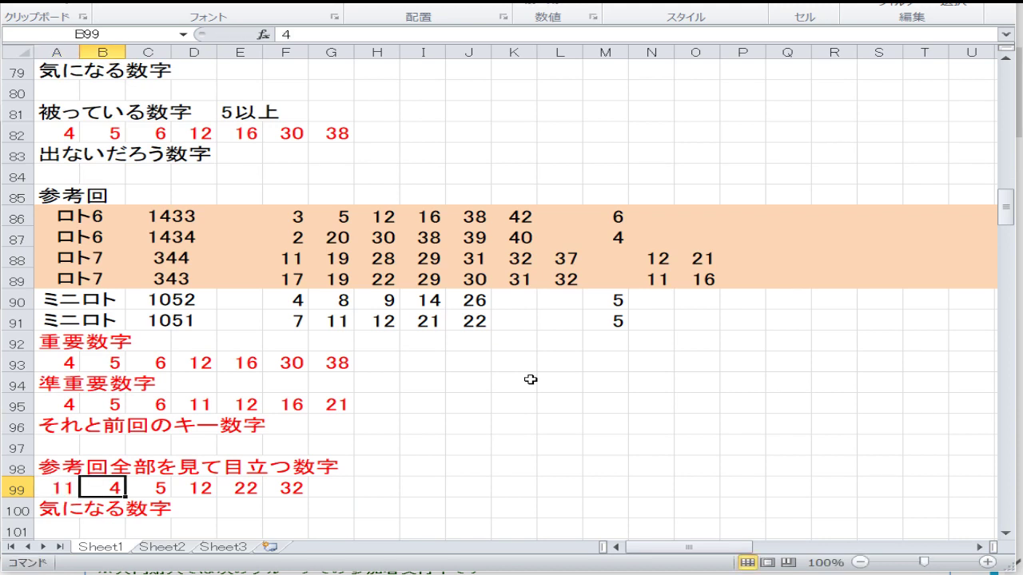
pyautogui.write('19')
pyautogui.press('BackSpace')
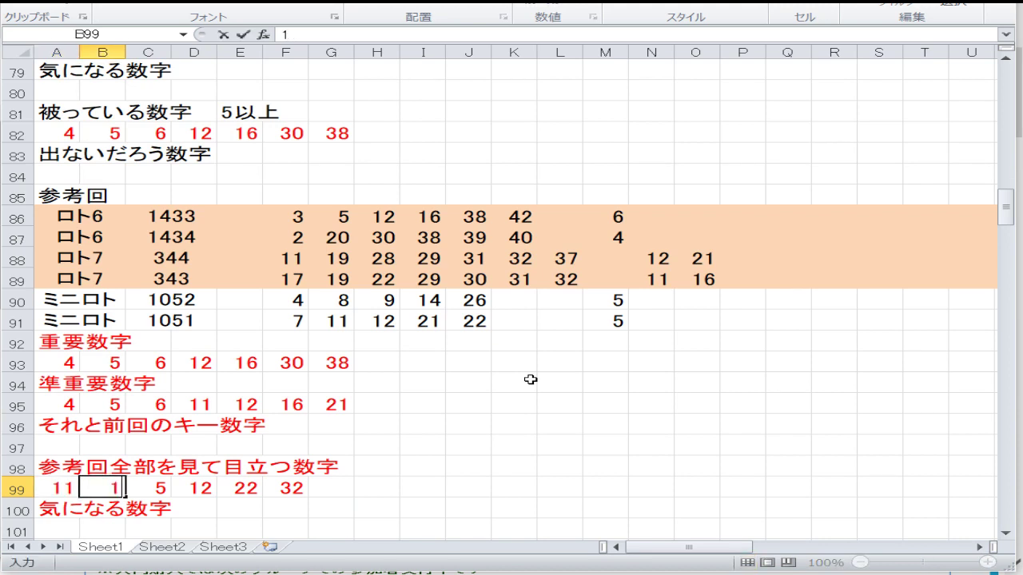
pyautogui.write('2')
pyautogui.press('Right')
pyautogui.write('19')
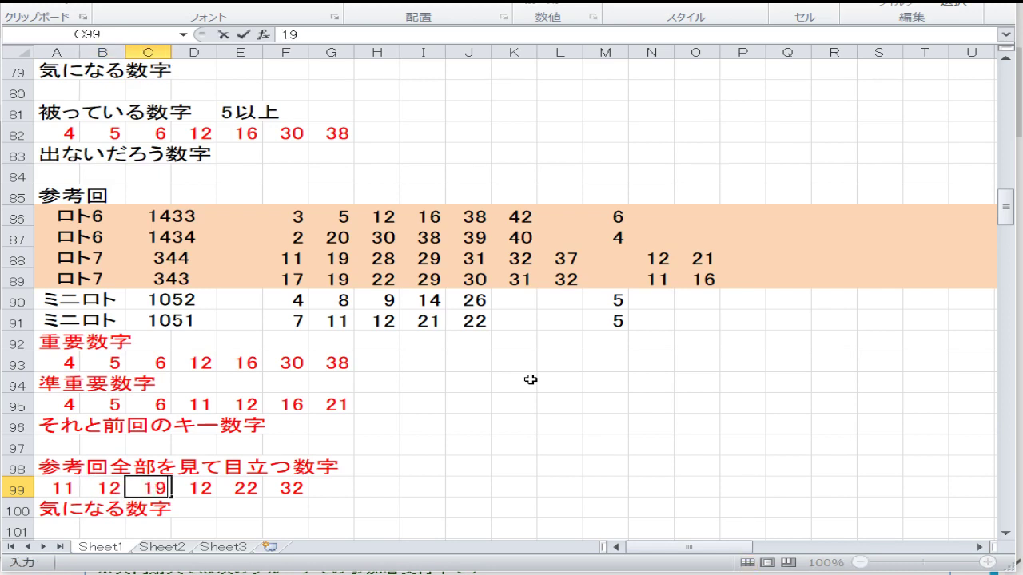
pyautogui.press('Right')
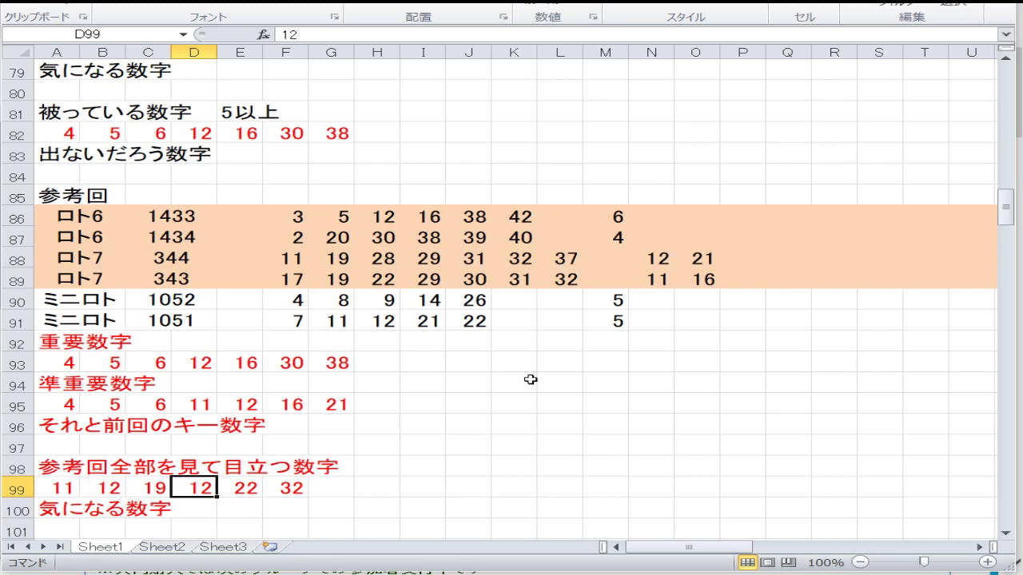
# Continue the 参考回全部を見て目立つ数字 list with 29, 30, 31 and 38 in D99:G99
pyautogui.write('2')
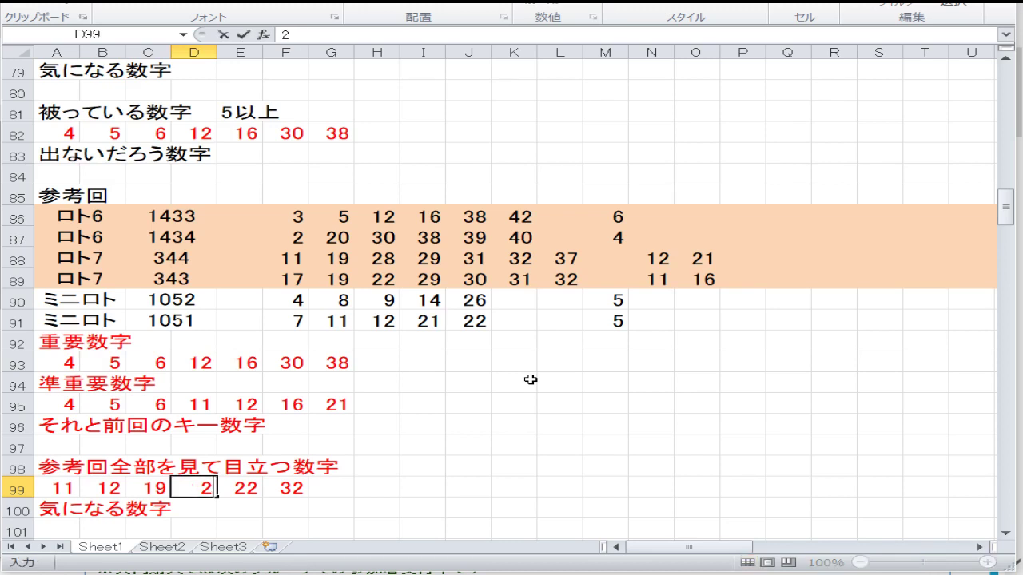
pyautogui.press('Right')
pyautogui.write('30')
pyautogui.press('Right')
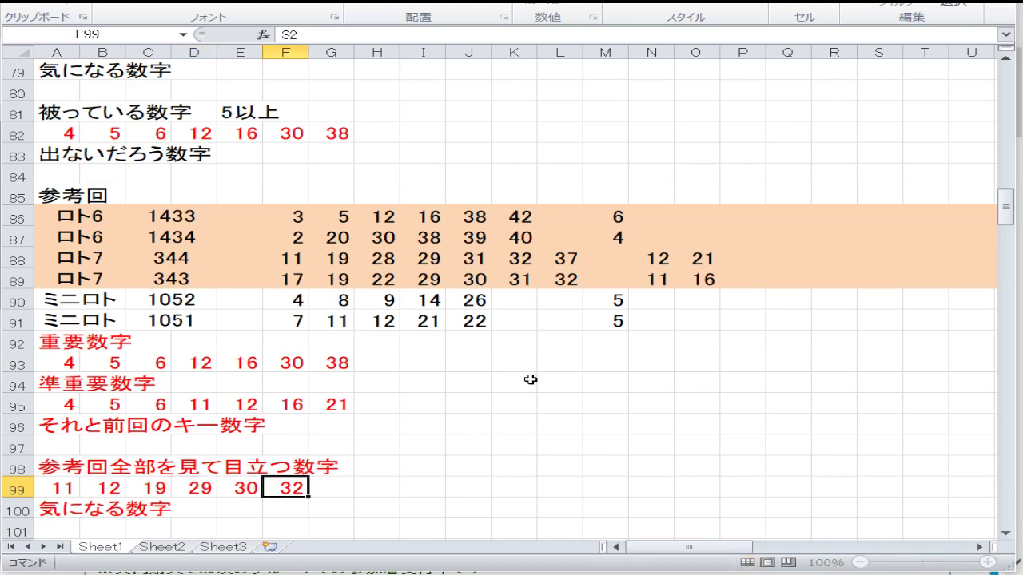
pyautogui.write('31')
pyautogui.press('Right')
pyautogui.write('38')
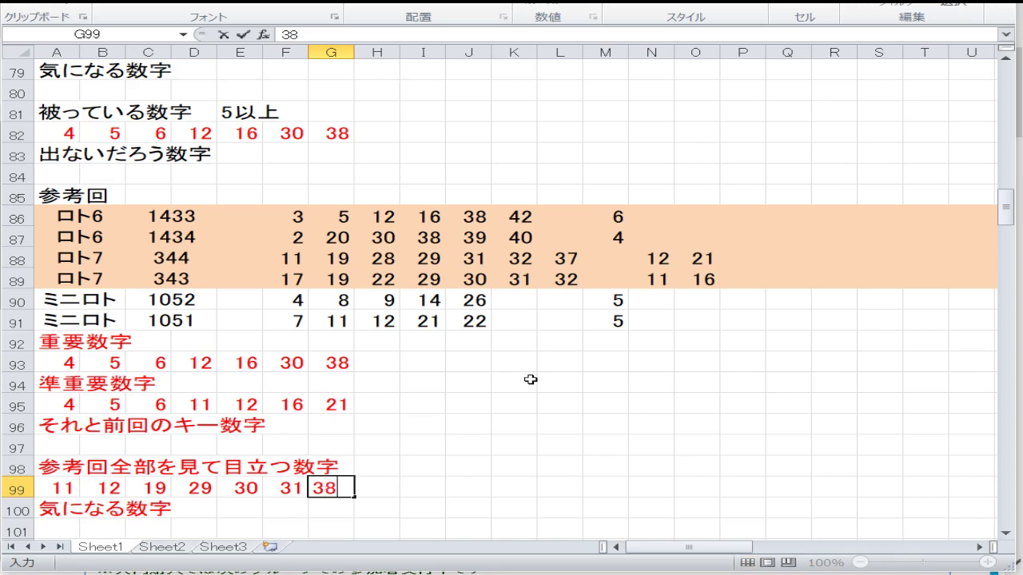
pyautogui.press('Right')
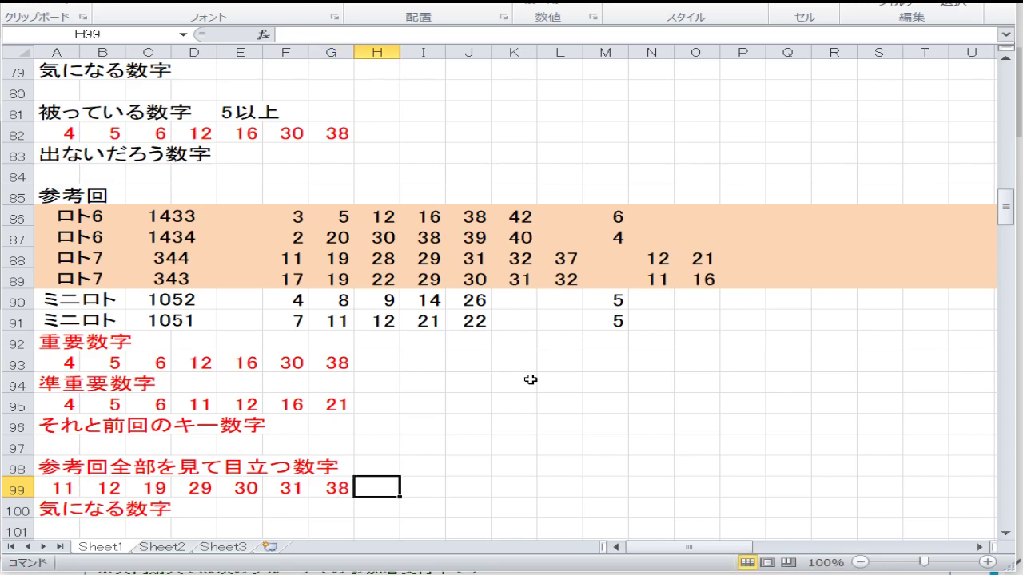
# Correct G99 to 32 and enter 38 in H99 of the 参考回全部を見て目立つ数字 list
pyautogui.press('Left')
pyautogui.write('32')
pyautogui.press('Right')
pyautogui.write('38')
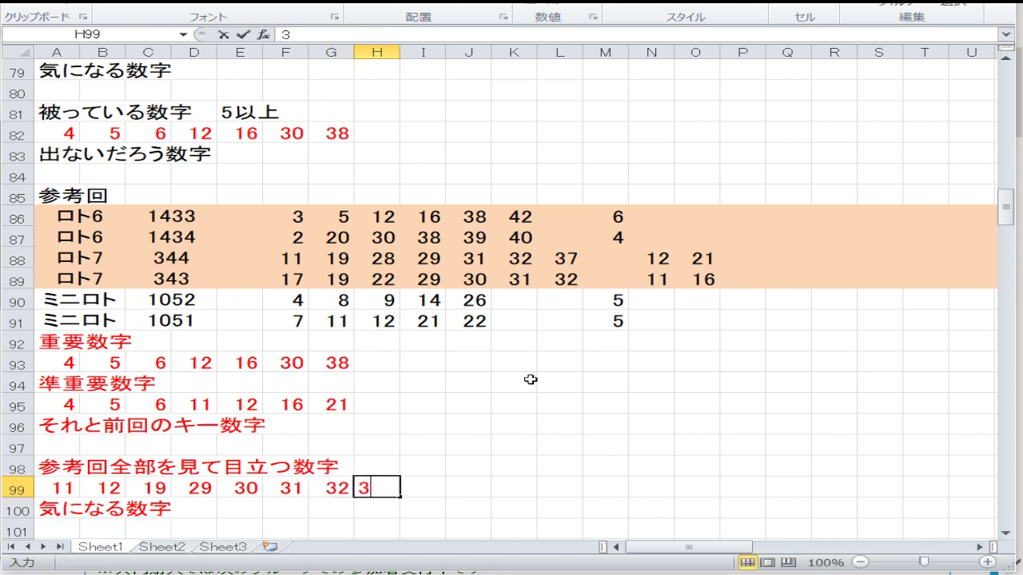
pyautogui.press('Left')
# Insert a cell at A99, shifting the row's numbers right, and enter 5 in it
pyautogui.press('Left')
pyautogui.press('Left')
pyautogui.press('Left')
pyautogui.press('Left')
pyautogui.press('Left')
pyautogui.press('Left')
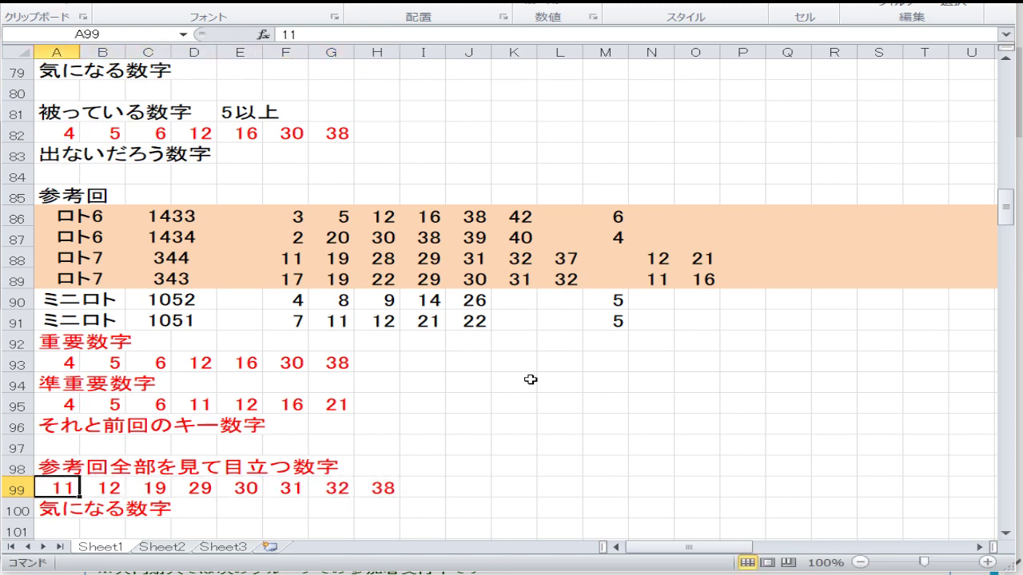
pyautogui.rightClick(70, 488)
pyautogui.click(28, 303)
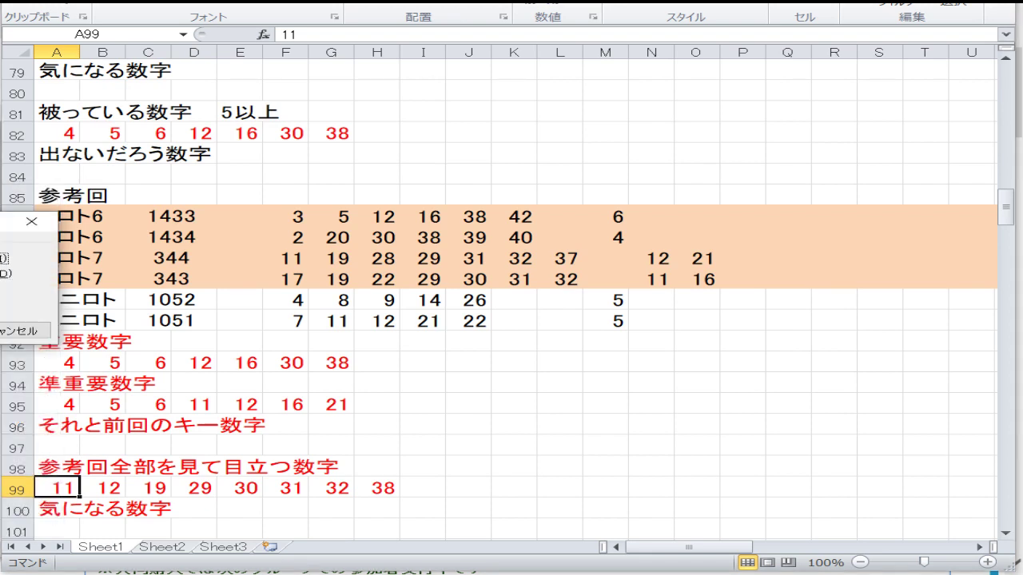
pyautogui.press('Return')
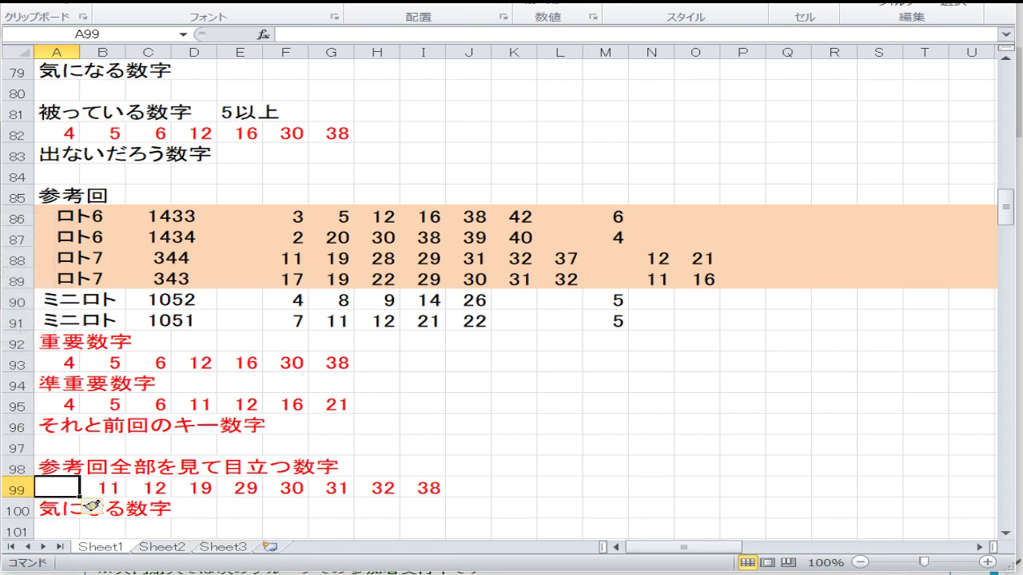
pyautogui.write('5')
pyautogui.press('Return')
# Set the font colour of the 前回の数字からの連想展開 grid in rows 103 to 107 to black
pyautogui.press('Down')
pyautogui.press('Down')
pyautogui.press('Down')
pyautogui.press('Down')
pyautogui.press('Down')
pyautogui.press('Down')
pyautogui.press('Down')
pyautogui.press('Down')
pyautogui.press('Down')
pyautogui.press('Down')
pyautogui.press('Down')
pyautogui.press('Down')
pyautogui.press('Down')
pyautogui.press('Down')
pyautogui.press('Down')
pyautogui.press('Down')
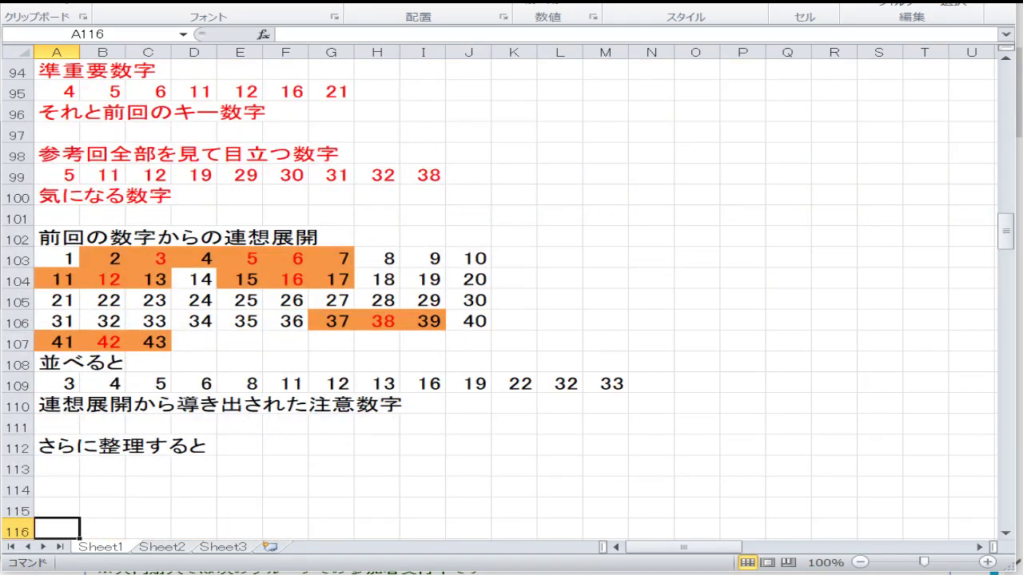
pyautogui.moveTo(4, 258); pyautogui.dragTo(8, 342)
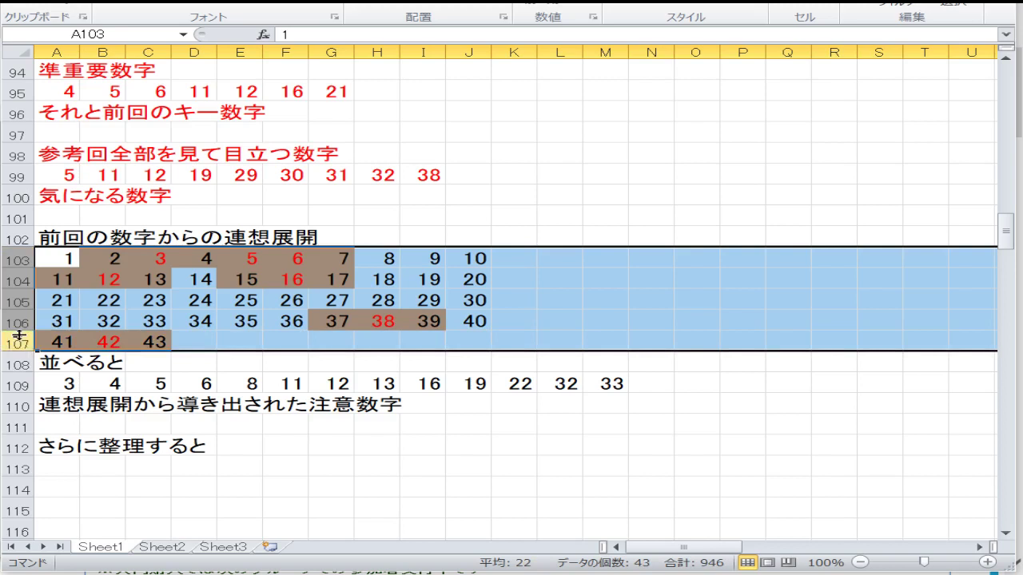
pyautogui.click(293, 4)
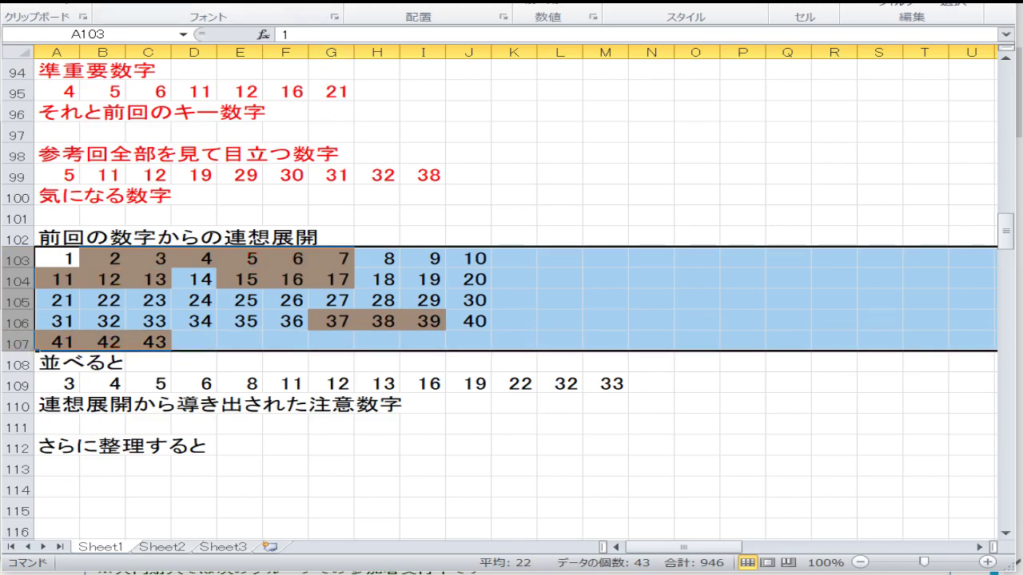
# Remove the fill colour from the 前回の数字からの連想展開 grid in rows 103 to 107
pyautogui.click(257, 3)
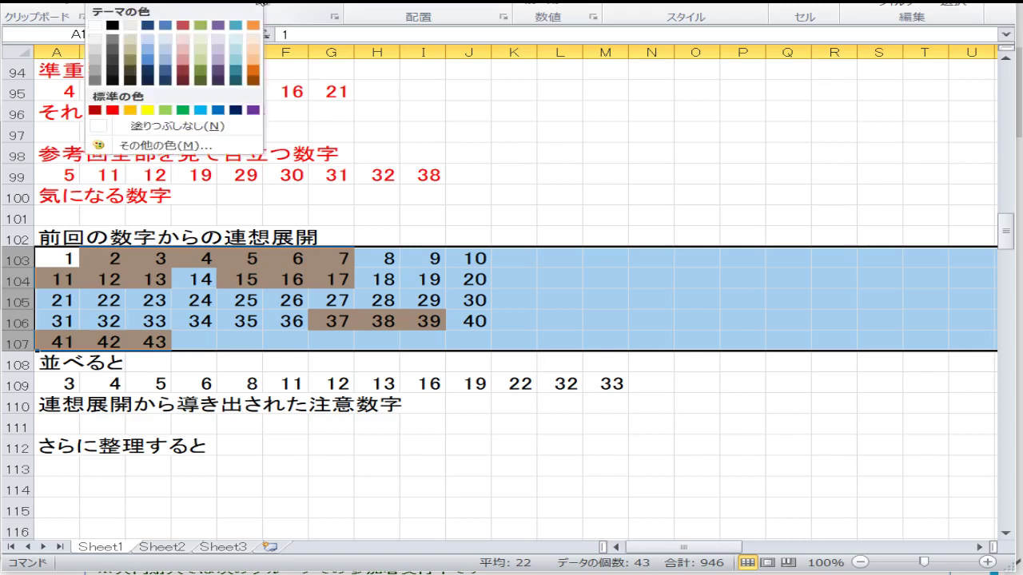
pyautogui.click(226, 128)
pyautogui.click(337, 278)
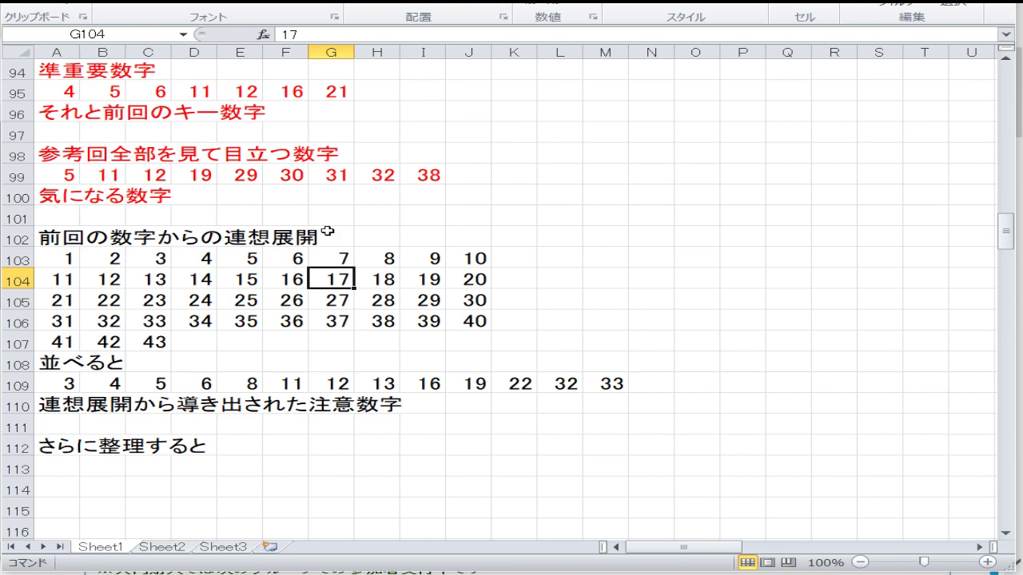
pyautogui.click(119, 252)
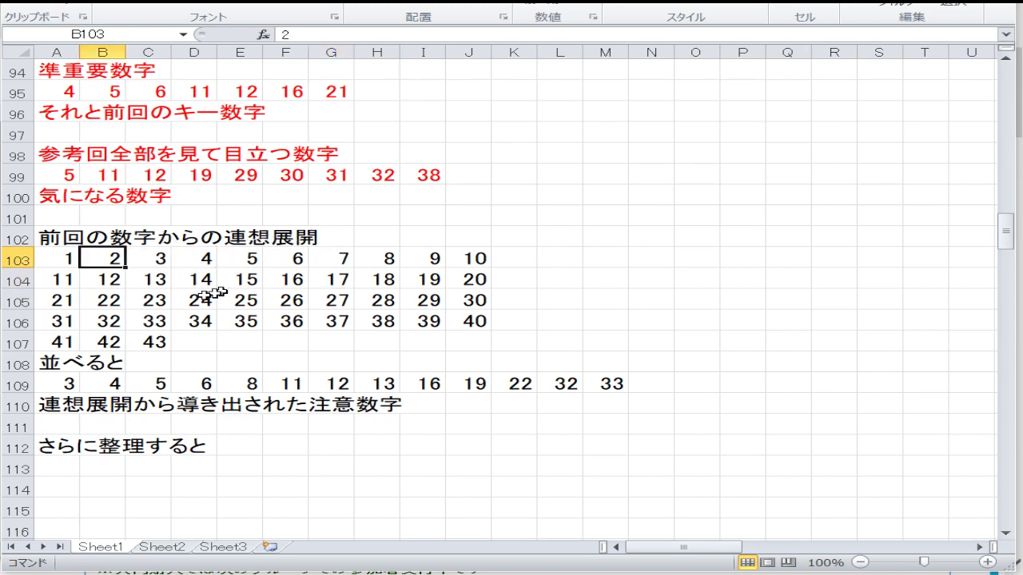
# Set the font colour of 2, 4, 20, 30, 38, 39 and 40 in the 前回の数字からの連想展開 grid to red
pyautogui.keyDown('ctrl'); pyautogui.click(476, 277); pyautogui.keyUp('ctrl')
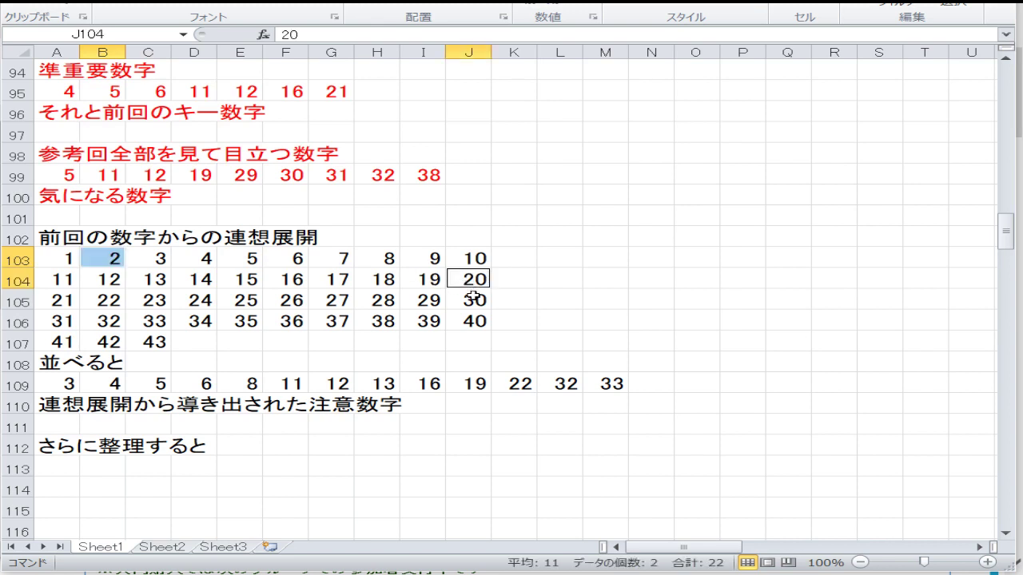
pyautogui.keyDown('ctrl'); pyautogui.click(474, 297); pyautogui.keyUp('ctrl')
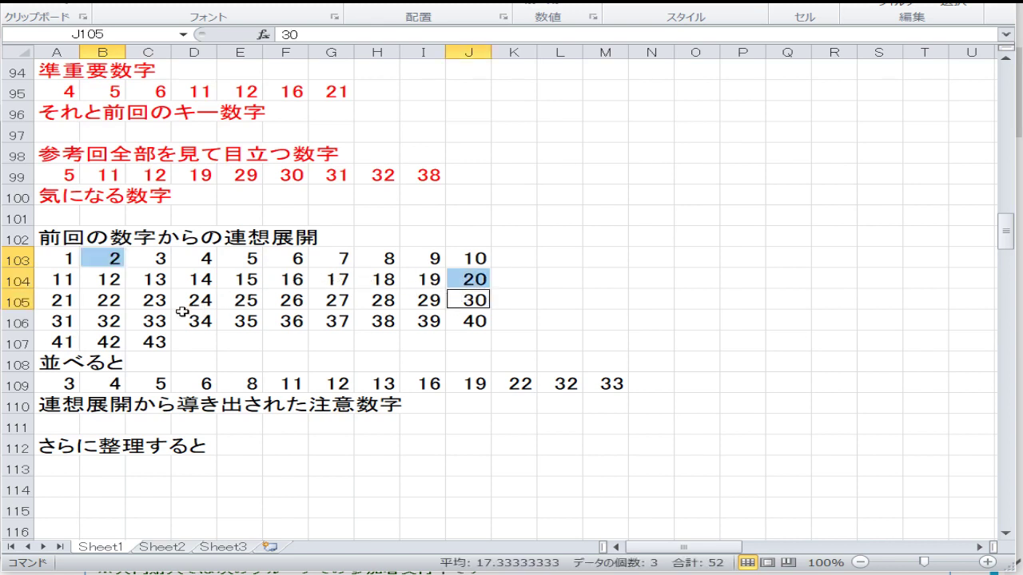
pyautogui.keyDown('ctrl'); pyautogui.click(385, 319); pyautogui.keyUp('ctrl')
pyautogui.keyDown('ctrl'); pyautogui.click(428, 321); pyautogui.keyUp('ctrl')
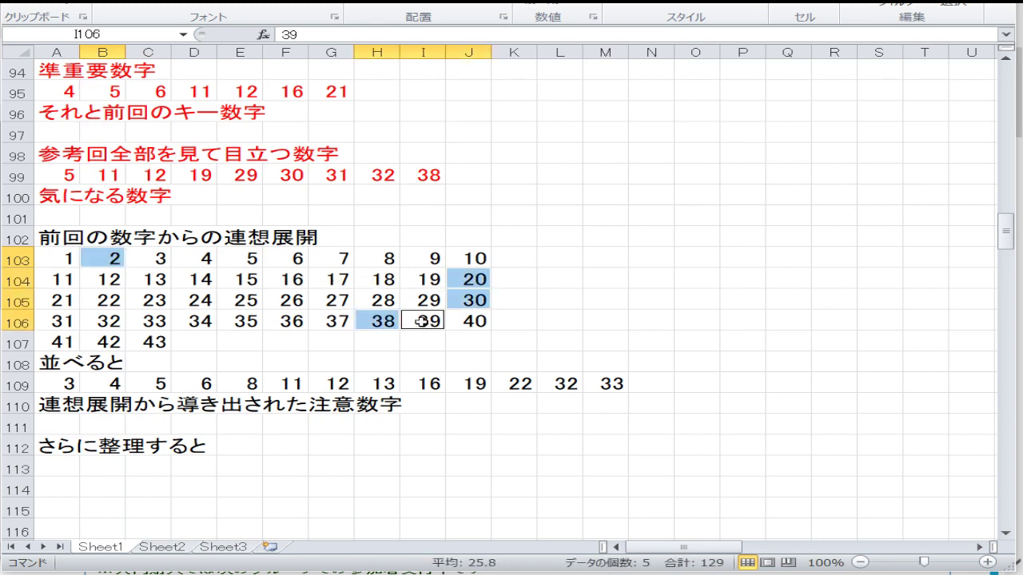
pyautogui.keyDown('ctrl'); pyautogui.click(470, 321); pyautogui.keyUp('ctrl')
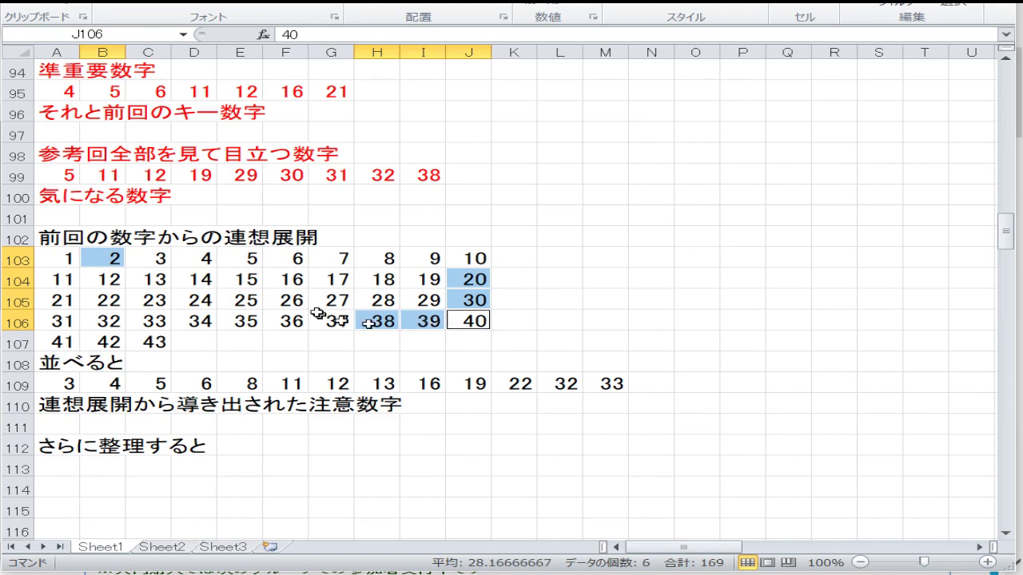
pyautogui.keyDown('ctrl'); pyautogui.click(209, 257); pyautogui.keyUp('ctrl')
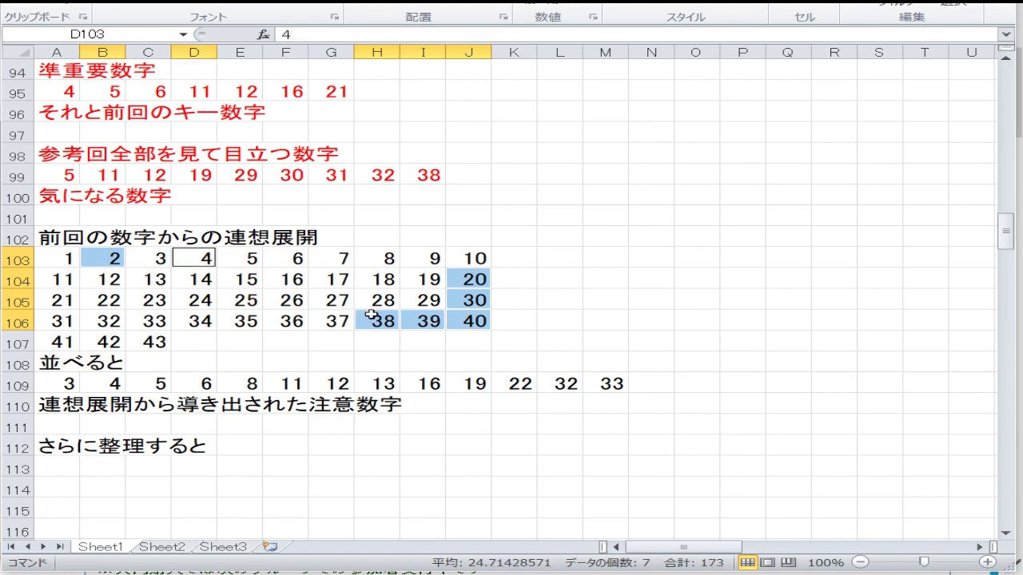
pyautogui.click(298, 3)
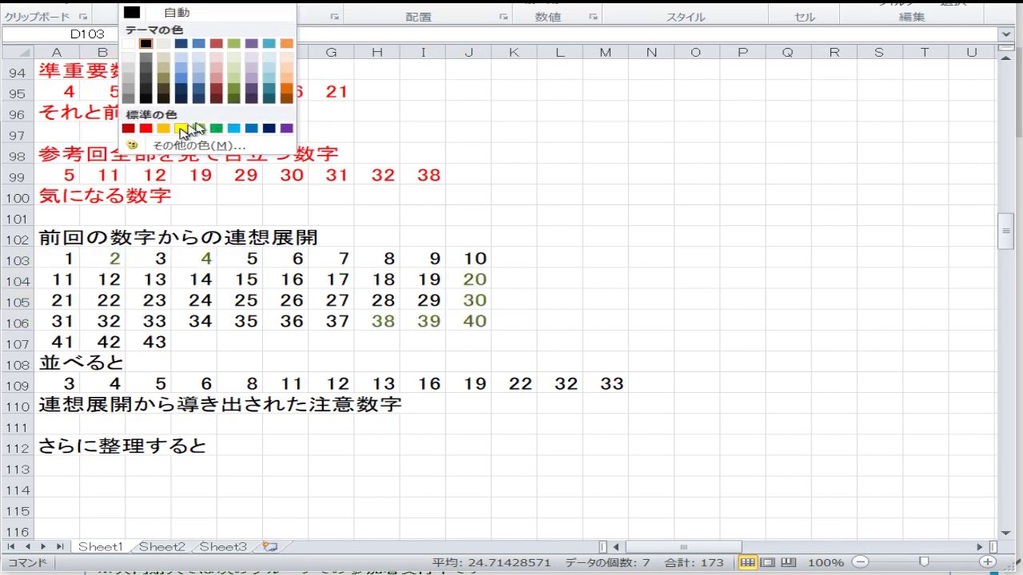
pyautogui.click(147, 129)
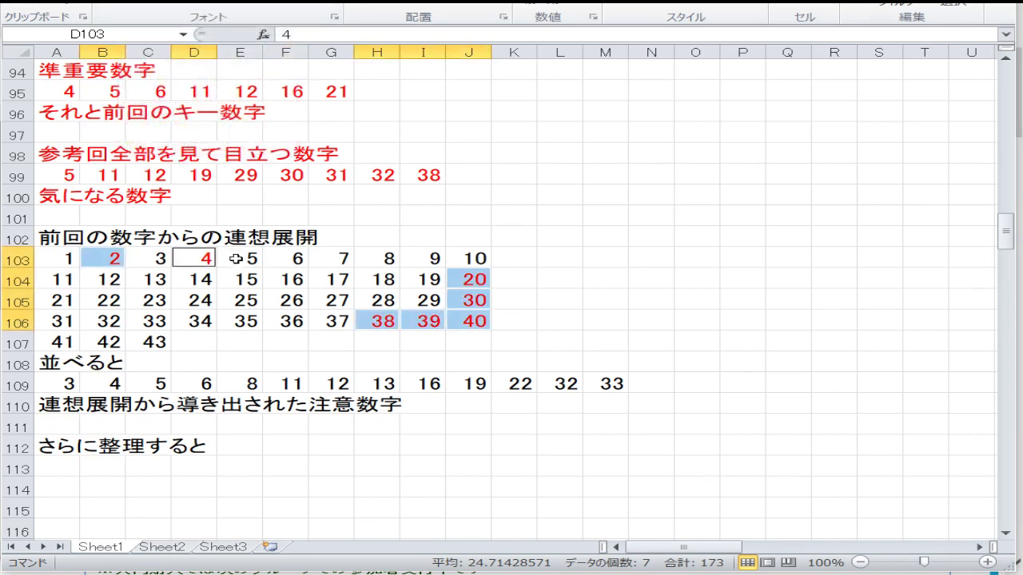
# Fill A103:E103, I104:J105 and G106:J106 of the 連想展開 grid with the orange theme colour
pyautogui.moveTo(240, 259); pyautogui.dragTo(56, 258)
pyautogui.moveTo(454, 281); pyautogui.dragTo(339, 322)
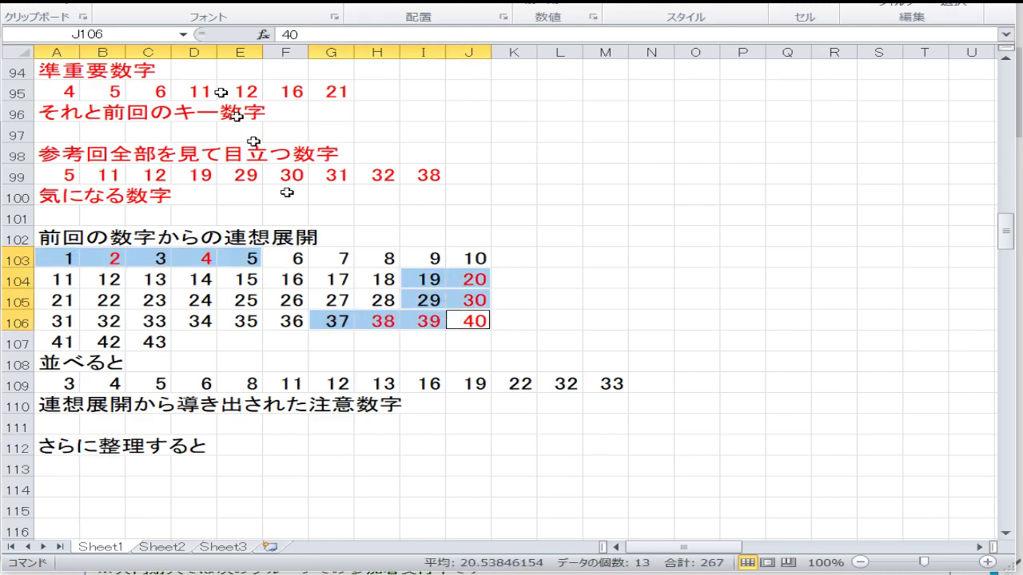
pyautogui.click(253, 4)
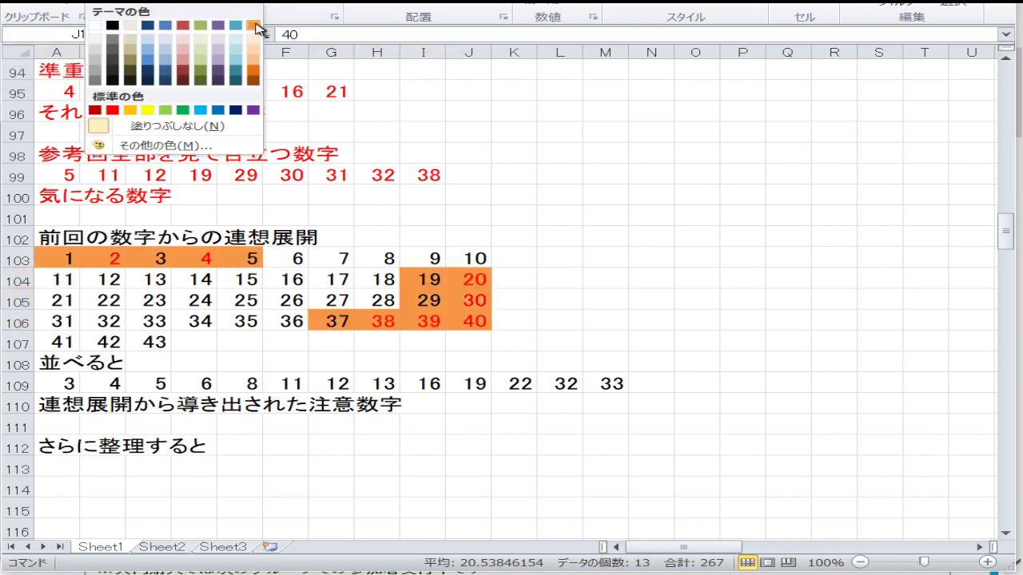
pyautogui.click(253, 27)
pyautogui.click(290, 281)
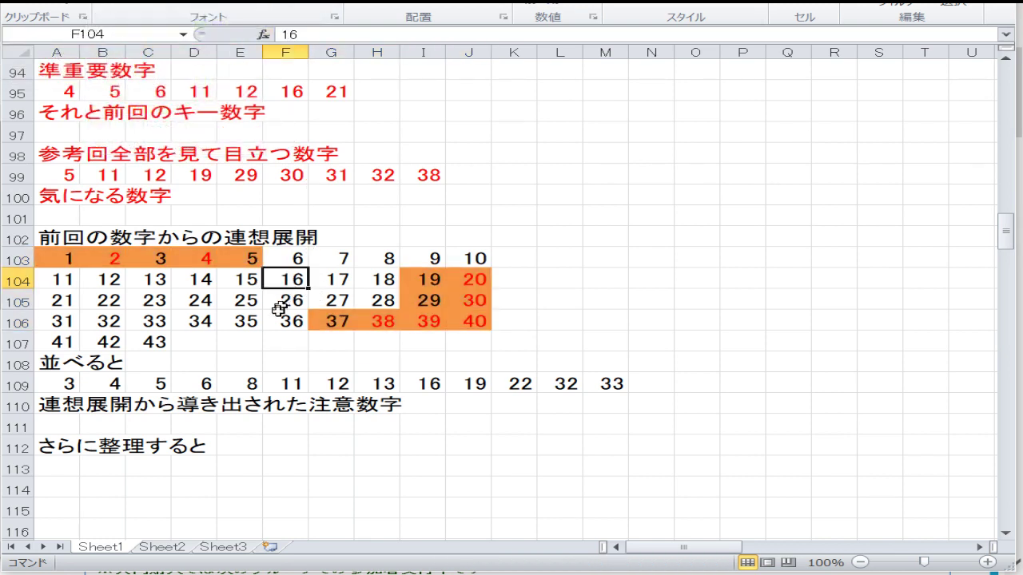
pyautogui.moveTo(276, 322); pyautogui.dragTo(44, 279)
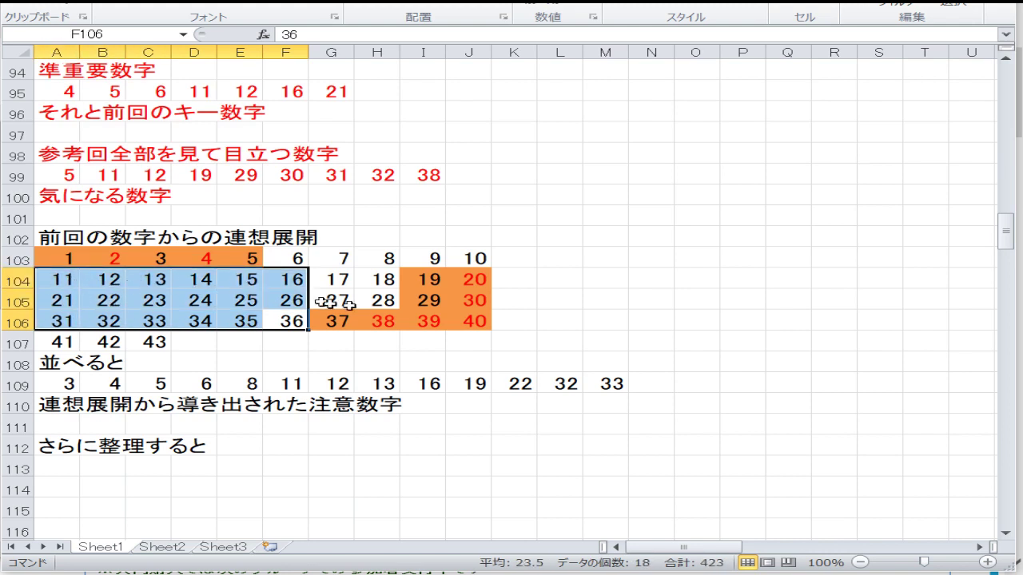
pyautogui.click(421, 364)
# Replace the first four 並べると numbers in A109:D109 with 4, 5, 6 and 11
pyautogui.scroll(-1, 392, 373)
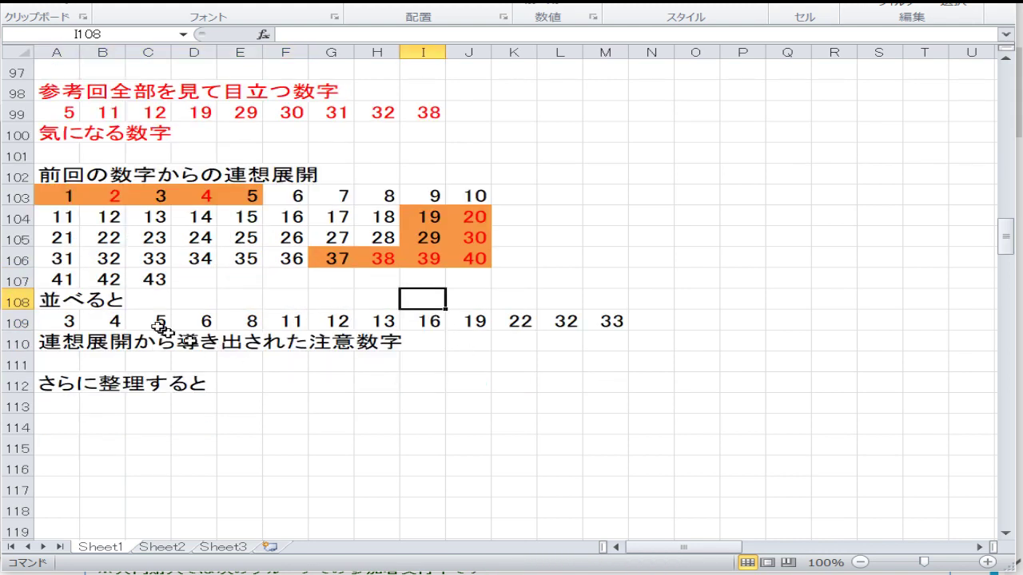
pyautogui.click(62, 322)
pyautogui.scroll(2, 228, 381)
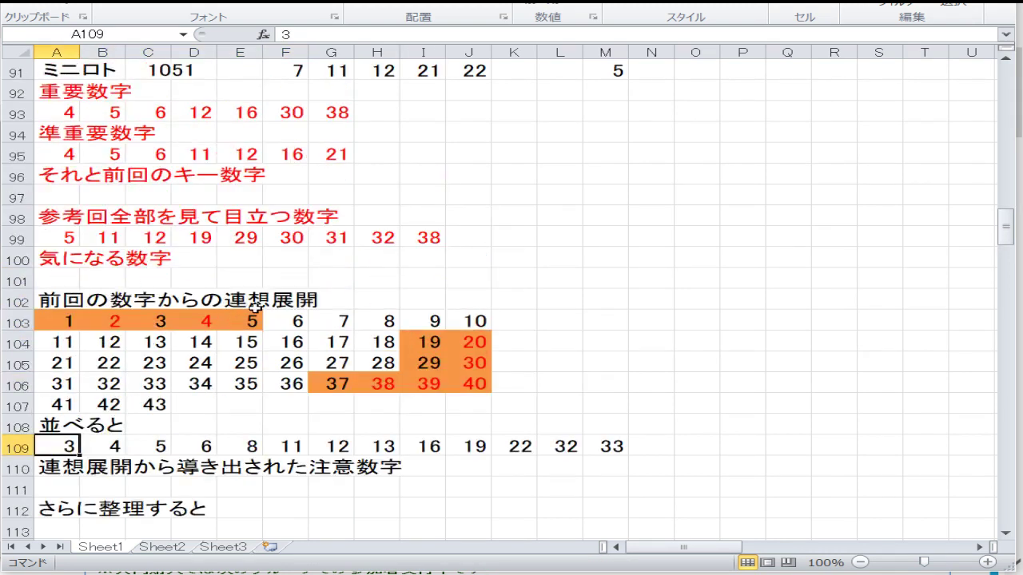
pyautogui.write('4')
pyautogui.press('Tab')
pyautogui.write('5')
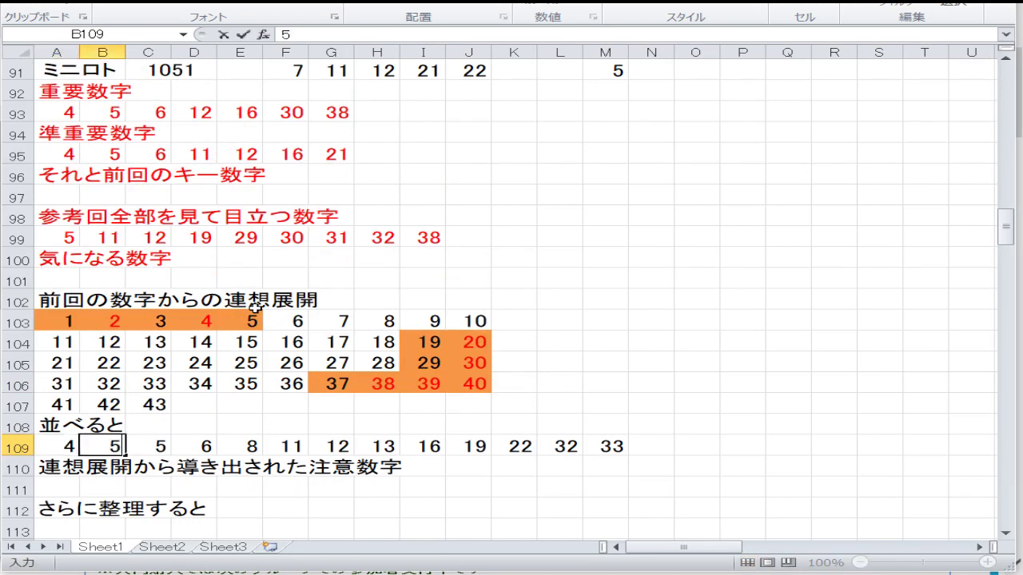
pyautogui.press('Tab')
pyautogui.write('6')
pyautogui.press('Tab')
pyautogui.write('11')
pyautogui.press('Tab')
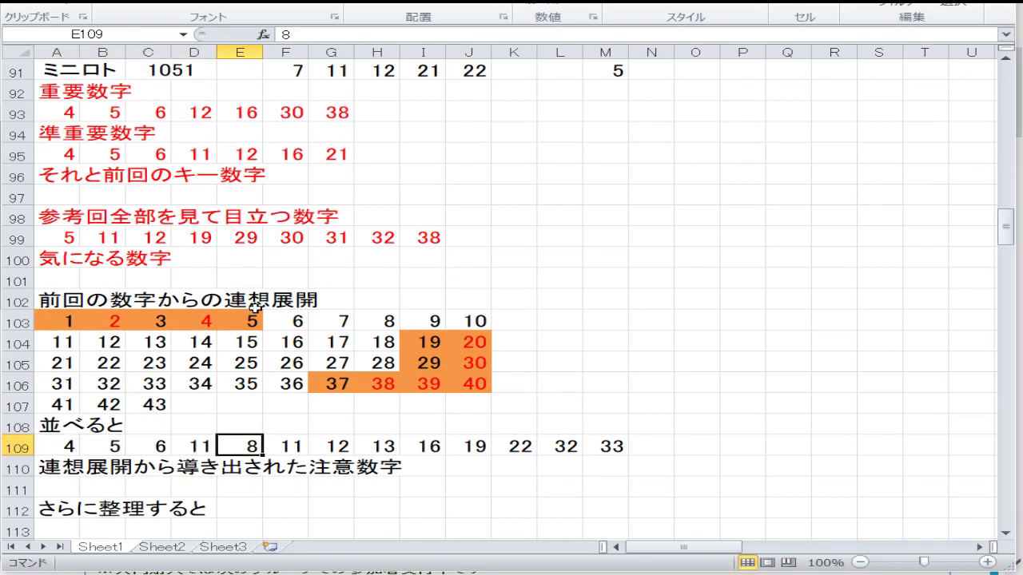
# Continue the 並べると row by entering 12, 16, 19, 29 and 30 in E109:I109
pyautogui.write('12')
pyautogui.press('Tab')
pyautogui.write('16')
pyautogui.press('Tab')
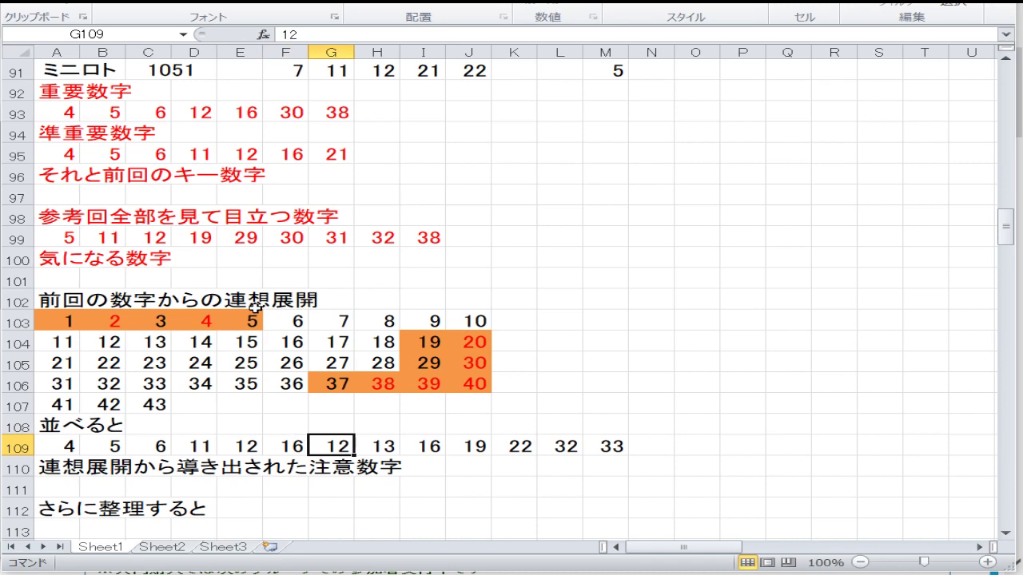
pyautogui.write('19')
pyautogui.press('Tab')
pyautogui.write('2')
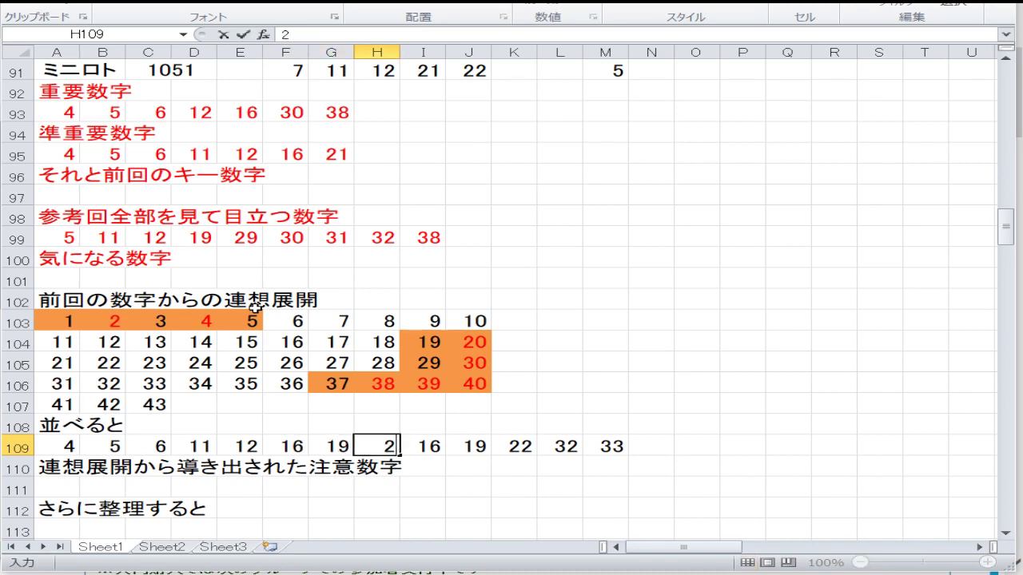
pyautogui.write('9')
pyautogui.press('Tab')
pyautogui.write('30')
pyautogui.press('Tab')
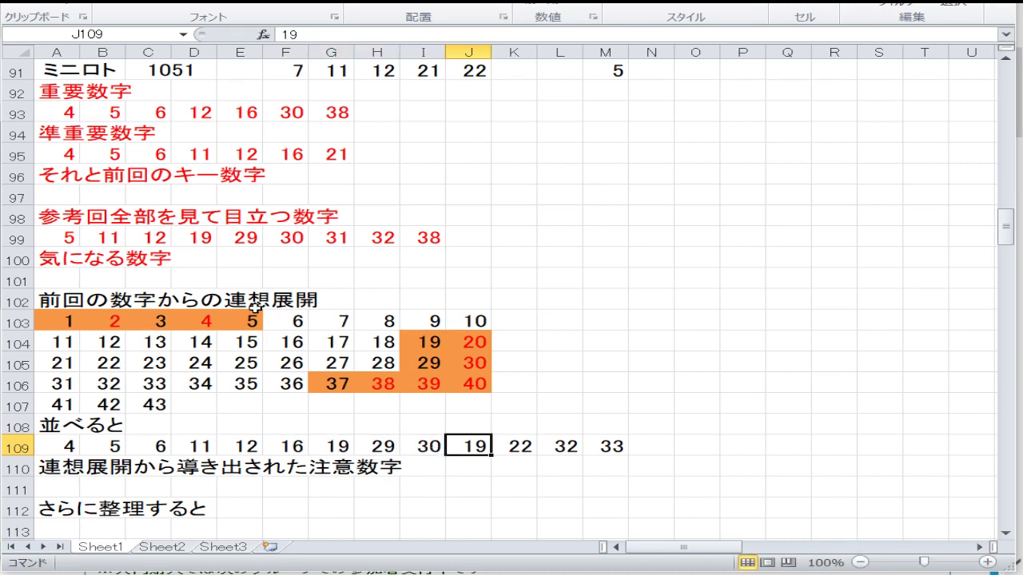
# Insert a cell at H109, shifting the row's numbers right, and enter 21 in it
pyautogui.press('Left')
pyautogui.press('Left')
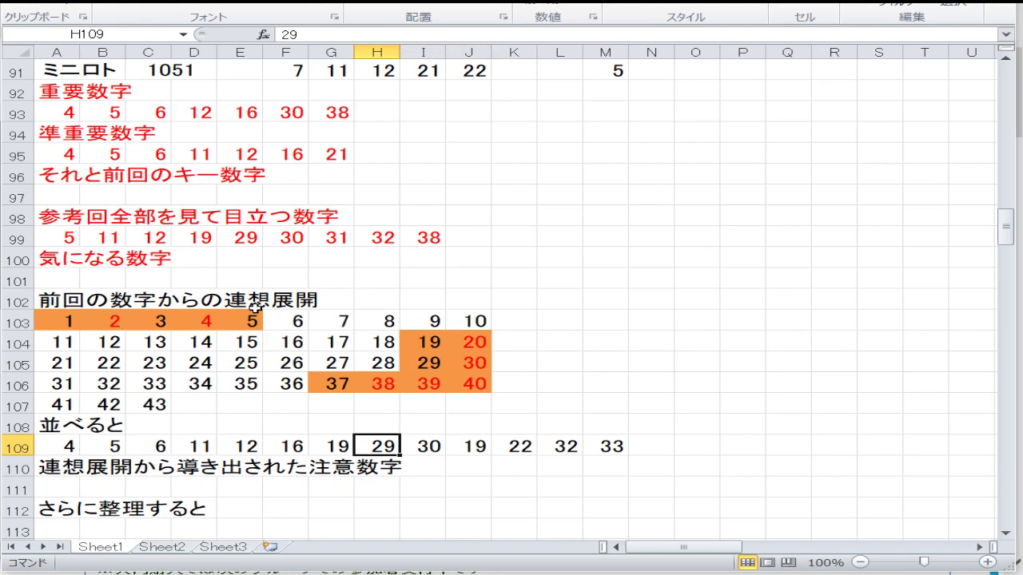
pyautogui.rightClick(395, 448)
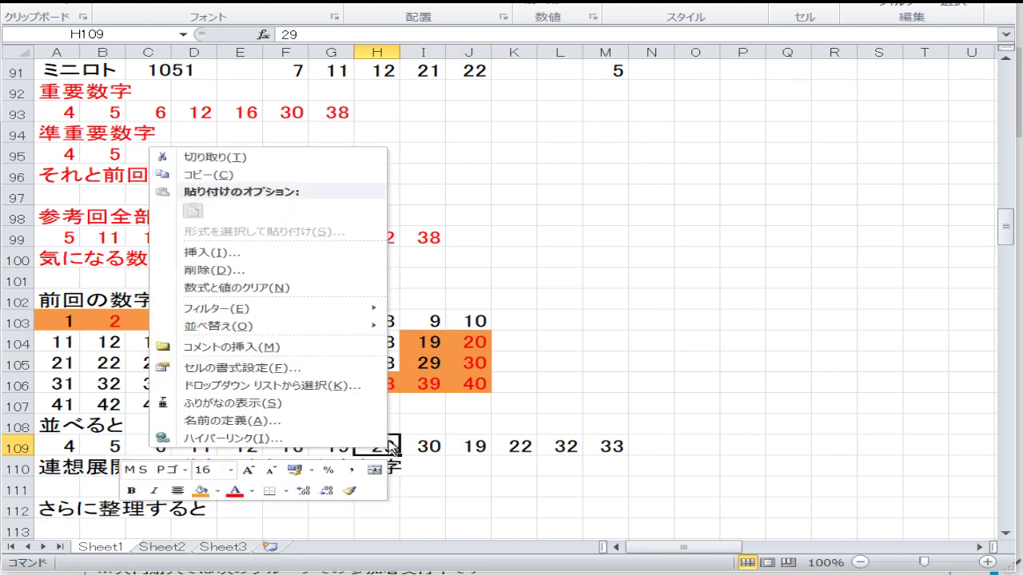
pyautogui.click(258, 252)
pyautogui.click(225, 224)
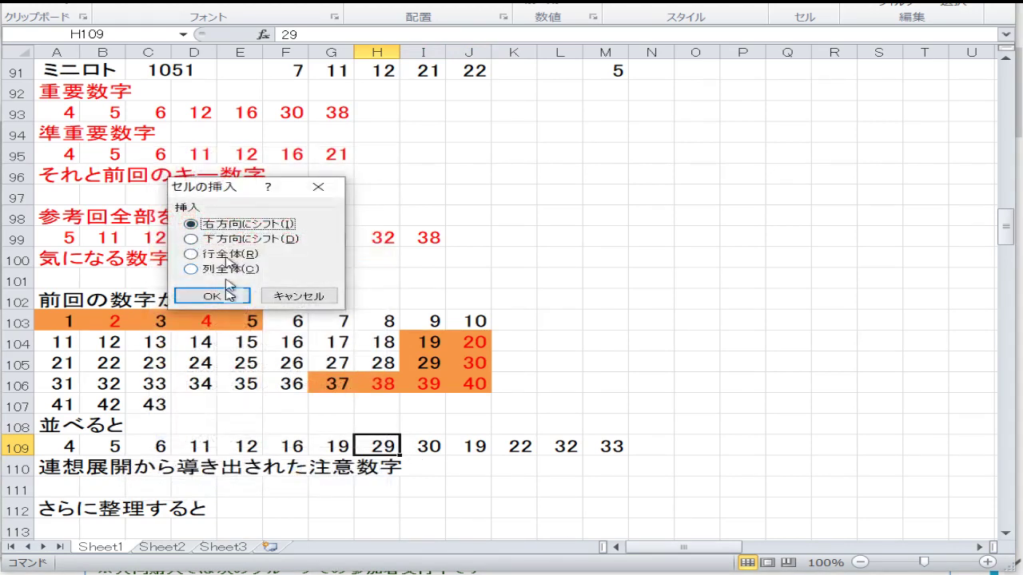
pyautogui.click(224, 295)
pyautogui.write('21')
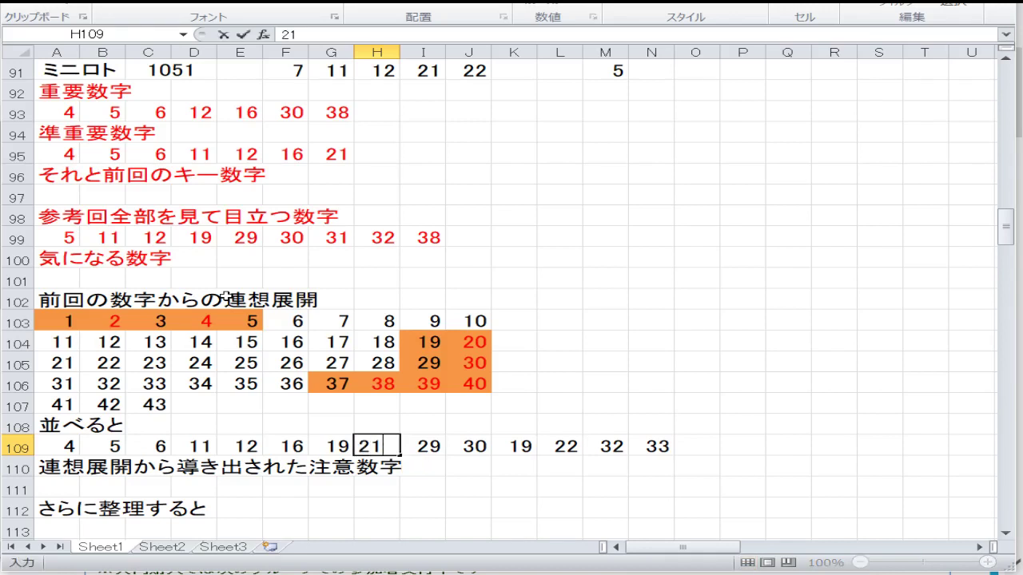
pyautogui.press('Right')
# Enter 31, 32 and 38 in K109:M109 of the 並べると row and clear N109
pyautogui.press('Right')
pyautogui.press('Right')
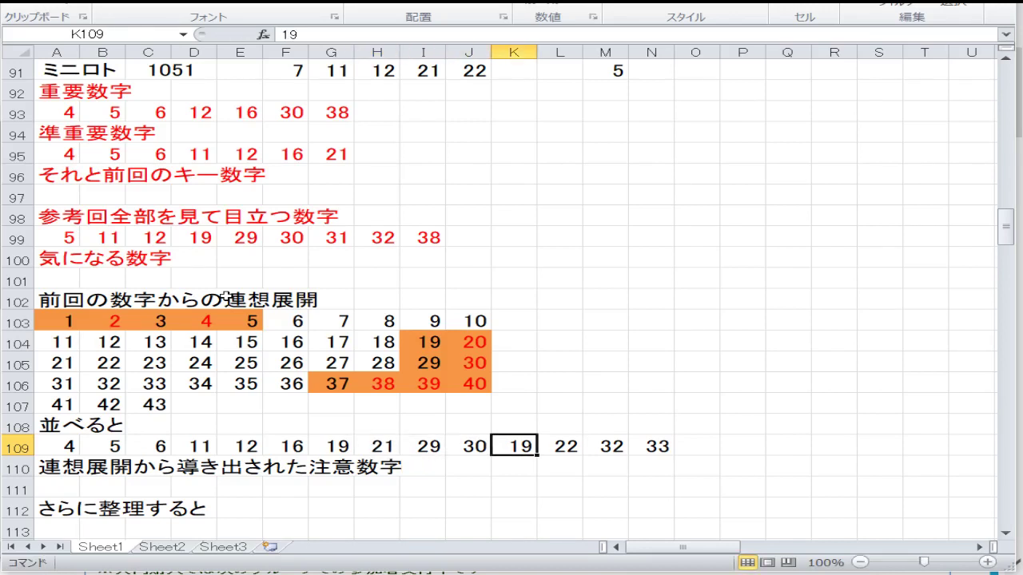
pyautogui.write('3')
pyautogui.press('Right')
pyautogui.write('32')
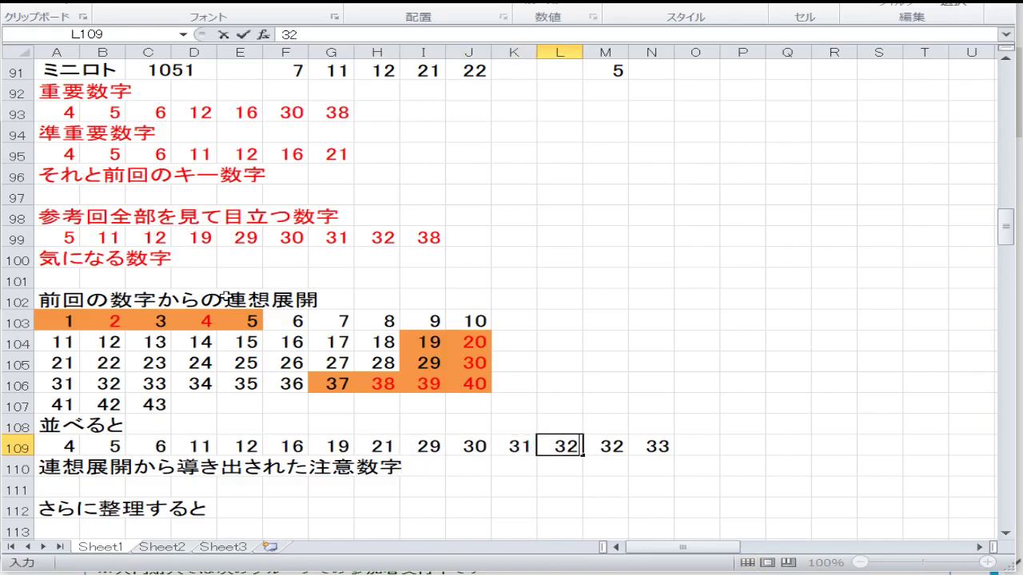
pyautogui.press('Right')
pyautogui.write('38')
pyautogui.press('Right')
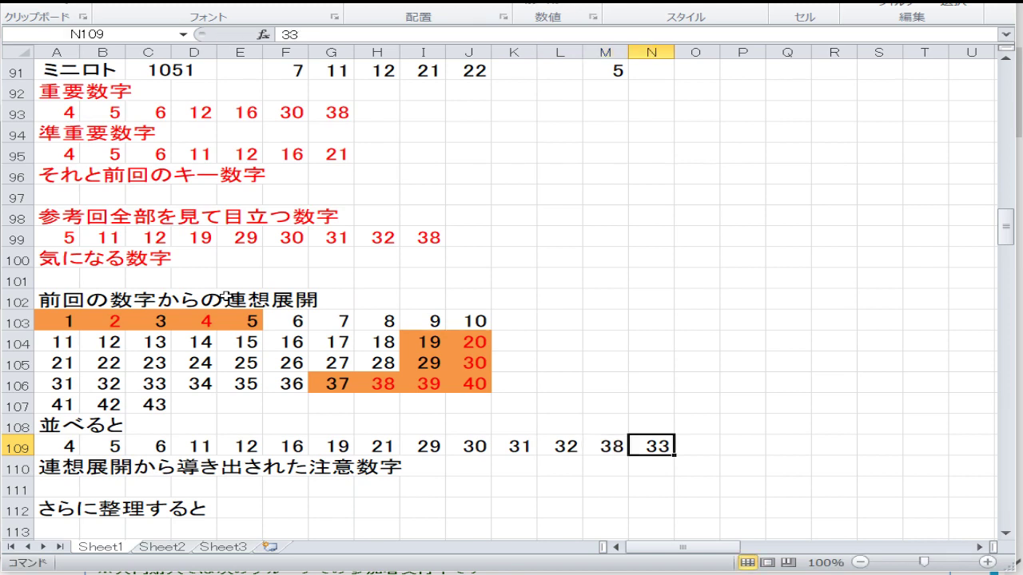
pyautogui.press('Delete')
# Review the 参考回 draw results in rows 86 to 91 and the number lists around them
pyautogui.press('Down')
pyautogui.press('Down')
pyautogui.press('Down')
pyautogui.press('Down')
pyautogui.press('Down')
pyautogui.press('Down')
pyautogui.press('Down')
pyautogui.press('Down')
pyautogui.press('Down')
pyautogui.press('Down')
pyautogui.press('Down')
pyautogui.press('Down')
pyautogui.press('Down')
pyautogui.press('Down')
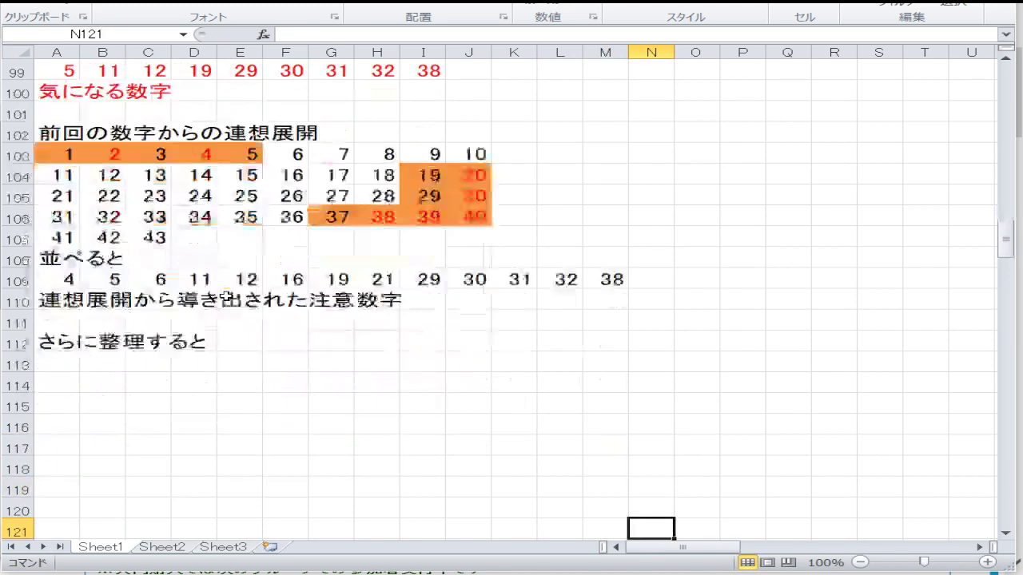
pyautogui.press('Up')
pyautogui.press('Up')
pyautogui.press('Up')
pyautogui.press('Up')
pyautogui.press('Up')
pyautogui.press('Up')
pyautogui.press('Up')
pyautogui.press('Up')
pyautogui.press('Up')
pyautogui.press('Up')
pyautogui.press('Up')
pyautogui.press('Up')
pyautogui.press('Up')
pyautogui.press('Up')
pyautogui.press('Up')
pyautogui.press('Up')
pyautogui.press('Up')
pyautogui.press('Up')
pyautogui.press('Up')
pyautogui.press('Up')
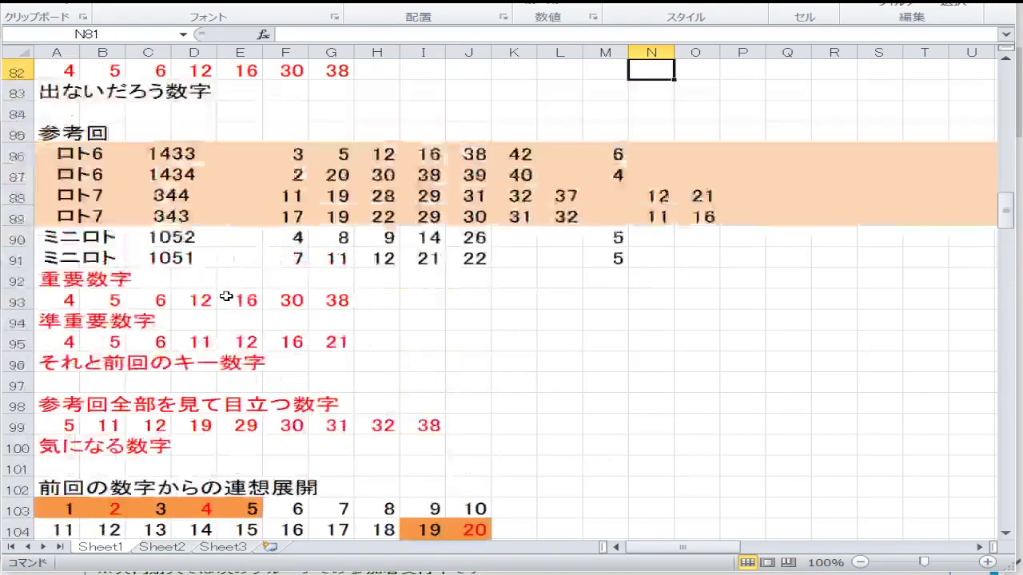
pyautogui.press('Down')
pyautogui.press('Down')
pyautogui.press('Down')
pyautogui.press('Down')
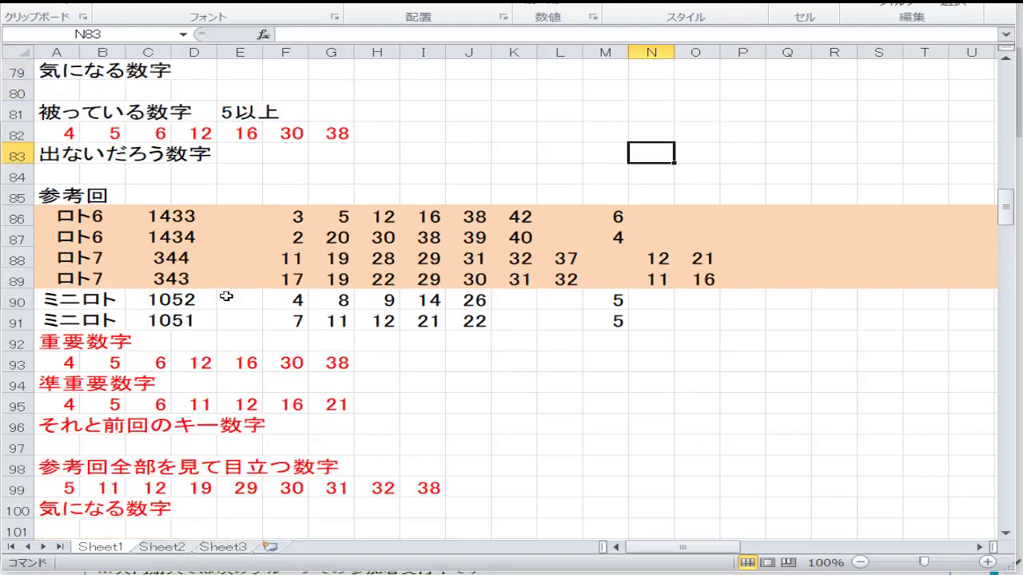
pyautogui.press('Down')
pyautogui.press('Down')
pyautogui.press('Down')
pyautogui.press('Down')
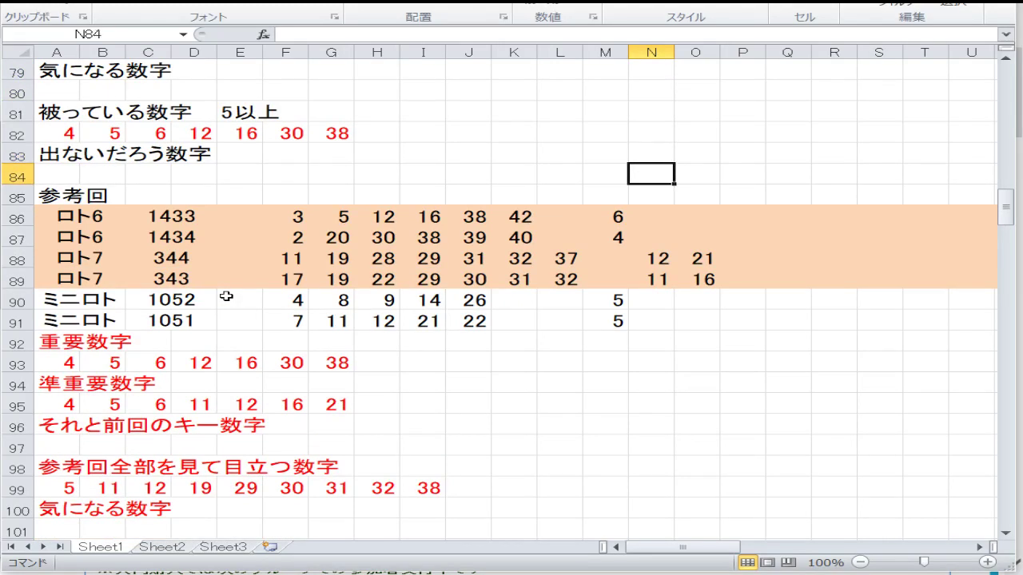
pyautogui.press('Down')
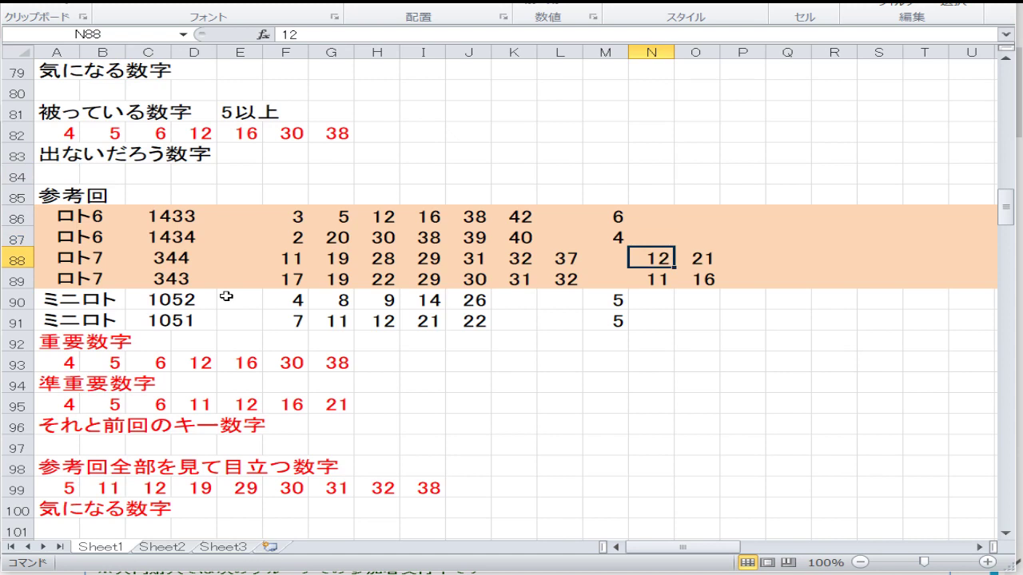
pyautogui.press('Down')
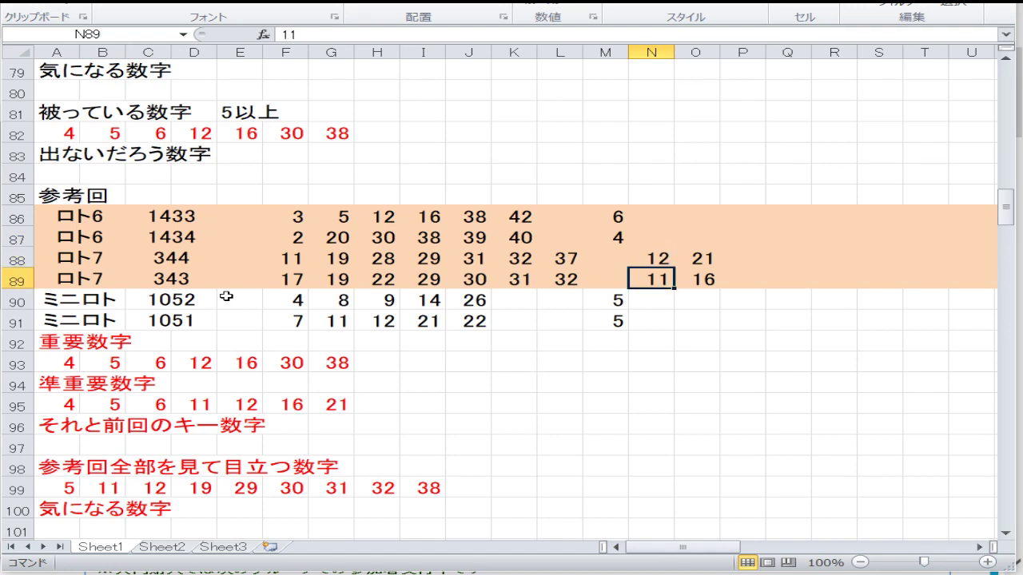
pyautogui.press('Left')
pyautogui.press('Left')
pyautogui.press('Left')
pyautogui.press('Left')
pyautogui.press('Left')
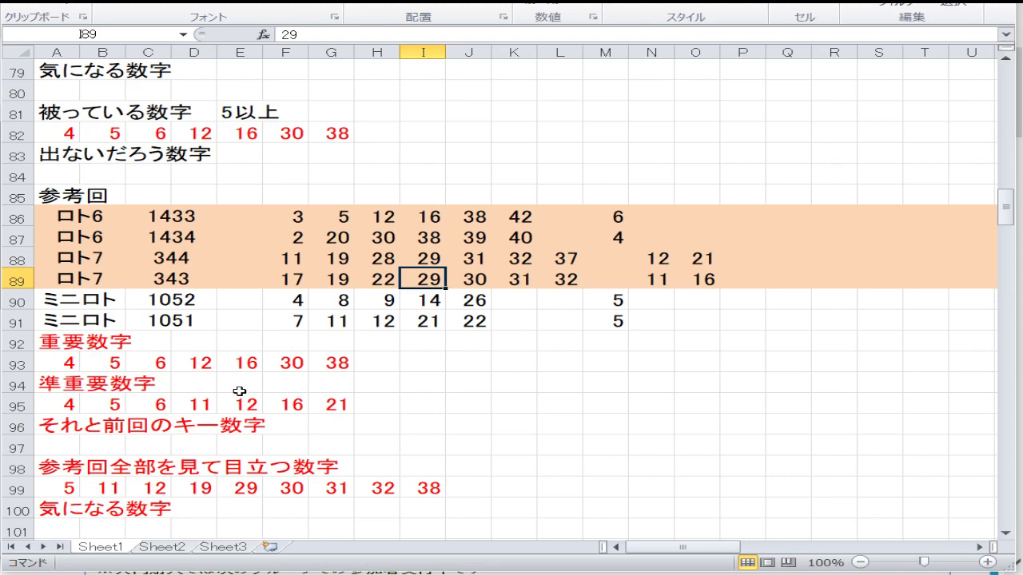
# Return to the さらに整理すると section, looking over the number lists on the way, and select cell B115
pyautogui.press('Down')
pyautogui.press('Down')
pyautogui.press('Down')
pyautogui.press('Down')
pyautogui.press('Down')
pyautogui.press('Down')
pyautogui.press('Down')
pyautogui.press('Down')
pyautogui.press('Down')
pyautogui.press('Down')
pyautogui.press('Down')
pyautogui.press('Down')
pyautogui.press('Down')
pyautogui.press('Down')
pyautogui.press('Down')
pyautogui.press('Down')
pyautogui.press('Down')
pyautogui.press('Down')
pyautogui.press('Down')
pyautogui.press('Down')
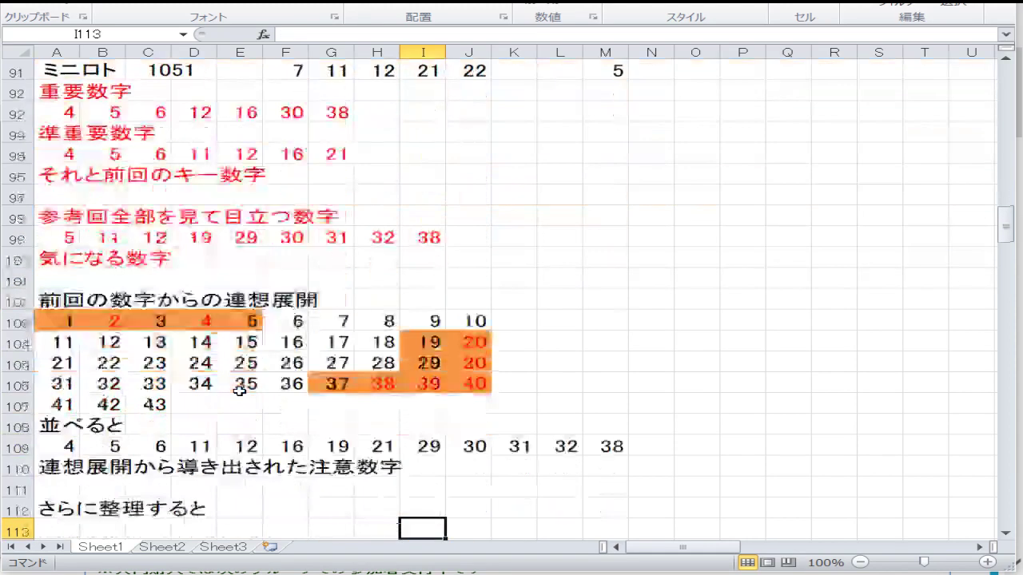
pyautogui.press('Down')
pyautogui.press('Left')
pyautogui.press('Left')
pyautogui.press('Left')
pyautogui.press('Left')
pyautogui.press('Left')
pyautogui.press('Left')
pyautogui.press('Left')
pyautogui.press('Left')
pyautogui.press('Down')
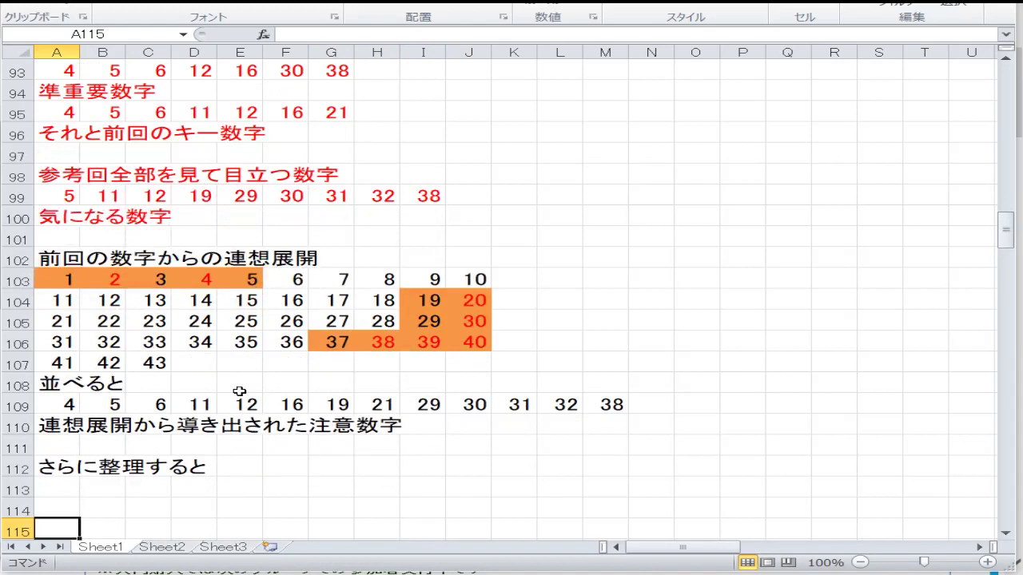
pyautogui.press('Up')
pyautogui.press('Right')
pyautogui.press('Down')
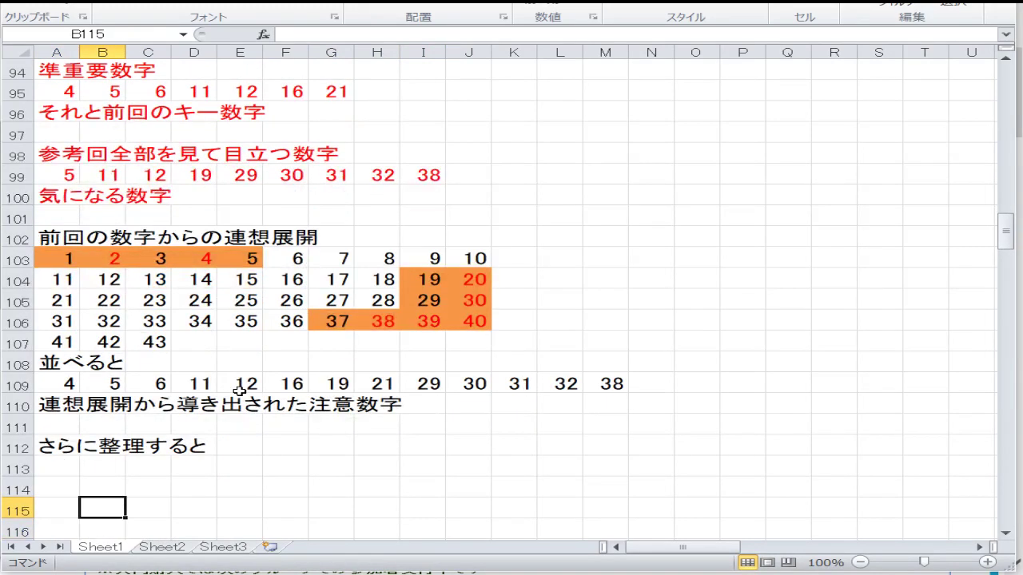
# Enter 20, 30, 38, 39 and 40 across B115:F115 under さらに整理すると
pyautogui.write('20')
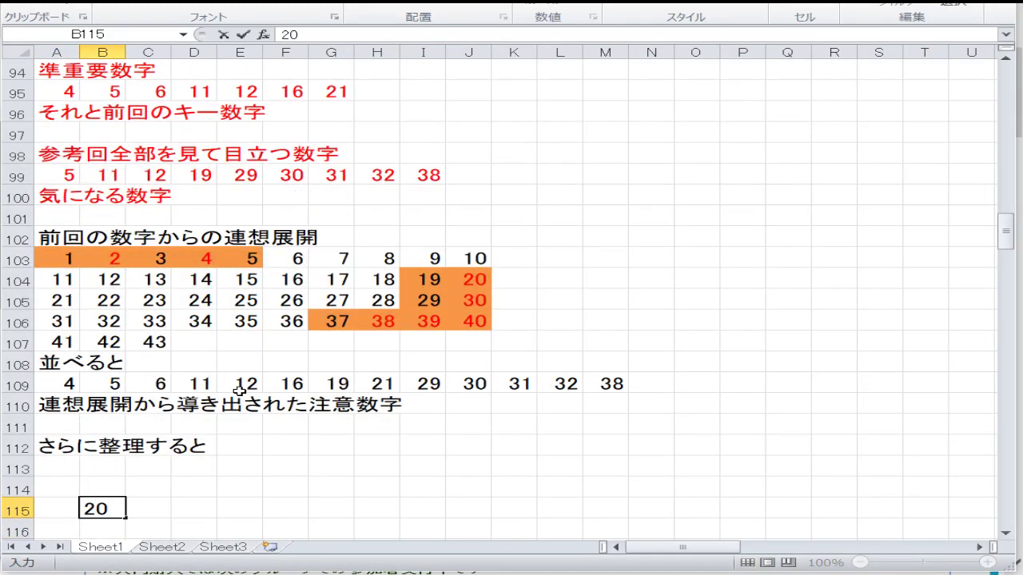
pyautogui.press('Tab')
pyautogui.write('30')
pyautogui.press('Tab')
pyautogui.write('38')
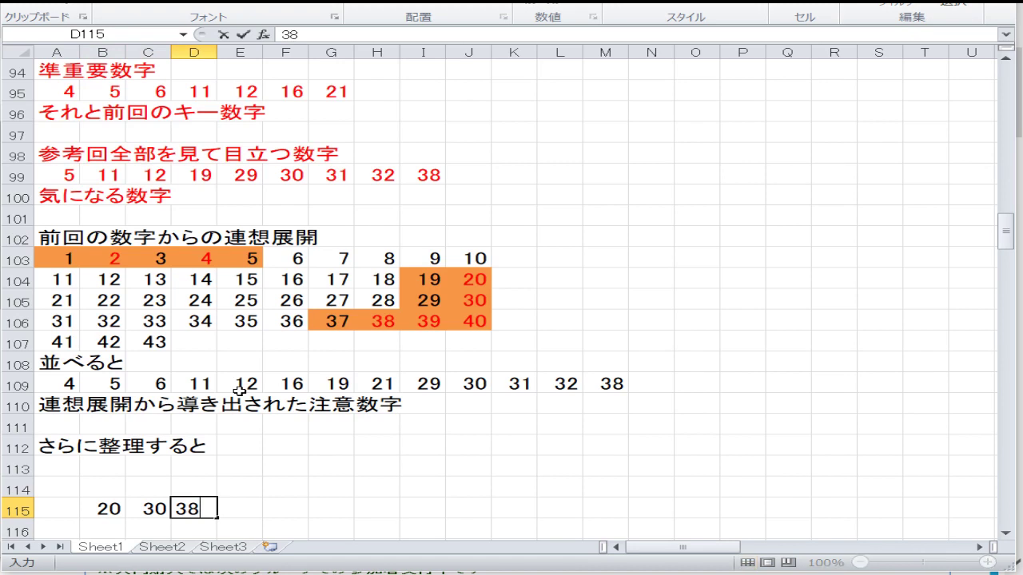
pyautogui.press('Tab')
pyautogui.write('39')
pyautogui.press('Tab')
pyautogui.write('4')
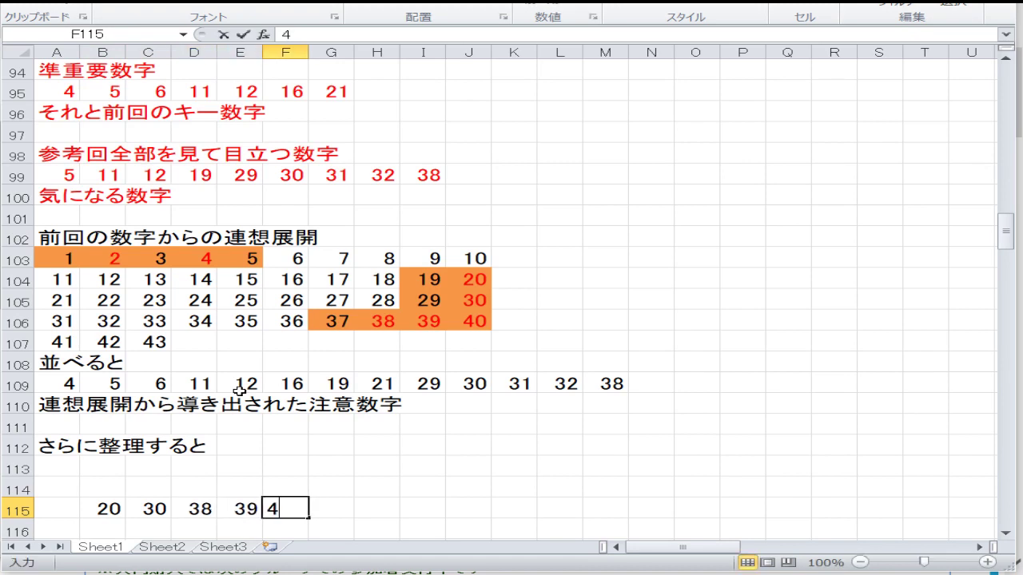
pyautogui.write('0')
# Enter 5 in A115 to complete the start of the number row
pyautogui.press('Left')
pyautogui.press('Left')
pyautogui.press('Left')
pyautogui.press('Left')
pyautogui.press('Left')
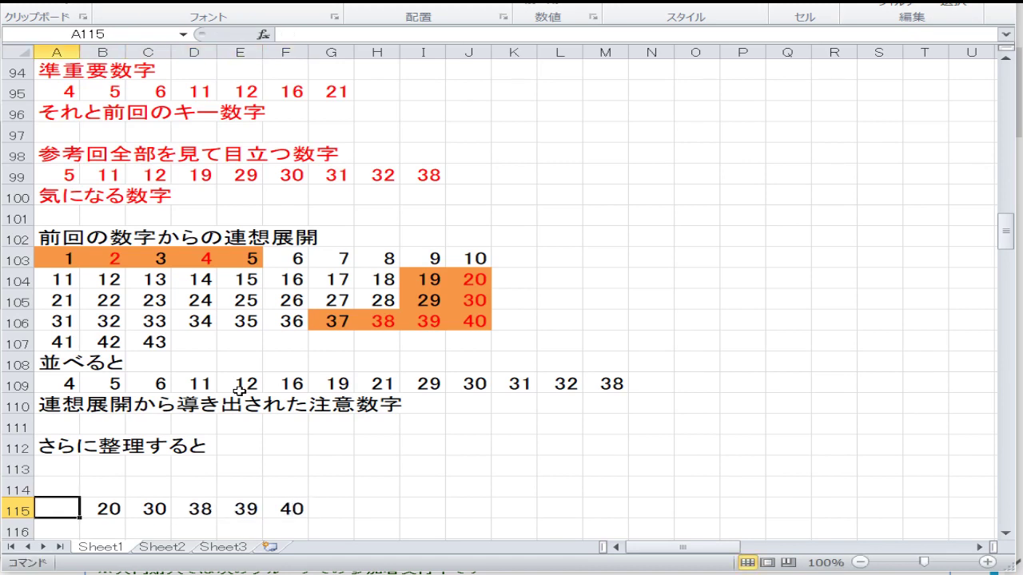
pyautogui.write('5')
pyautogui.press('Return')
# Review the number lists above the new row and the 参考回 draw results in rows 86 to 91
pyautogui.press('Up')
pyautogui.press('Up')
pyautogui.press('Up')
pyautogui.press('Up')
pyautogui.press('Up')
pyautogui.press('Up')
pyautogui.press('Up')
pyautogui.press('Up')
pyautogui.press('Up')
pyautogui.press('Up')
pyautogui.press('Up')
pyautogui.press('Up')
pyautogui.press('Up')
pyautogui.press('Up')
pyautogui.press('Up')
pyautogui.press('Up')
pyautogui.press('Up')
pyautogui.press('Up')
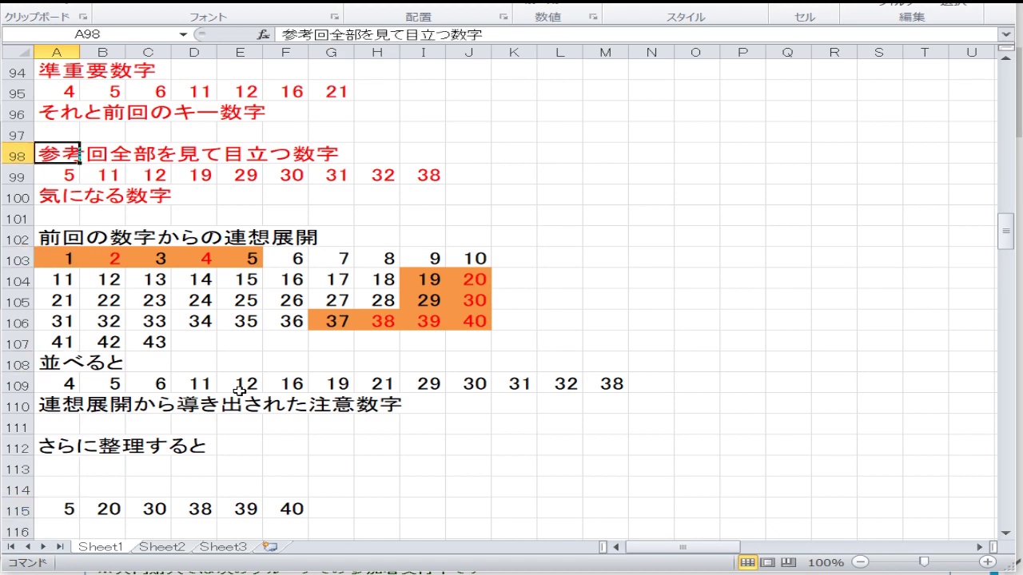
pyautogui.press('Up')
pyautogui.press('Up')
pyautogui.press('Up')
pyautogui.press('Up')
pyautogui.press('Up')
pyautogui.press('Up')
pyautogui.press('Up')
pyautogui.press('Up')
pyautogui.press('Up')
pyautogui.press('Up')
pyautogui.press('Up')
pyautogui.press('Up')
pyautogui.press('Up')
pyautogui.press('Up')
pyautogui.press('Up')
pyautogui.press('Up')
pyautogui.press('Up')
pyautogui.press('Up')
pyautogui.press('Up')
pyautogui.press('Down')
pyautogui.press('Down')
pyautogui.press('Down')
pyautogui.press('Down')
pyautogui.press('Down')
pyautogui.press('Down')
pyautogui.press('Down')
pyautogui.press('Down')
pyautogui.press('Down')
pyautogui.press('Down')
pyautogui.press('Down')
pyautogui.press('Down')
pyautogui.press('Down')
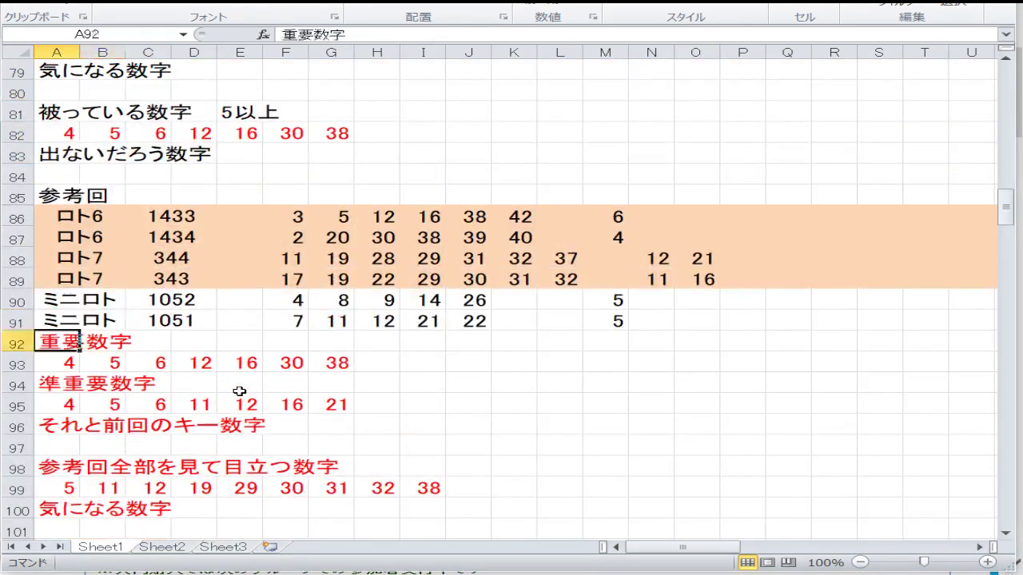
# Look back through the 連想展開 grid and the 並べると row against the new numbers in row 115
pyautogui.press('Down')
pyautogui.press('Down')
pyautogui.press('Down')
pyautogui.press('Down')
pyautogui.press('Down')
pyautogui.press('Down')
pyautogui.press('Down')
pyautogui.press('Down')
pyautogui.press('Down')
pyautogui.press('Down')
pyautogui.press('Down')
pyautogui.press('Down')
pyautogui.press('Down')
pyautogui.press('Down')
pyautogui.press('Down')
pyautogui.press('Down')
pyautogui.press('Down')
pyautogui.press('Down')
pyautogui.press('Down')
pyautogui.press('Down')
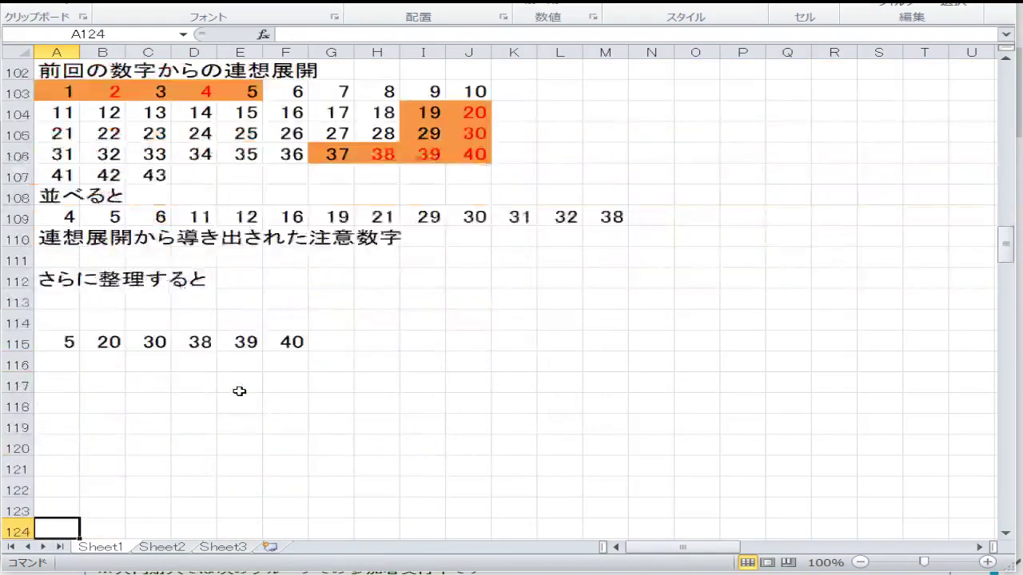
pyautogui.press('Down')
pyautogui.press('Down')
pyautogui.press('Up')
pyautogui.press('Up')
pyautogui.press('Up')
pyautogui.press('Up')
pyautogui.press('Up')
pyautogui.press('Up')
pyautogui.press('Up')
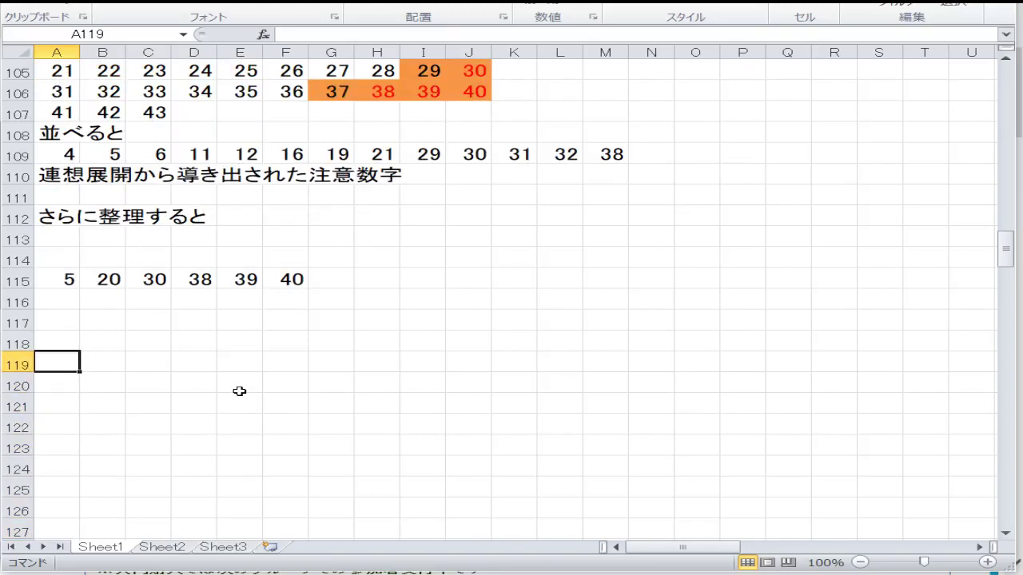
pyautogui.press('Up')
pyautogui.press('Up')
pyautogui.press('Up')
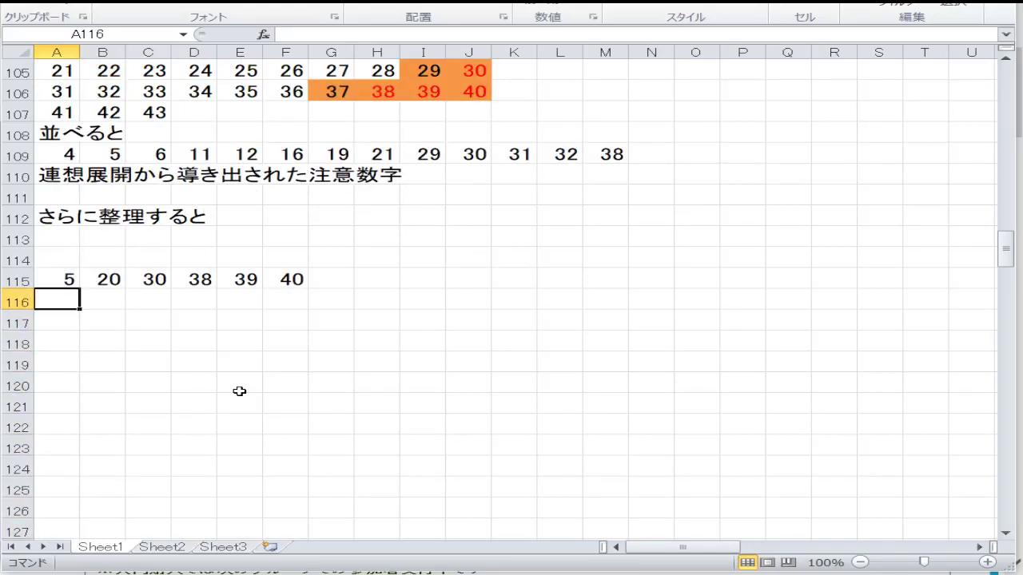
# Examine the 参考回 results again, comparing the ミニロト 1052 and 1051 numbers in rows 90 and 91
pyautogui.press('Up')
pyautogui.press('Up')
pyautogui.press('Up')
pyautogui.press('Up')
pyautogui.press('Up')
pyautogui.press('Up')
pyautogui.press('Up')
pyautogui.press('Up')
pyautogui.press('Up')
pyautogui.press('Up')
pyautogui.press('Up')
pyautogui.press('Up')
pyautogui.press('Up')
pyautogui.press('Up')
pyautogui.press('Up')
pyautogui.press('Up')
pyautogui.press('Up')
pyautogui.press('Up')
pyautogui.press('Up')
pyautogui.press('Up')
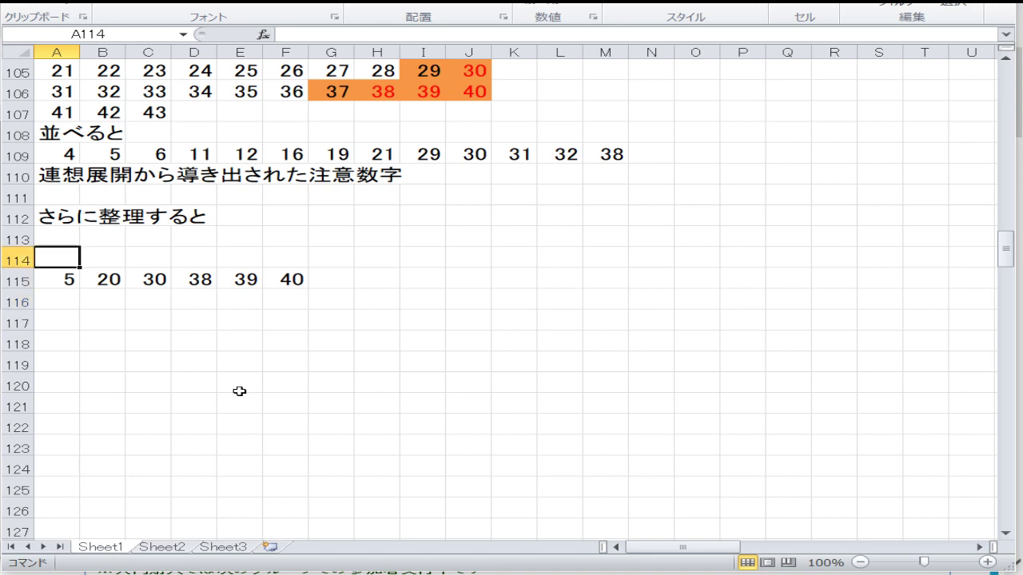
pyautogui.press('Up')
pyautogui.press('Up')
pyautogui.press('Up')
pyautogui.press('Up')
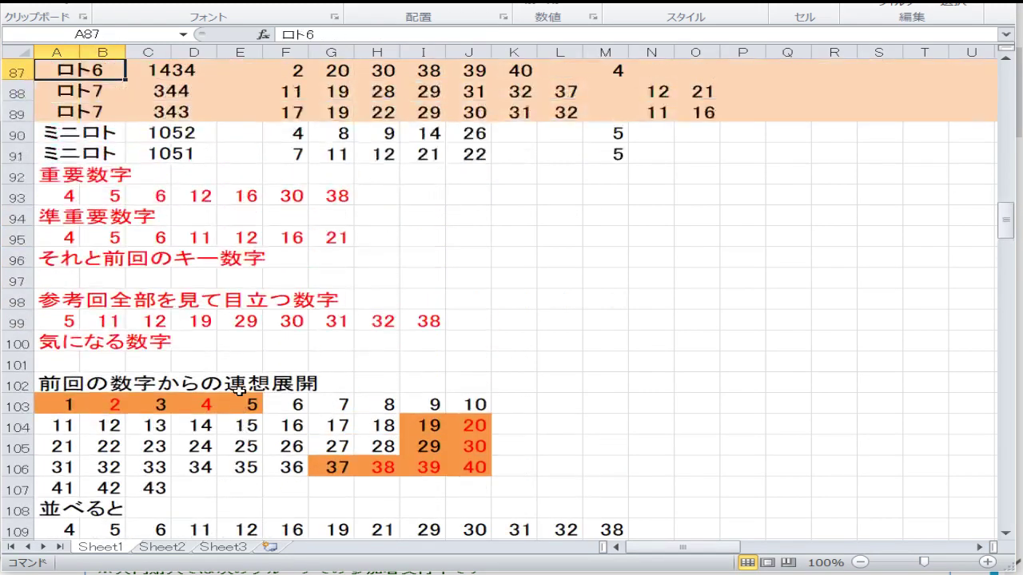
pyautogui.press('Right')
pyautogui.press('Right')
pyautogui.press('Down')
pyautogui.press('Down')
pyautogui.press('Down')
pyautogui.press('Right')
pyautogui.press('Right')
pyautogui.press('Right')
pyautogui.press('Right')
pyautogui.press('Right')
pyautogui.press('Right')
pyautogui.press('Right')
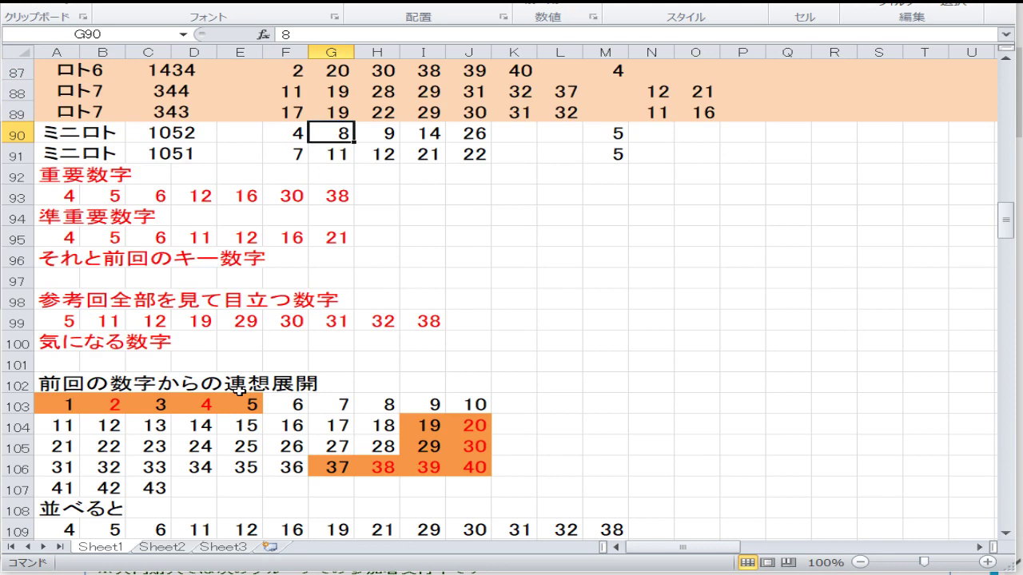
pyautogui.press('Down')
pyautogui.press('Left')
pyautogui.press('Left')
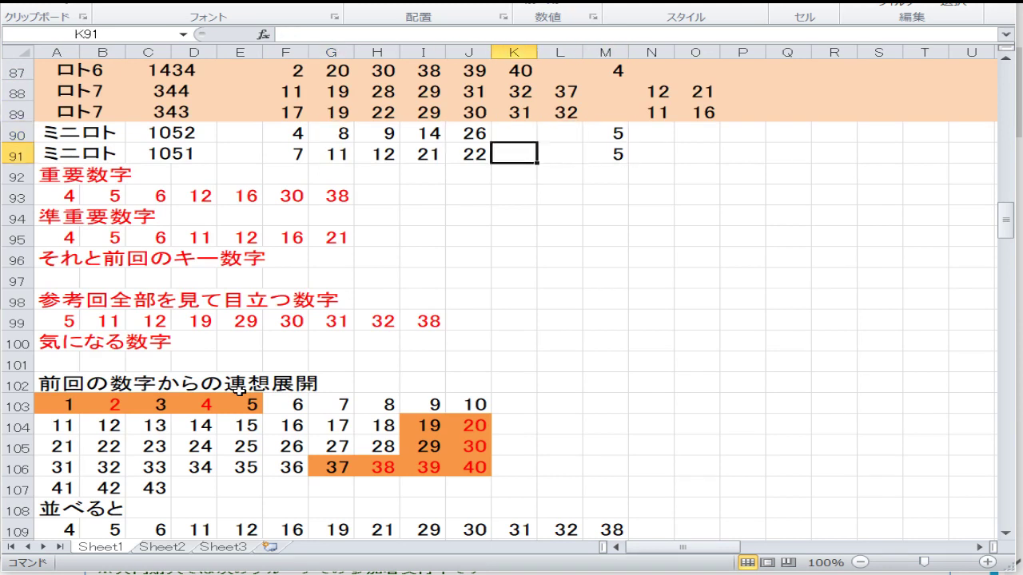
pyautogui.press('Left')
pyautogui.press('Left')
pyautogui.press('Left')
pyautogui.press('Left')
pyautogui.press('Left')
pyautogui.press('Up')
pyautogui.press('Right')
pyautogui.press('Right')
pyautogui.press('Right')
pyautogui.press('Right')
pyautogui.press('Right')
pyautogui.press('Right')
pyautogui.press('Down')
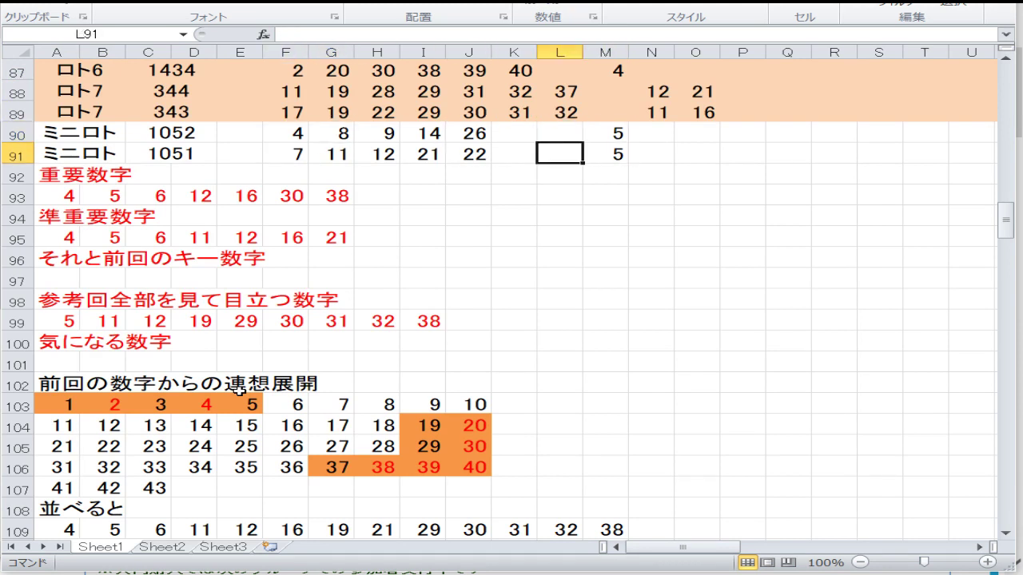
# Fill row 116 from A116 to F116 with the numbers 4, 5, 6, 11, 12 and 16
pyautogui.press('Down')
pyautogui.press('Down')
pyautogui.press('Down')
pyautogui.press('Down')
pyautogui.press('Down')
pyautogui.press('Down')
pyautogui.press('Down')
pyautogui.press('Down')
pyautogui.press('Down')
pyautogui.press('Down')
pyautogui.press('Down')
pyautogui.press('Down')
pyautogui.press('Down')
pyautogui.press('Down')
pyautogui.press('Down')
pyautogui.press('Down')
pyautogui.press('Down')
pyautogui.press('Down')
pyautogui.press('Down')
pyautogui.press('Down')
pyautogui.press('Down')
pyautogui.press('Down')
pyautogui.press('Down')
pyautogui.press('Down')
pyautogui.press('Down')
pyautogui.press('Down')
pyautogui.press('Down')
pyautogui.press('Down')
pyautogui.press('Down')
pyautogui.press('Down')
pyautogui.press('Down')
pyautogui.press('Down')
pyautogui.press('Down')
pyautogui.press('Down')
pyautogui.press('Up')
pyautogui.press('Up')
pyautogui.press('Up')
pyautogui.press('Up')
pyautogui.press('Up')
pyautogui.press('Up')
pyautogui.press('Up')
pyautogui.press('Up')
pyautogui.press('Up')
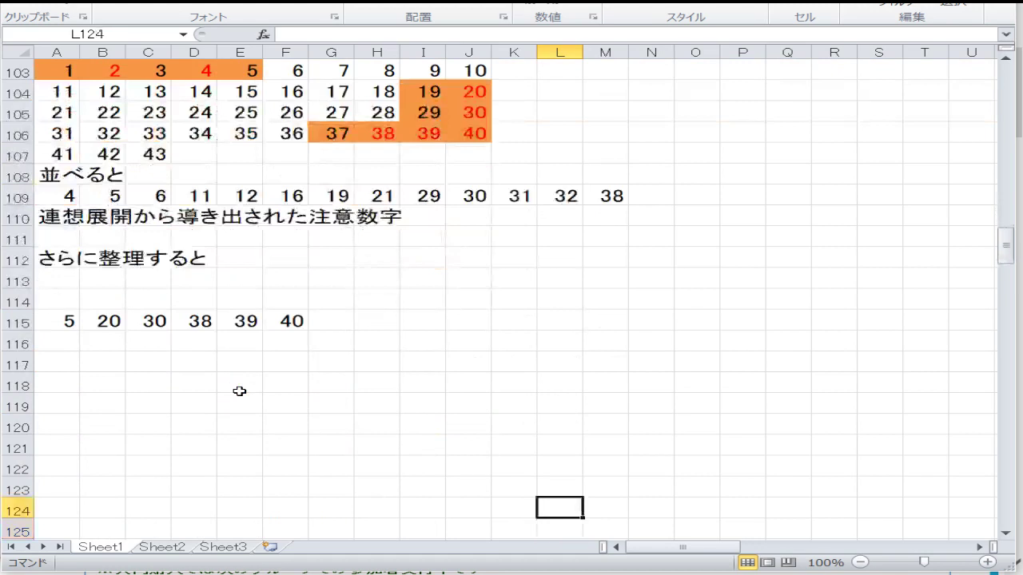
pyautogui.press('Left')
pyautogui.press('Left')
pyautogui.press('Left')
pyautogui.press('Left')
pyautogui.press('Left')
pyautogui.press('Left')
pyautogui.press('Left')
pyautogui.press('Left')
pyautogui.press('Left')
pyautogui.press('Left')
pyautogui.press('Left')
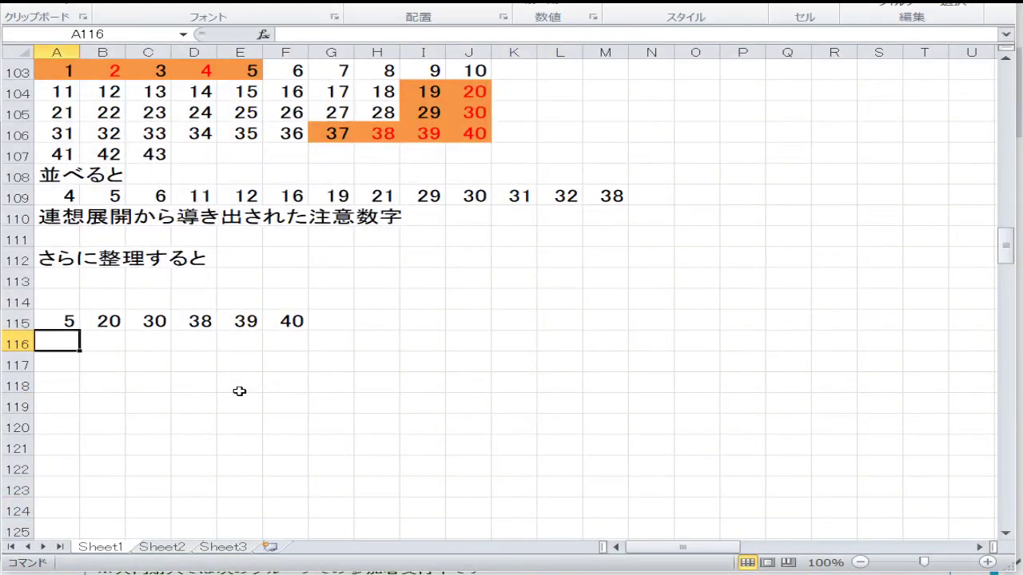
pyautogui.write('4')
pyautogui.press('Right')
pyautogui.write('5')
pyautogui.press('Right')
pyautogui.write('6')
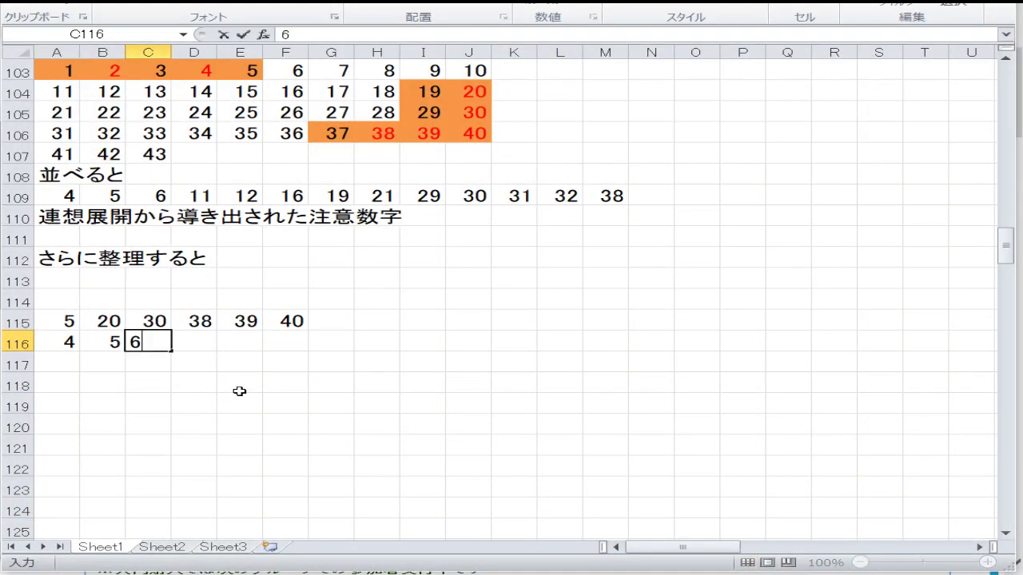
pyautogui.press('Right')
pyautogui.write('11')
pyautogui.press('Right')
pyautogui.write('1')
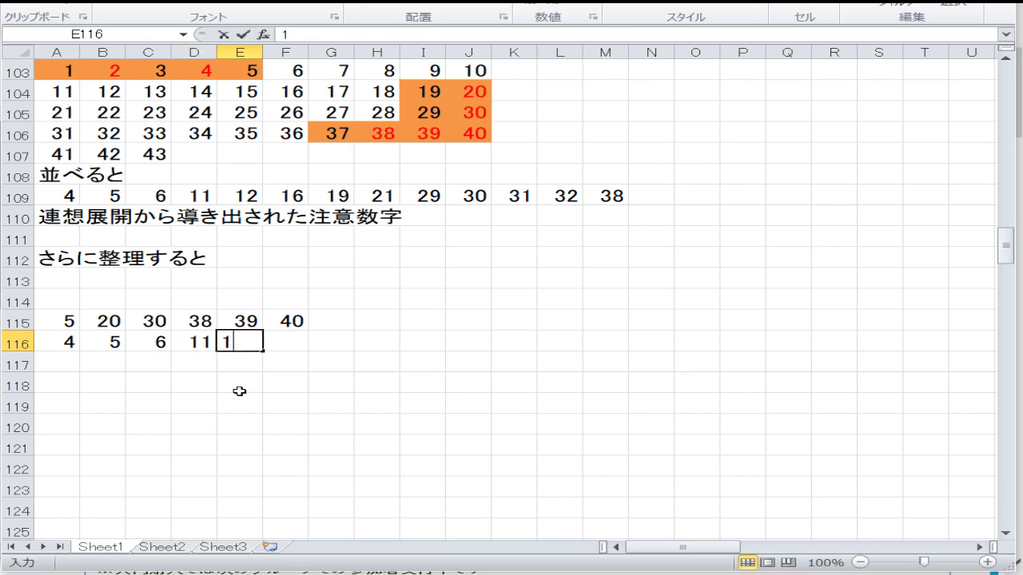
pyautogui.write('2')
pyautogui.press('Right')
pyautogui.write('16')
pyautogui.press('Return')
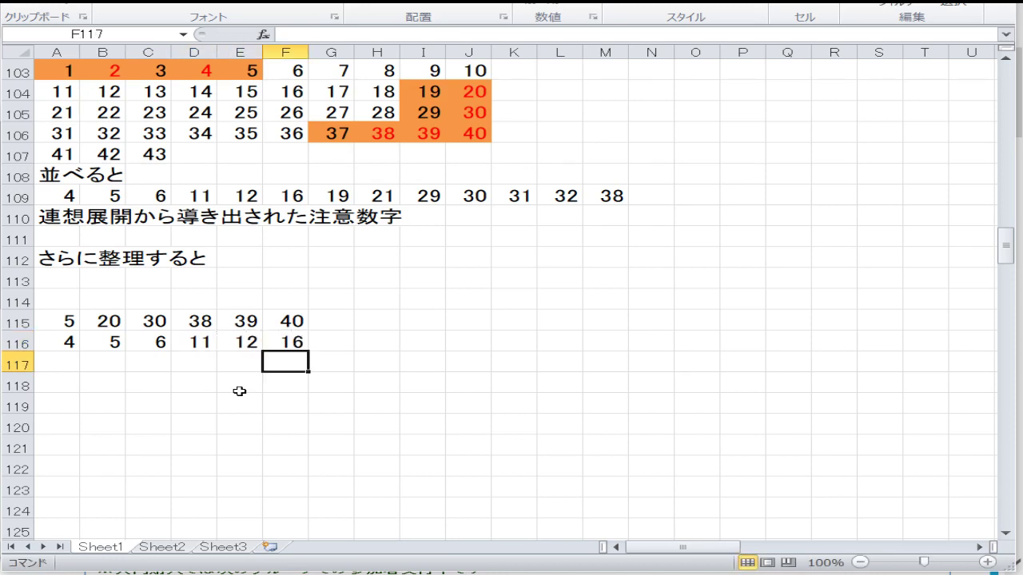
# List 38, 39, 43, 42 and 40 down column F in cells F117 to F121
pyautogui.write('38')
pyautogui.press('Return')
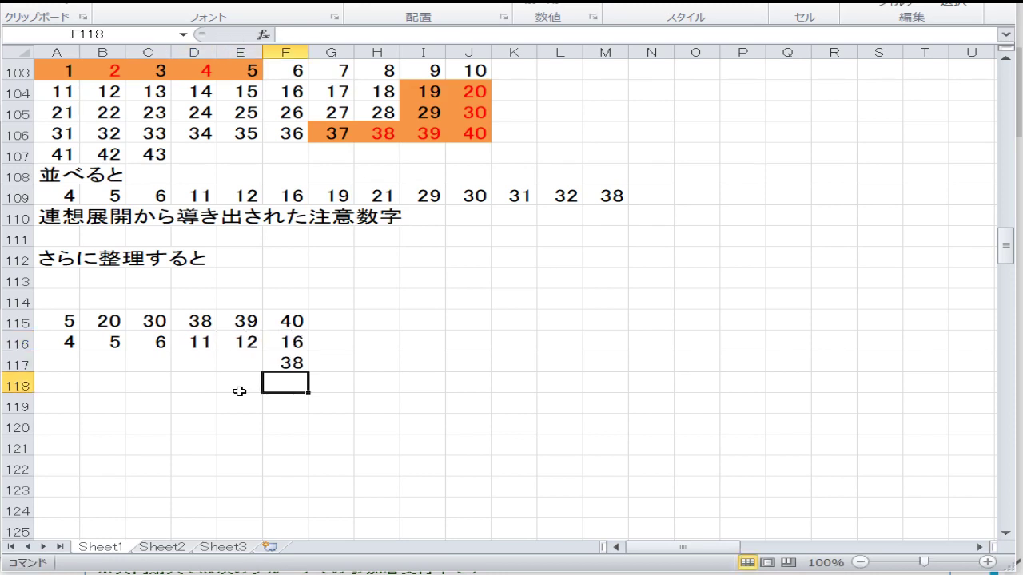
pyautogui.write('39')
pyautogui.press('Return')
pyautogui.write('43')
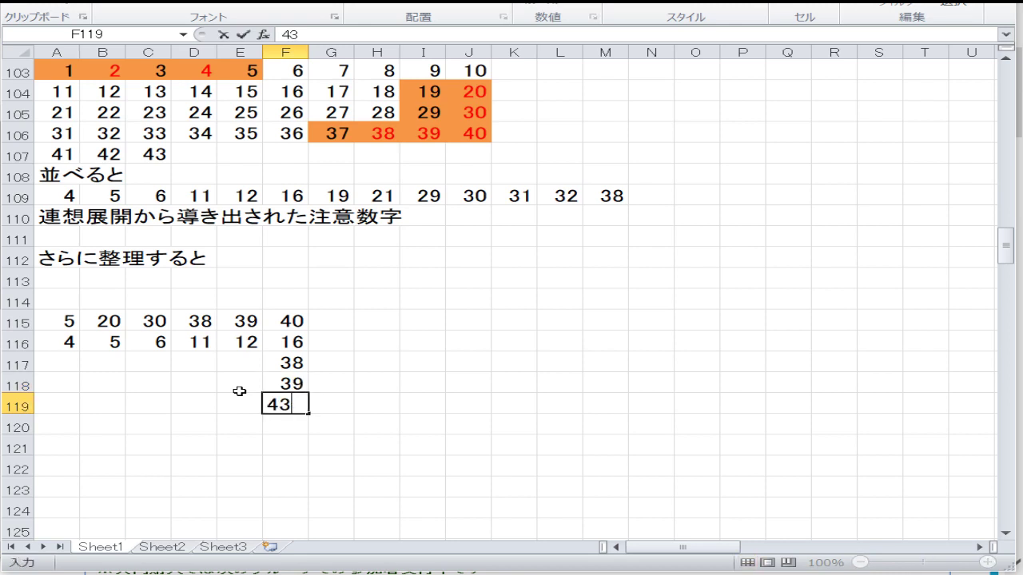
pyautogui.press('Return')
pyautogui.write('42')
pyautogui.press('Return')
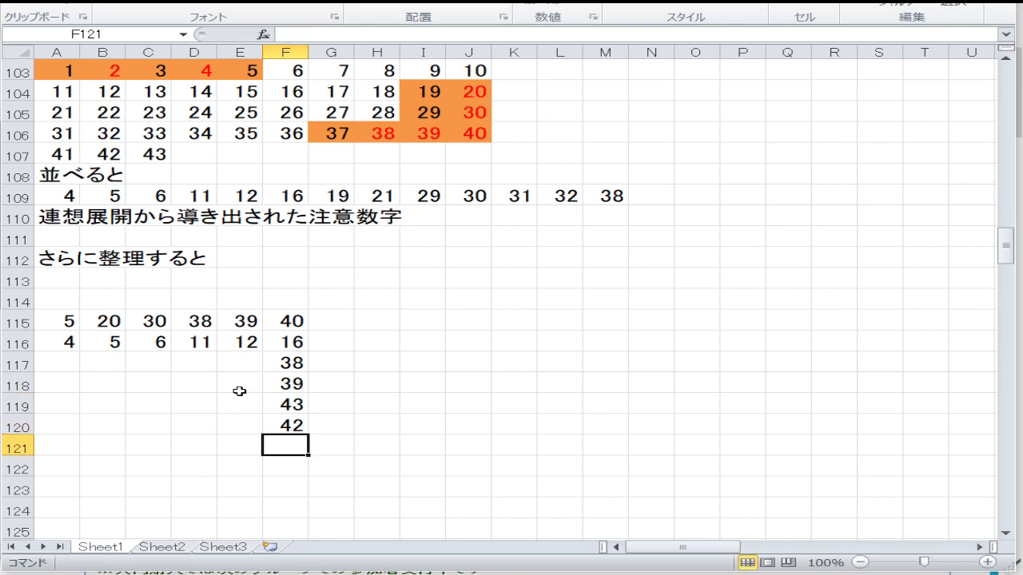
pyautogui.write('40')
pyautogui.press('Return')
# Continue the column F list with 38, 37, 36 and 35 in cells F122 to F125
pyautogui.write('38')
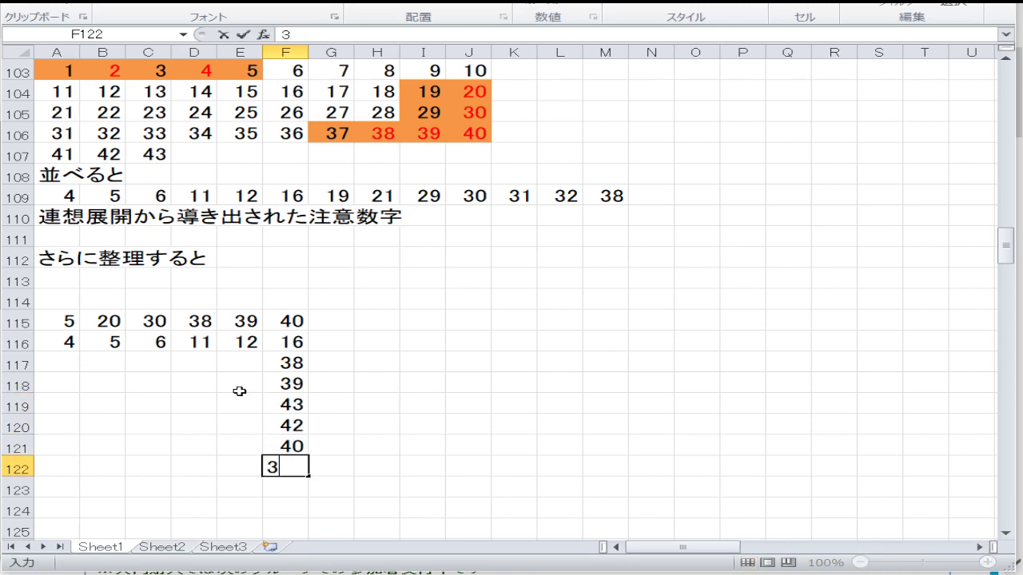
pyautogui.press('Return')
pyautogui.write('37')
pyautogui.press('Return')
pyautogui.write('36')
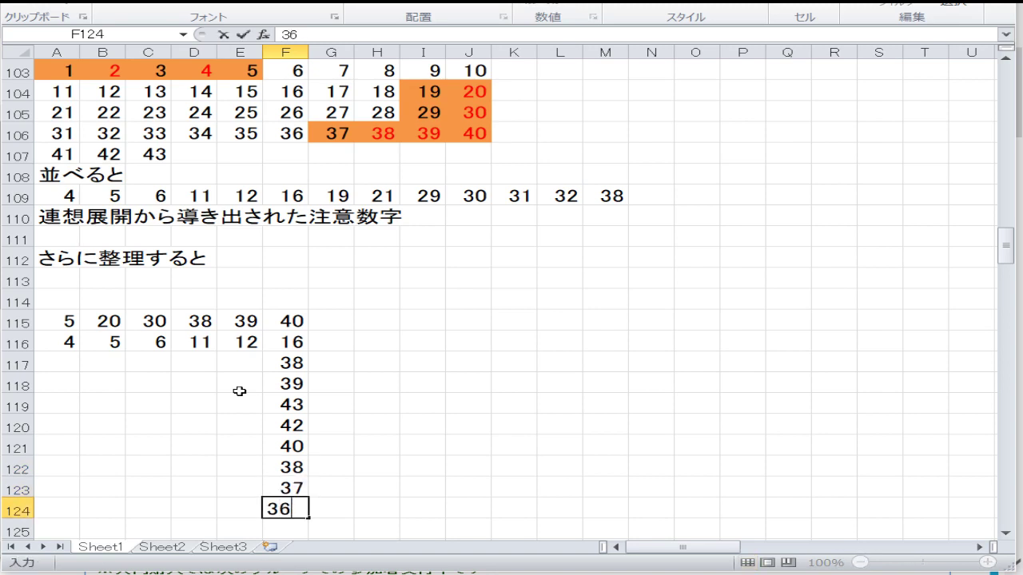
pyautogui.press('Return')
pyautogui.write('35')
pyautogui.press('Return')
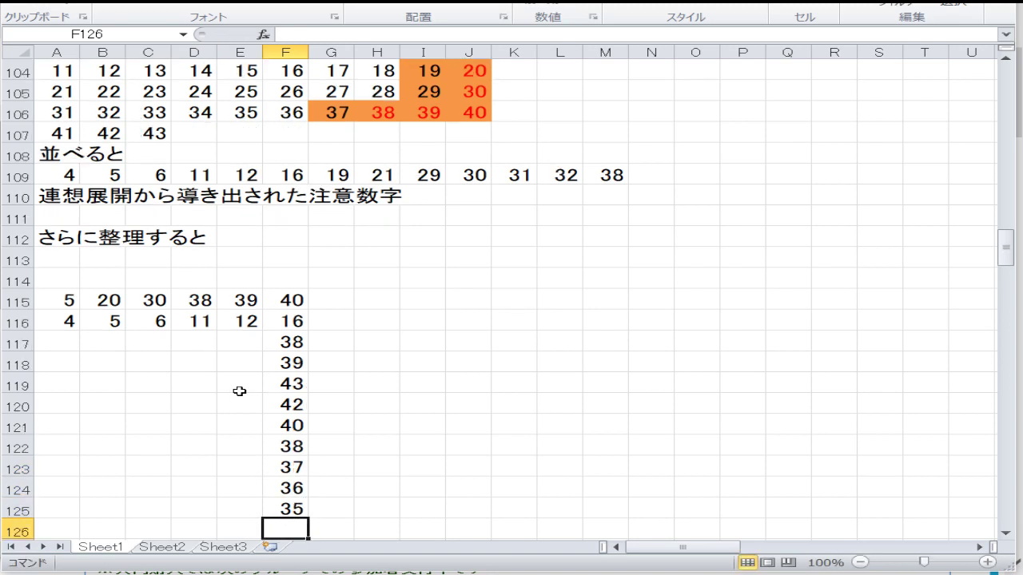
# Complete the column F list with 33, 31, 32 and 34 in cells F126 to F129
pyautogui.write('33')
pyautogui.press('Return')
pyautogui.write('31')
pyautogui.press('Return')
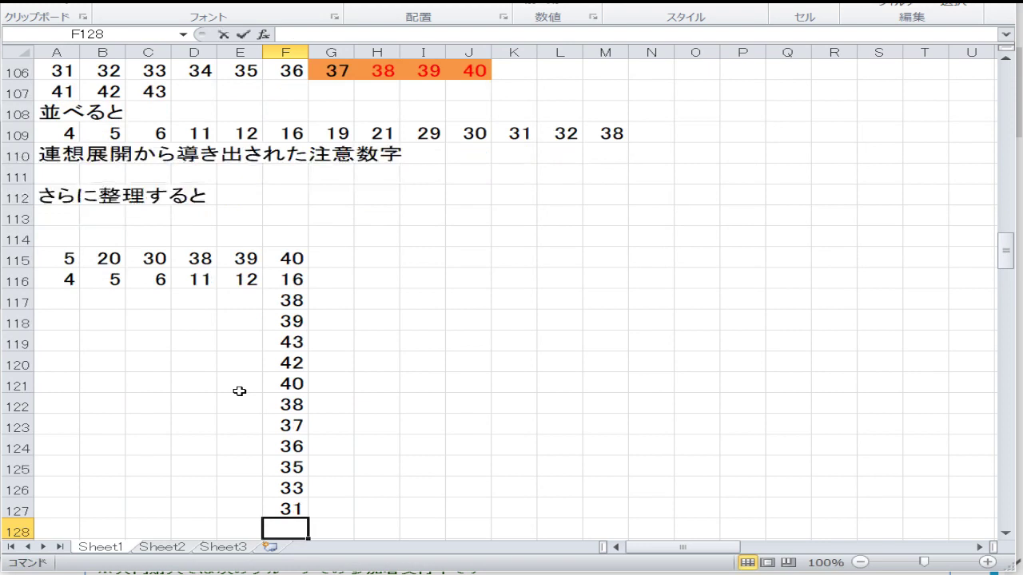
pyautogui.write('32')
pyautogui.press('Return')
pyautogui.write('34')
pyautogui.press('Return')
# Start the column of first numbers by entering 5 in each of cells A117 to A119
pyautogui.press('Left')
pyautogui.press('Left')
pyautogui.press('Left')
pyautogui.press('Left')
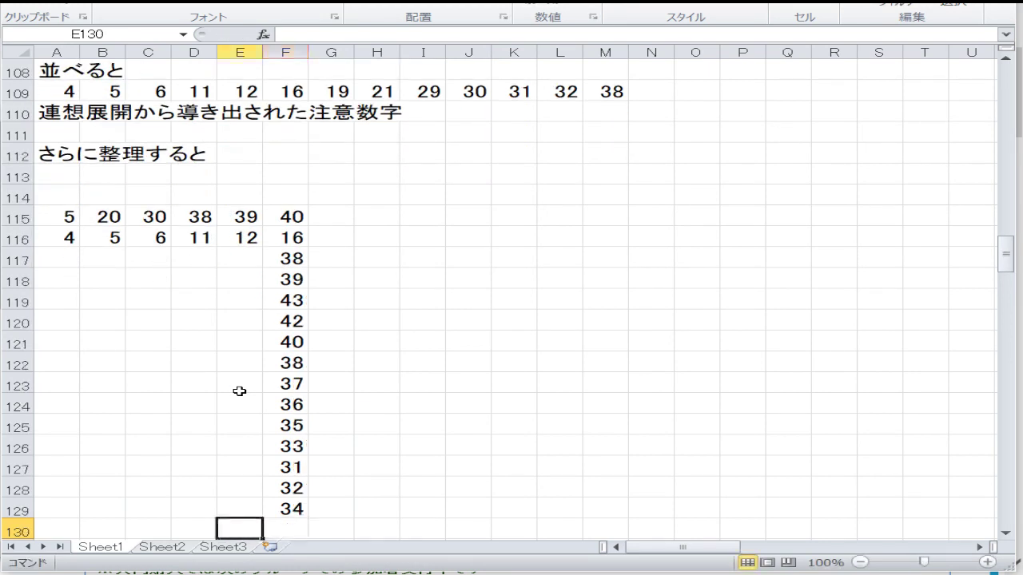
pyautogui.press('Up')
pyautogui.press('Up')
pyautogui.press('Up')
pyautogui.press('Up')
pyautogui.press('Up')
pyautogui.press('Up')
pyautogui.press('Up')
pyautogui.press('Up')
pyautogui.press('Up')
pyautogui.press('Up')
pyautogui.press('Up')
pyautogui.press('Up')
pyautogui.press('Up')
pyautogui.press('Up')
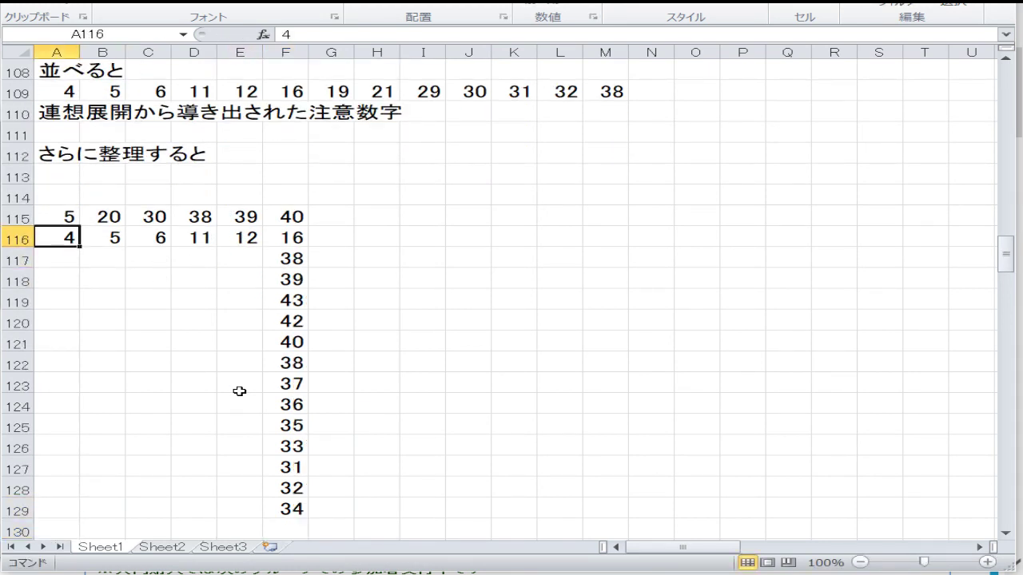
pyautogui.press('Down')
pyautogui.write('5')
pyautogui.press('Return')
pyautogui.write('5')
pyautogui.press('Return')
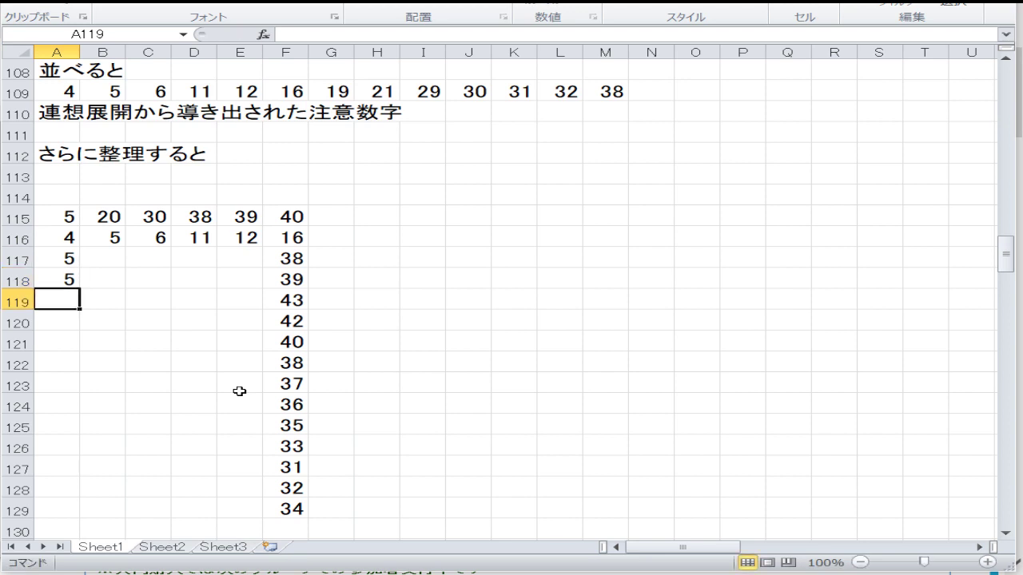
pyautogui.write('5')
pyautogui.press('Return')
# Enter 4 in each of cells A120, A121 and A122
pyautogui.write('4')
pyautogui.press('Return')
pyautogui.write('4')
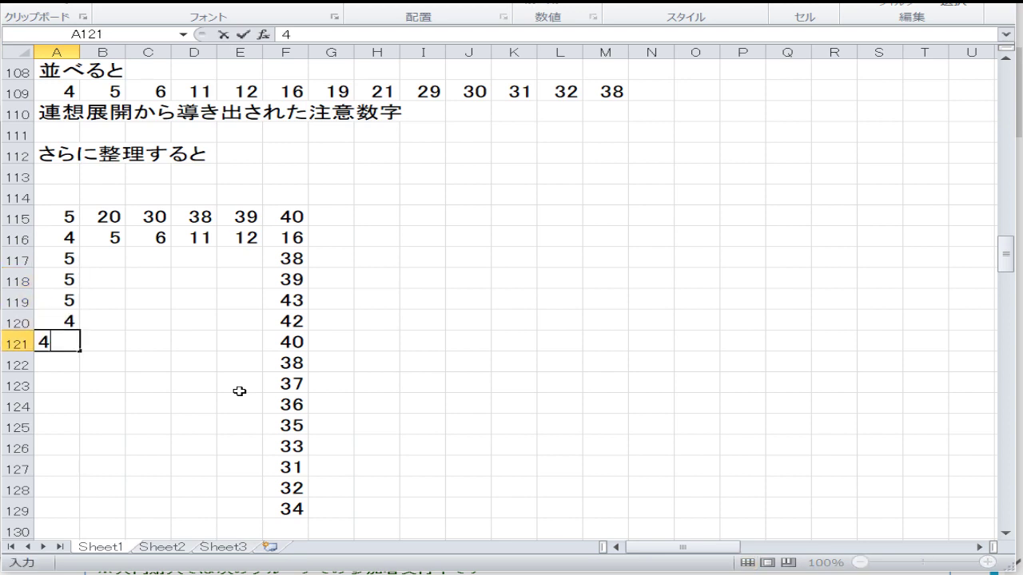
pyautogui.press('Return')
pyautogui.write('4')
pyautogui.press('Return')
# Enter 1 in each of cells A123 to A125 and 2 in cells A126 and A127
pyautogui.write('1')
pyautogui.press('Return')
pyautogui.write('1')
pyautogui.press('Return')
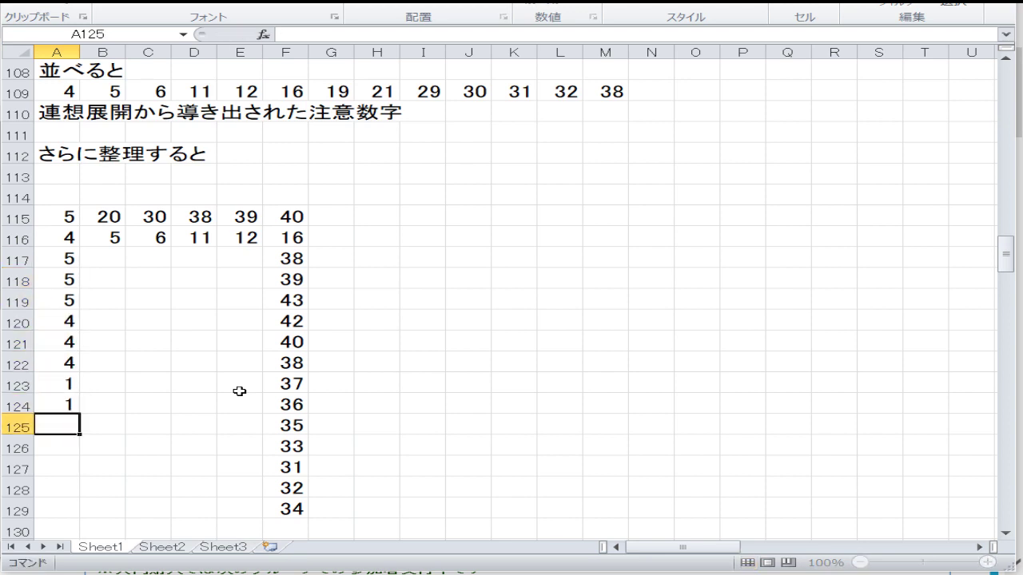
pyautogui.write('1')
pyautogui.press('Return')
pyautogui.write('2')
pyautogui.press('Return')
pyautogui.write('2')
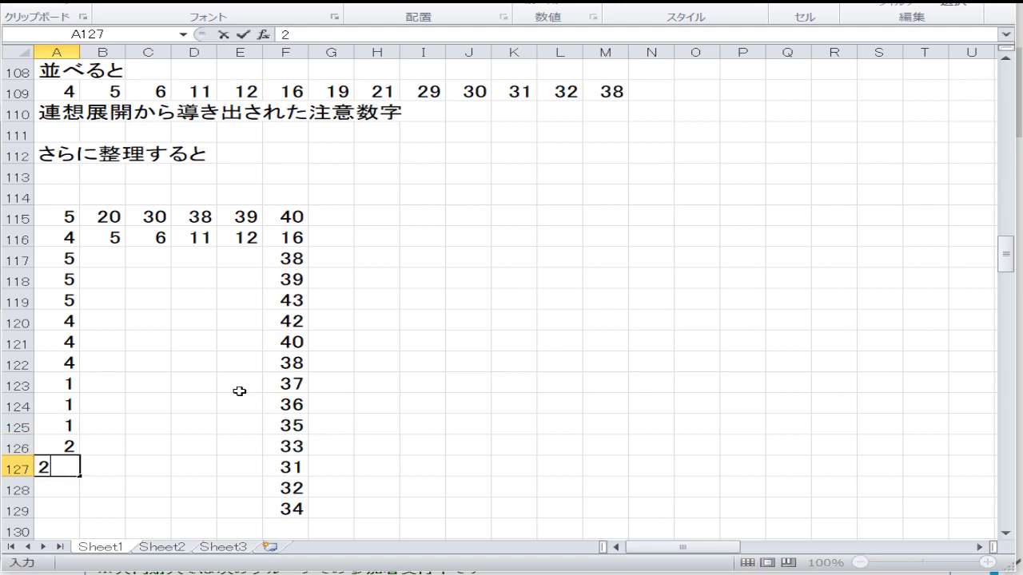
pyautogui.press('Return')
# Change the first number of row 125, in cell A125, to 3
pyautogui.press('Return')
pyautogui.press('Up')
pyautogui.press('Up')
pyautogui.press('Up')
pyautogui.press('Up')
pyautogui.write('3')
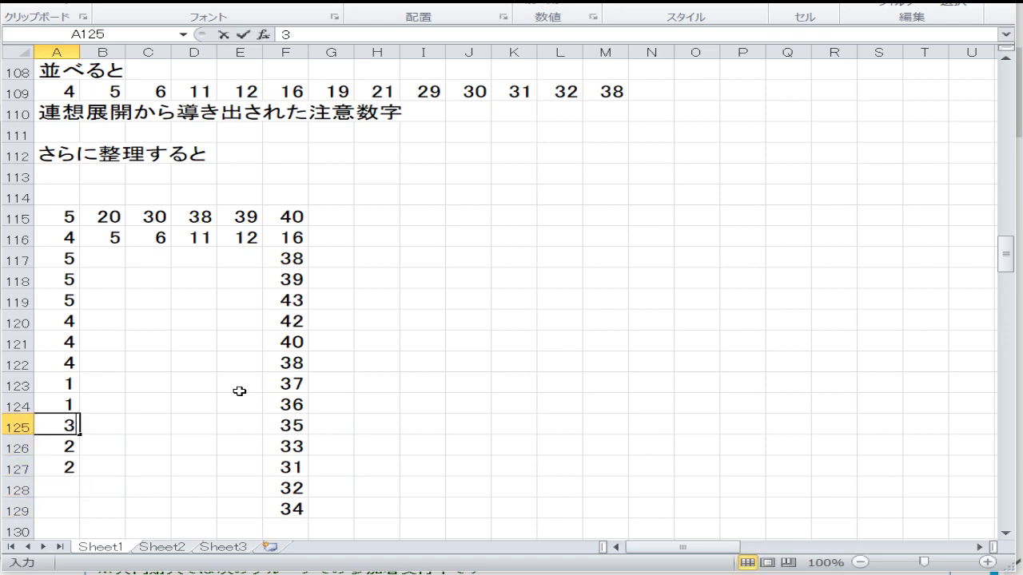
pyautogui.press('Return')
# Enter 3 in A128 and 6 in A129 to finish the column A numbers, and return to A117
pyautogui.press('Down')
pyautogui.press('Down')
pyautogui.write('3')
pyautogui.press('Return')
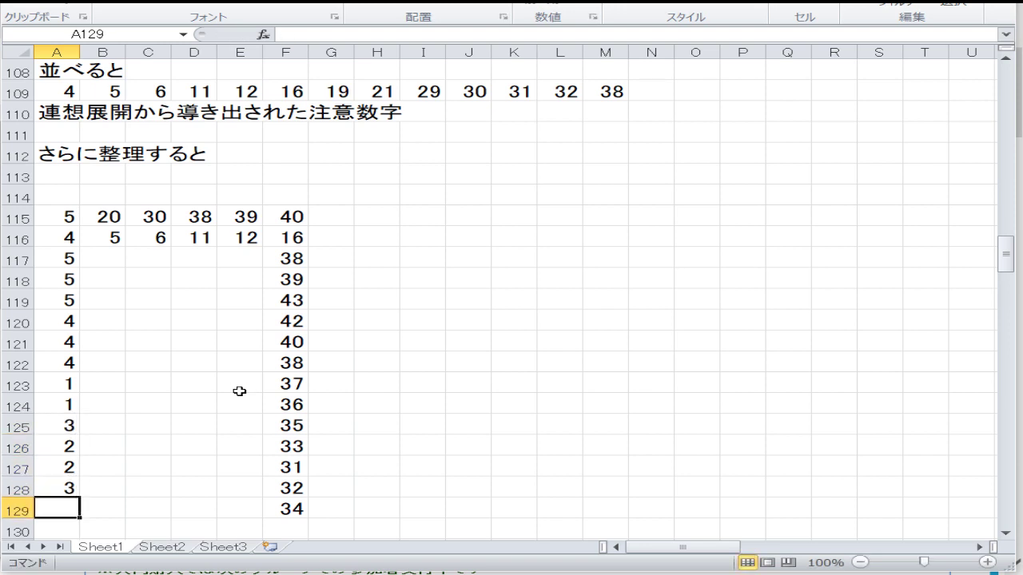
pyautogui.write('6')
pyautogui.press('Return')
pyautogui.press('Up')
pyautogui.press('Up')
pyautogui.press('Up')
pyautogui.press('Up')
pyautogui.press('Up')
pyautogui.press('Up')
pyautogui.press('Up')
pyautogui.press('Up')
pyautogui.press('Up')
pyautogui.press('Up')
pyautogui.press('Up')
pyautogui.press('Up')
pyautogui.press('Up')
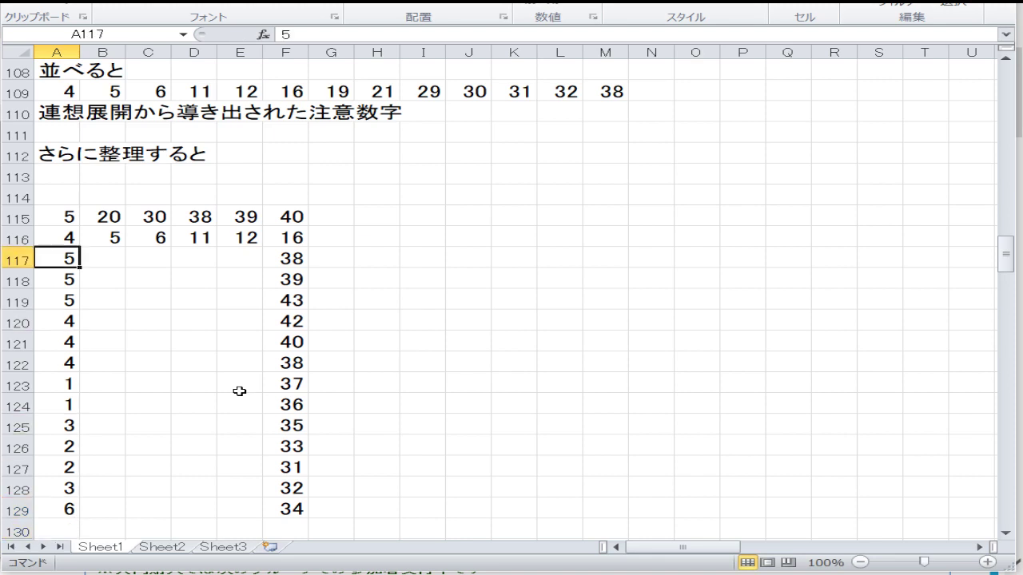
# Enter 9 as the second number of rows 117 and 120, in cells B117 and B120
pyautogui.press('Right')
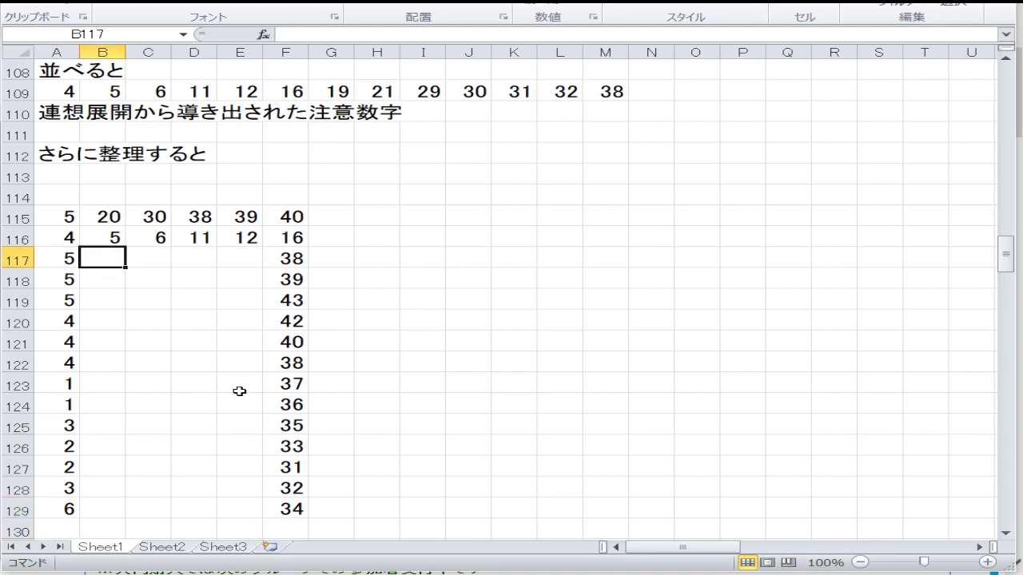
pyautogui.write('9')
pyautogui.press('Return')
pyautogui.press('Return')
pyautogui.press('Return')
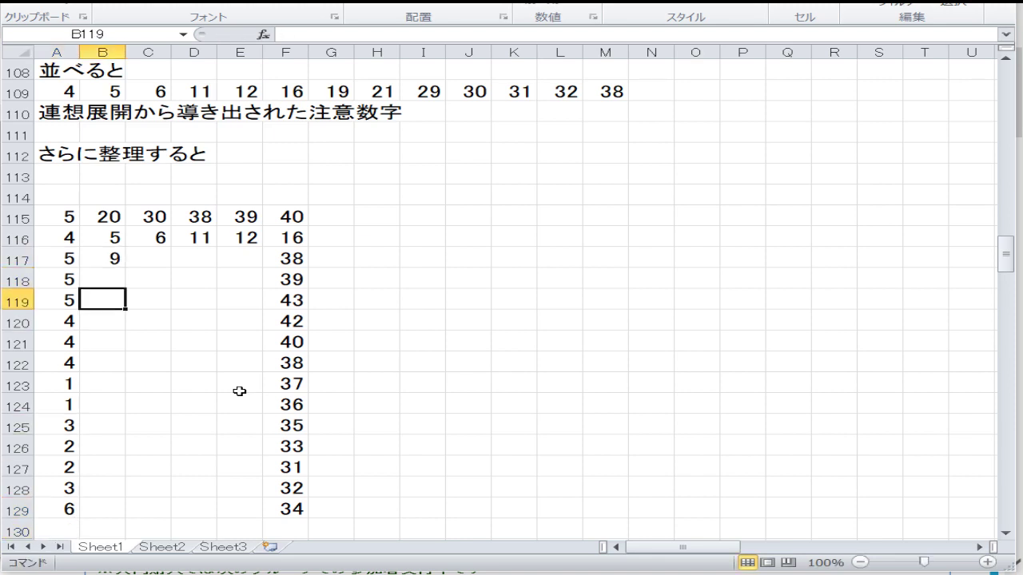
pyautogui.write('9')
pyautogui.press('Return')
pyautogui.press('Return')
pyautogui.press('Return')
# Enter 9 as the second number in each of cells B123, B125 and B126
pyautogui.write('9')
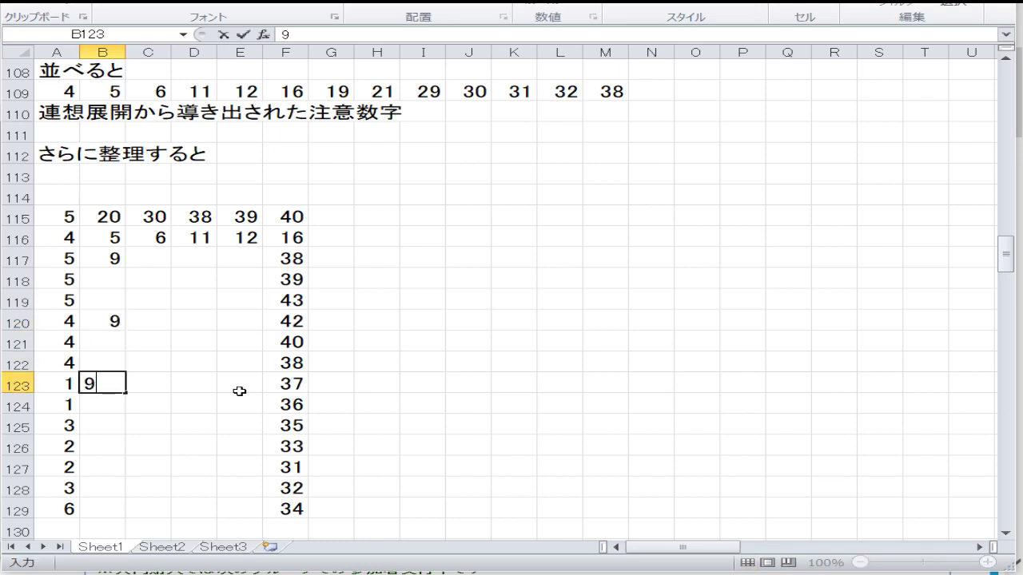
pyautogui.press('Return')
pyautogui.press('Return')
pyautogui.write('9')
pyautogui.press('Return')
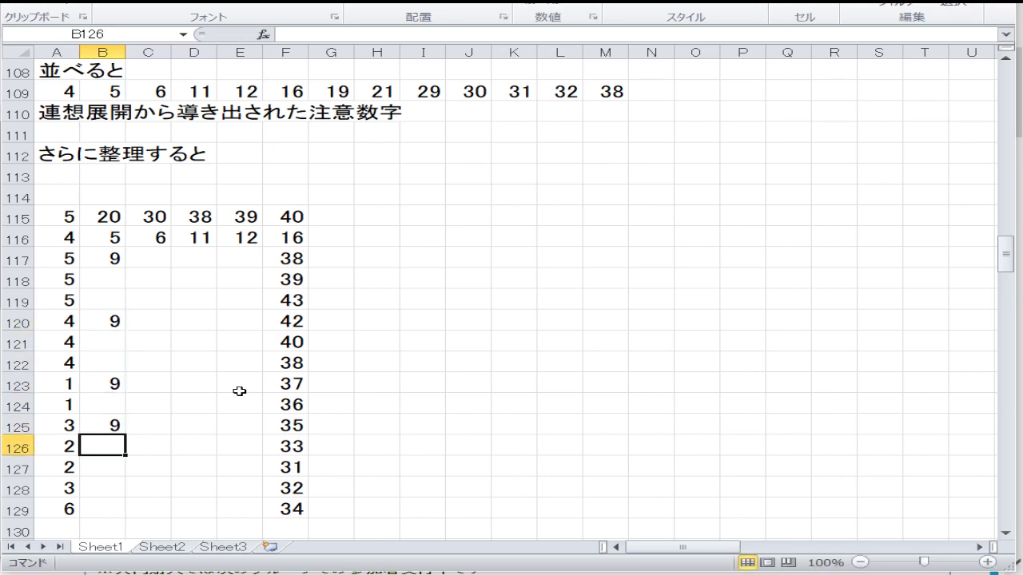
pyautogui.write('9')
pyautogui.press('Return')
# Enter 8, 7 and 8 in cells B127, B128 and B129
pyautogui.write('8')
pyautogui.press('Return')
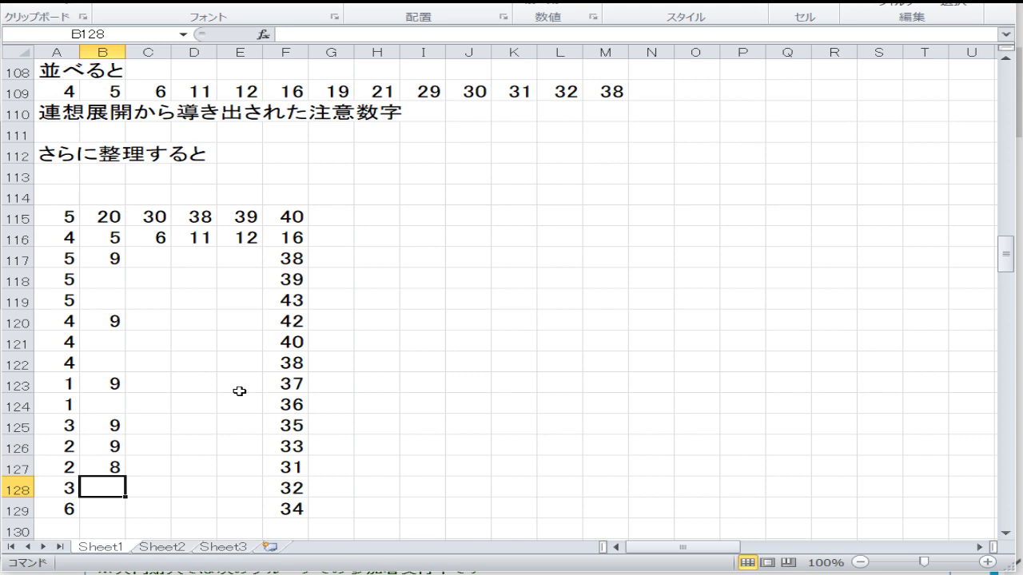
pyautogui.write('7')
pyautogui.press('Return')
pyautogui.write('8')
pyautogui.press('Up')
# Fill the gaps in column B with 11 in B124, 13 in B122 and 12 in B121
pyautogui.press('Up')
pyautogui.press('Up')
pyautogui.press('Up')
pyautogui.press('Up')
pyautogui.write('11')
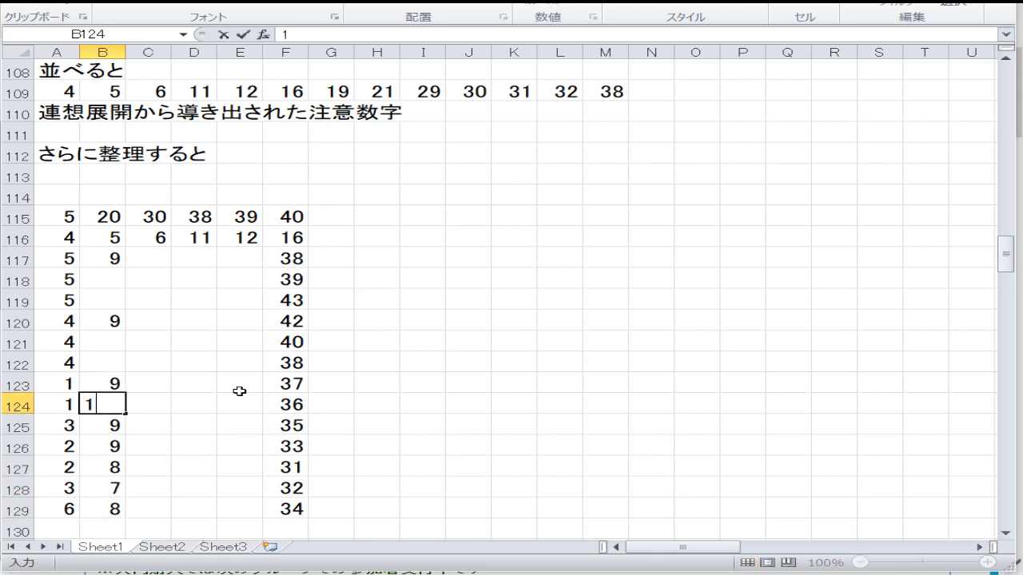
pyautogui.press('Up')
pyautogui.press('Up')
pyautogui.write('13')
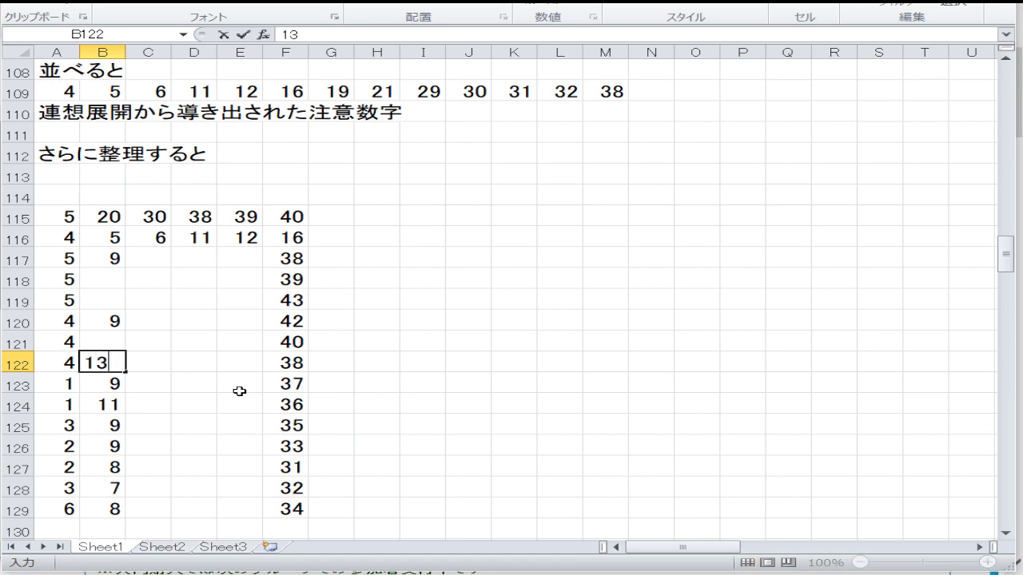
pyautogui.press('Up')
pyautogui.write('12')
pyautogui.press('Up')
# Enter 14 in B119 and 16 in B118 to complete the column B numbers
pyautogui.press('Up')
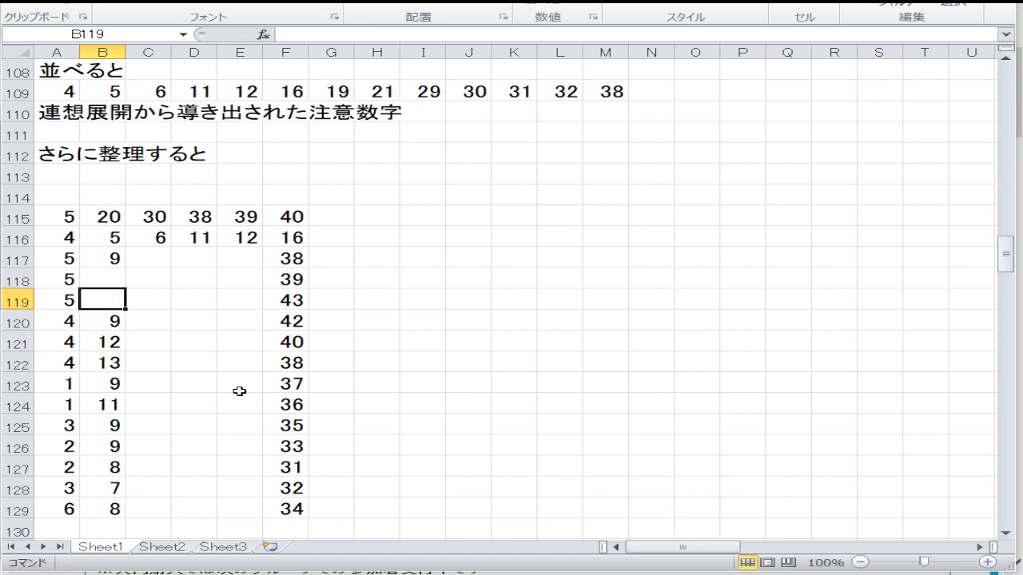
pyautogui.write('14')
pyautogui.press('Up')
pyautogui.write('16')
pyautogui.press('Up')
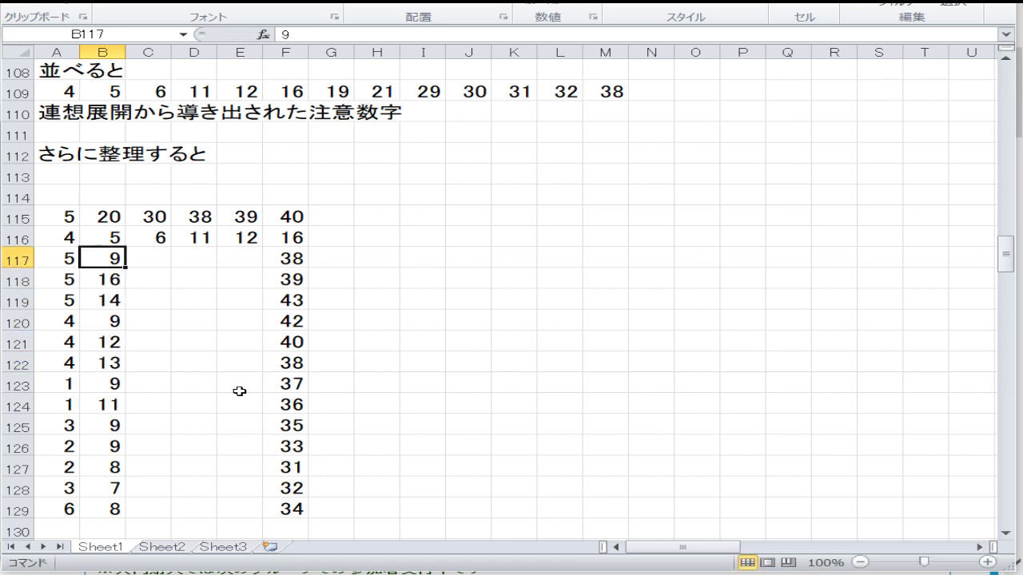
# Enter 32, 31 and 30 as the fifth numbers in cells E117, E118 and E119
pyautogui.press('Right')
pyautogui.press('Right')
pyautogui.press('Right')
pyautogui.press('Right')
pyautogui.press('Left')
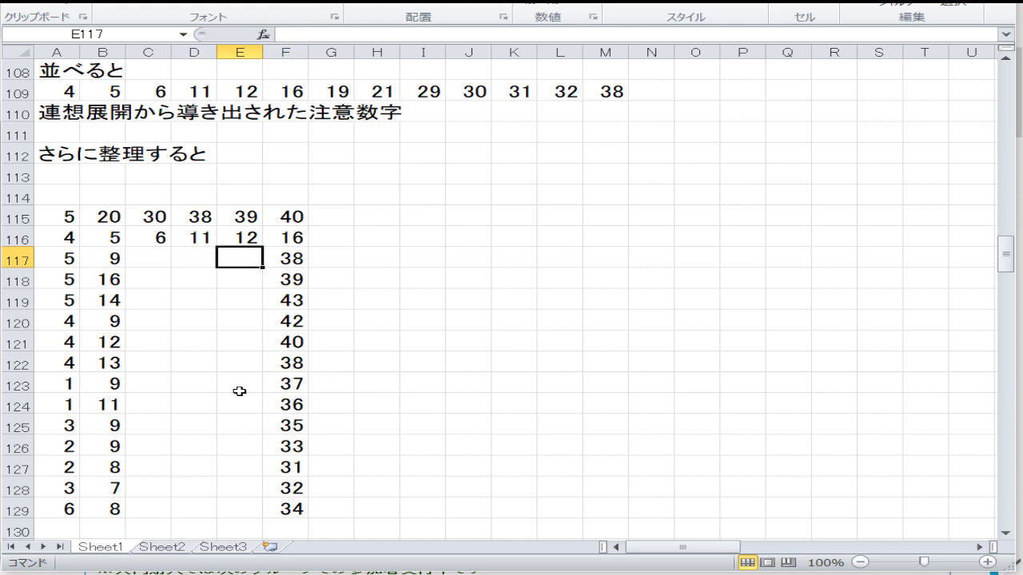
pyautogui.write('32')
pyautogui.press('Down')
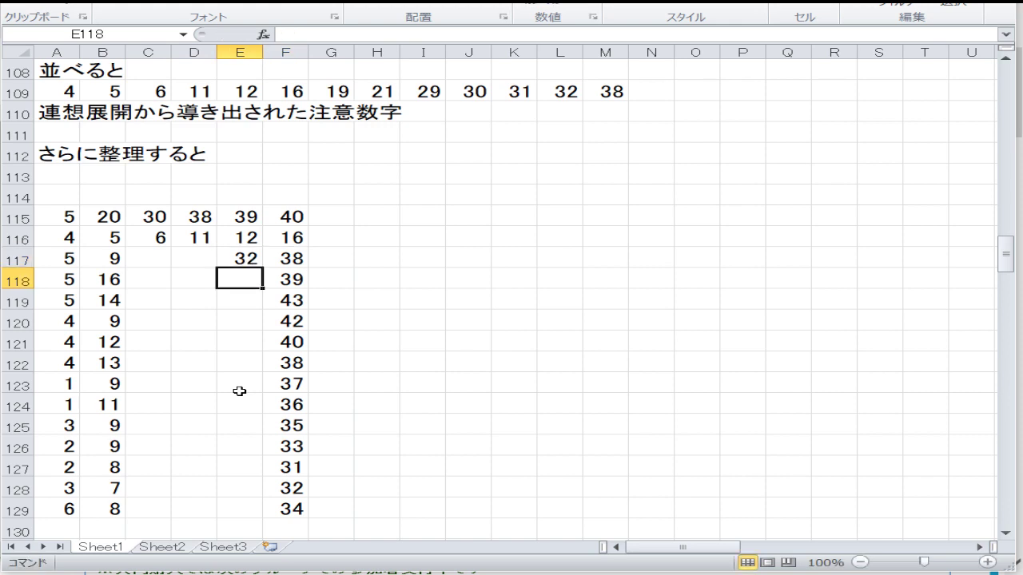
pyautogui.write('31')
pyautogui.press('Down')
pyautogui.write('30')
pyautogui.press('Down')
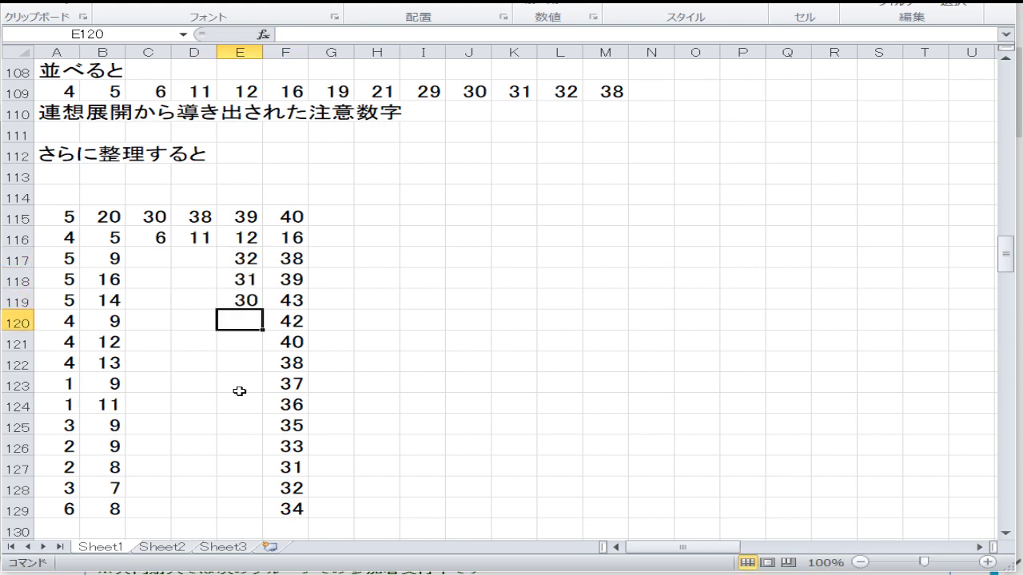
# Enter 33, 35, 31 and 30 in cells E120 to E123
pyautogui.write('33')
pyautogui.press('Down')
pyautogui.write('35')
pyautogui.press('Down')
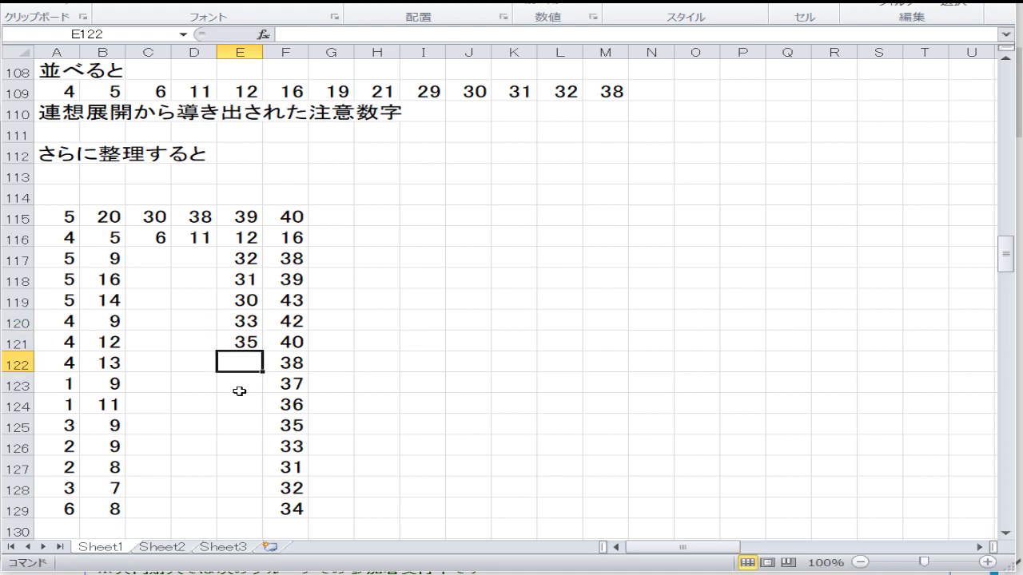
pyautogui.write('31')
pyautogui.press('Down')
pyautogui.write('30')
pyautogui.press('Down')
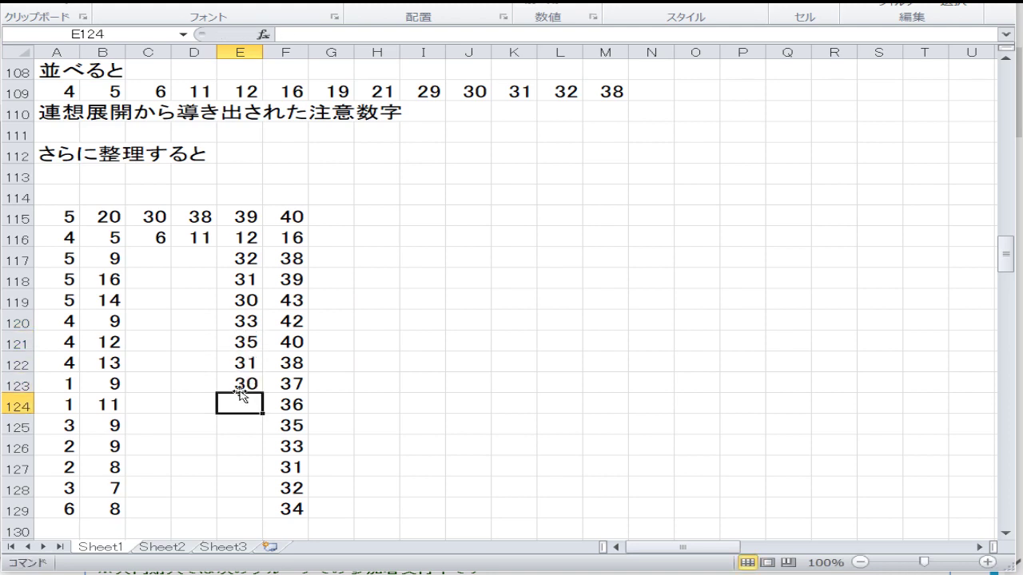
# Enter 29, 31 and 30 in cells E124, E125 and E126
pyautogui.write('29')
pyautogui.press('Down')
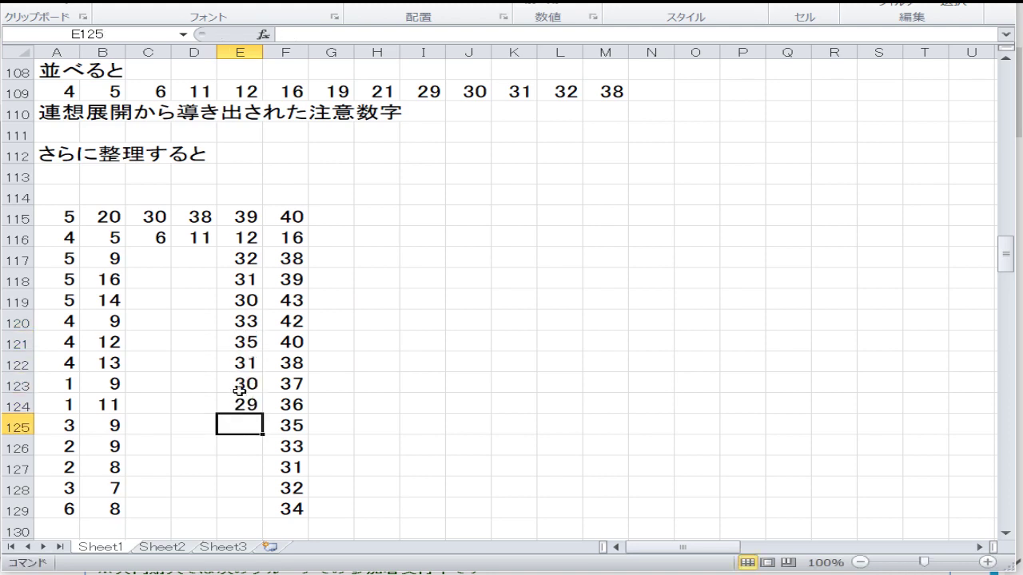
pyautogui.write('31')
pyautogui.press('Down')
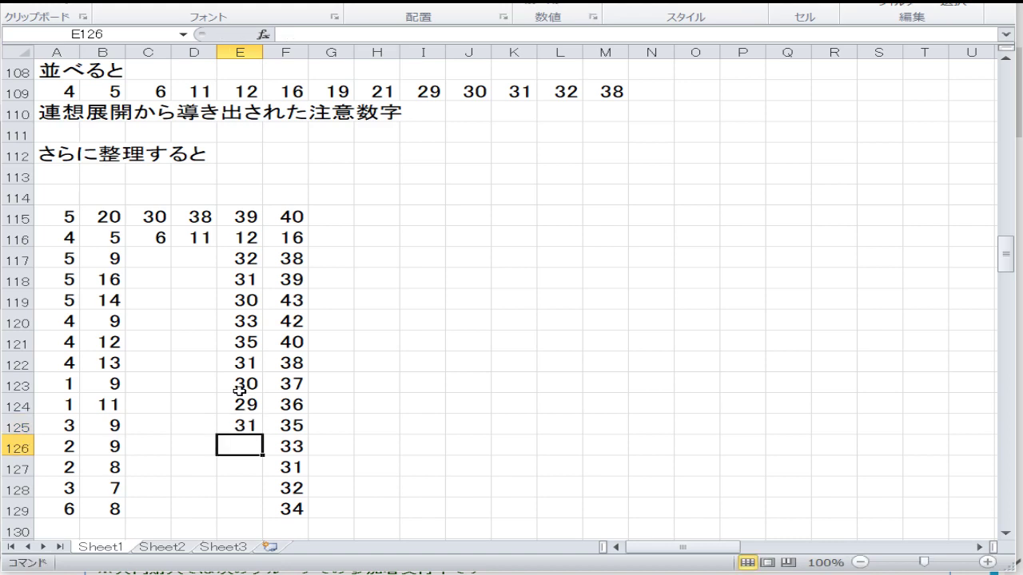
pyautogui.write('30')
pyautogui.press('Down')
# Enter 28, 27 and 26 in cells E127 to E129 to complete the column E numbers
pyautogui.write('28')
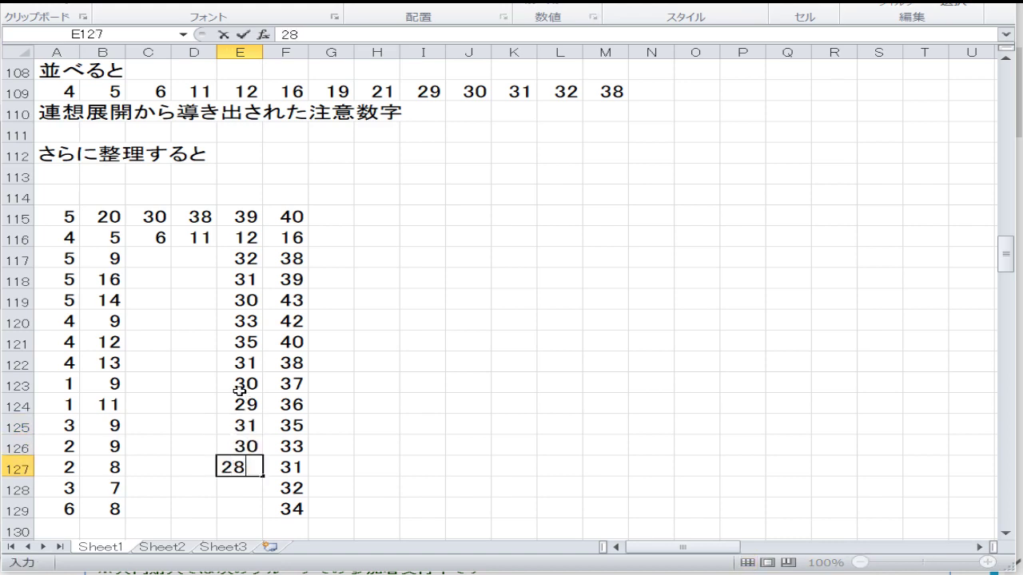
pyautogui.press('Down')
pyautogui.write('27')
pyautogui.press('Down')
pyautogui.write('26')
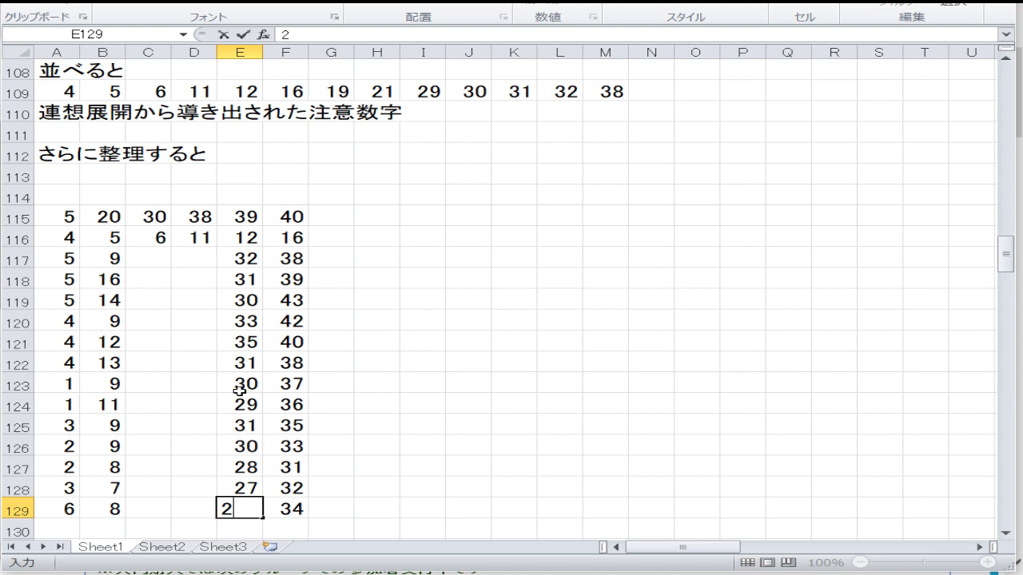
pyautogui.press('Down')
# Return to row 117 and complete it with 16 in C117 and 19 in D117
pyautogui.press('Up')
pyautogui.press('Up')
pyautogui.press('Up')
pyautogui.press('Up')
pyautogui.press('Up')
pyautogui.press('Up')
pyautogui.press('Up')
pyautogui.press('Up')
pyautogui.press('Up')
pyautogui.press('Up')
pyautogui.press('Up')
pyautogui.press('Up')
pyautogui.press('Up')
pyautogui.press('Left')
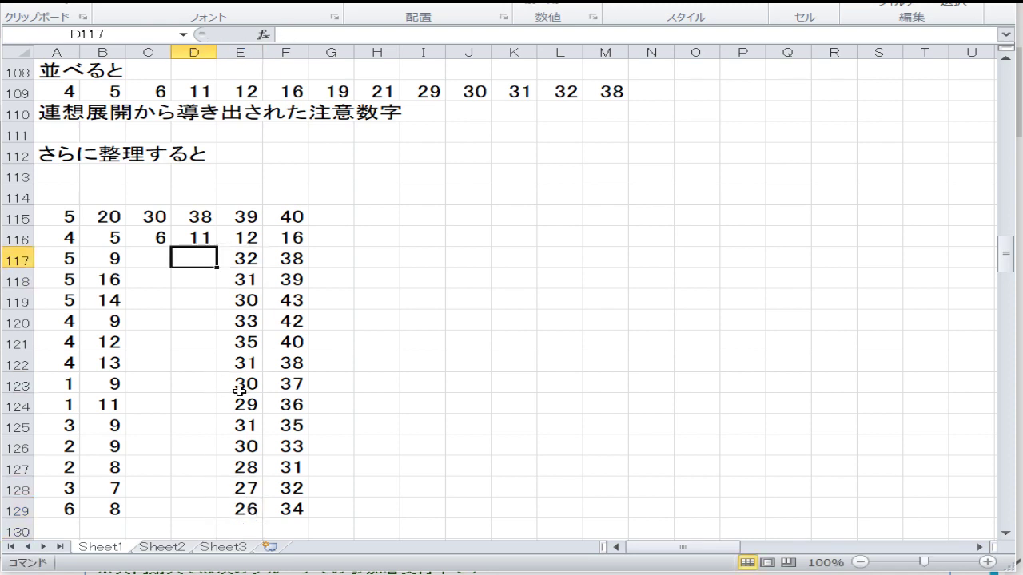
pyautogui.press('Left')
pyautogui.write('16')
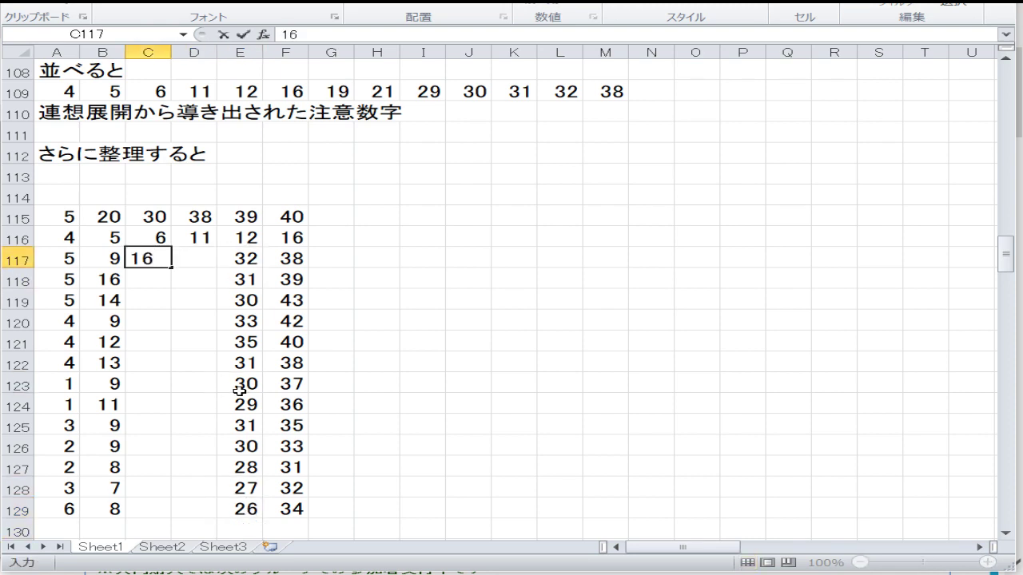
pyautogui.press('Right')
pyautogui.write('19')
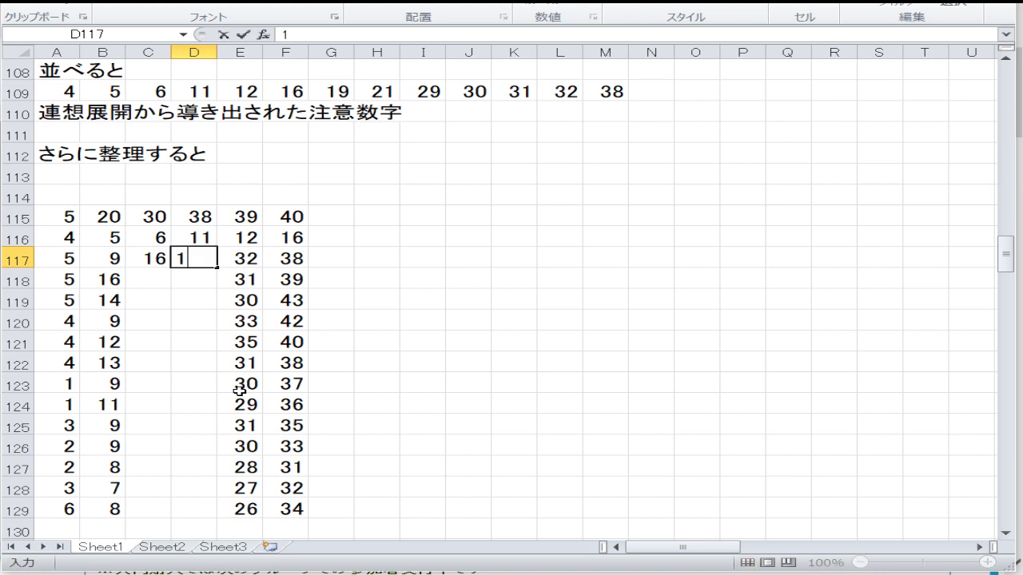
pyautogui.press('Down')
# Complete row 118 with 21 in D118 and 20 in C118
pyautogui.write('21')
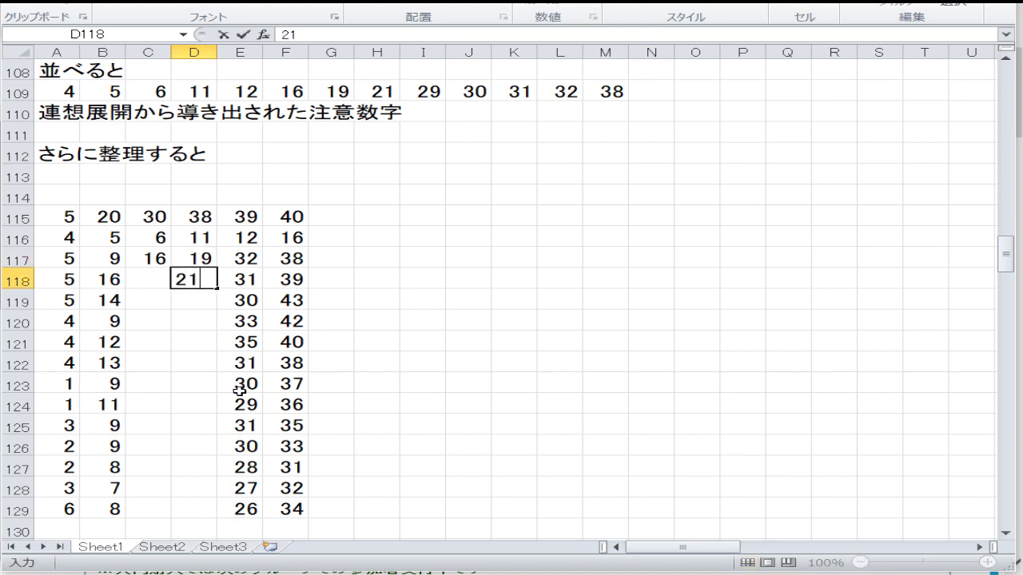
pyautogui.press('Left')
pyautogui.write('20')
pyautogui.press('Return')
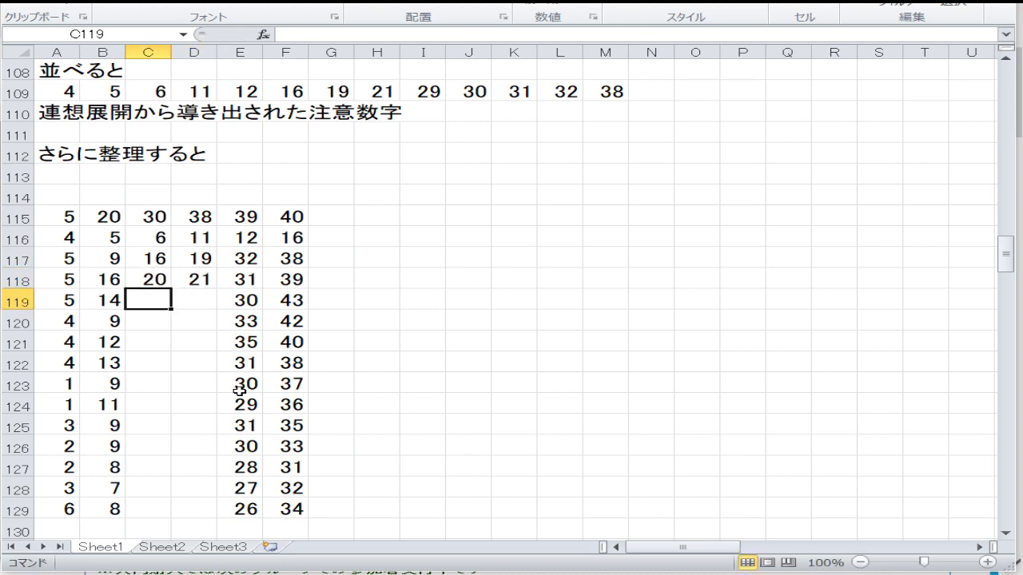
# Enter 20 in C119 and 21 in D119 as the middle numbers of row 119
pyautogui.write('20')
pyautogui.press('Right')
pyautogui.write('21')
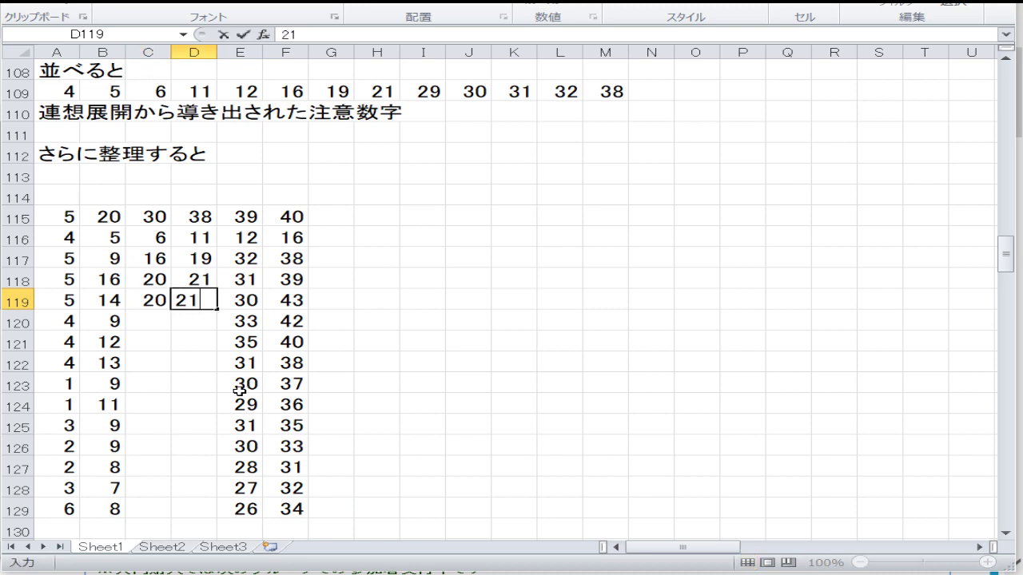
pyautogui.press('Left')
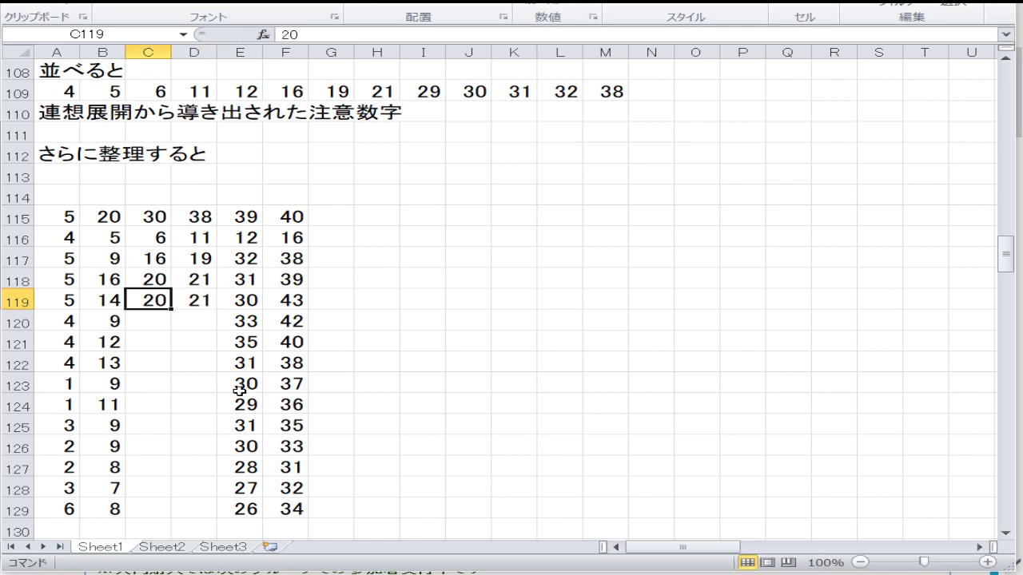
# Change the middle numbers of row 119 to 24 in C119 and 25 in D119
pyautogui.write('23')
pyautogui.press('BackSpace')
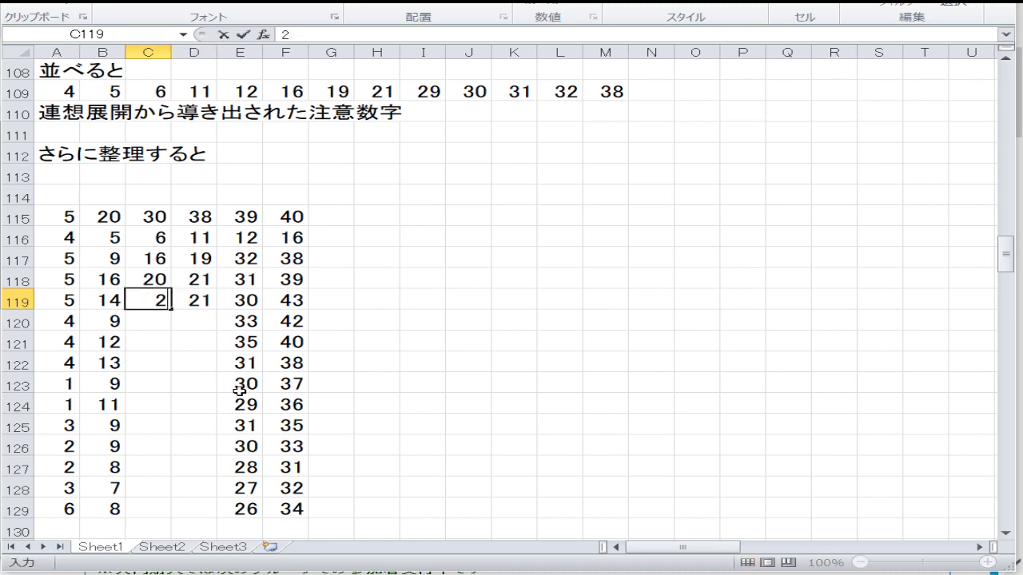
pyautogui.write('4')
pyautogui.press('Right')
pyautogui.write('25')
pyautogui.press('Return')
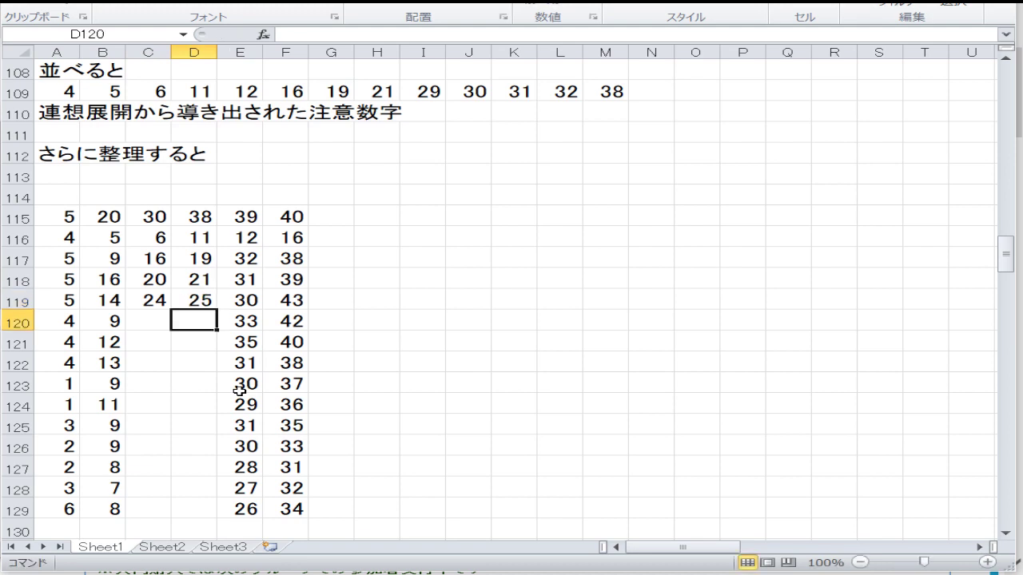
# Complete row 120 with 19 in C120 and 29 in D120
pyautogui.press('Left')
pyautogui.write('19')
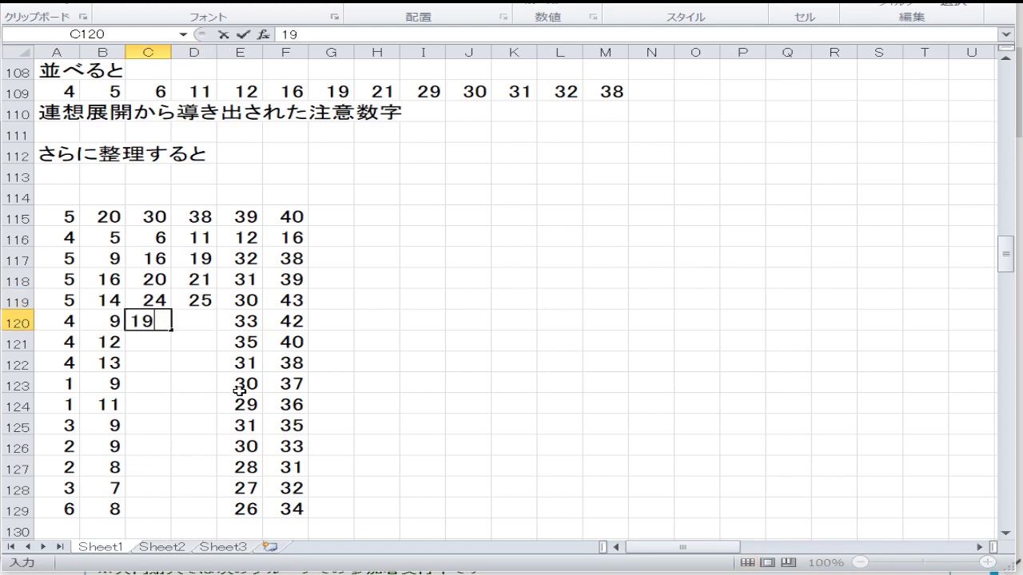
pyautogui.press('Right')
pyautogui.write('29')
pyautogui.press('Return')
# Enter 28, 27 and 26 as the fourth numbers in cells D121, D122 and D123
pyautogui.press('Left')
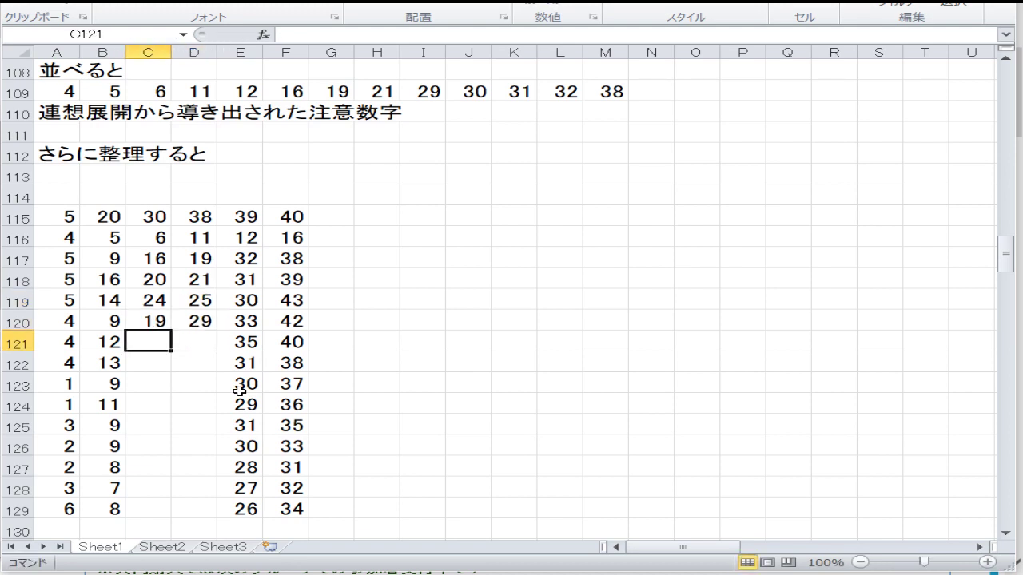
pyautogui.press('Right')
pyautogui.write('2')
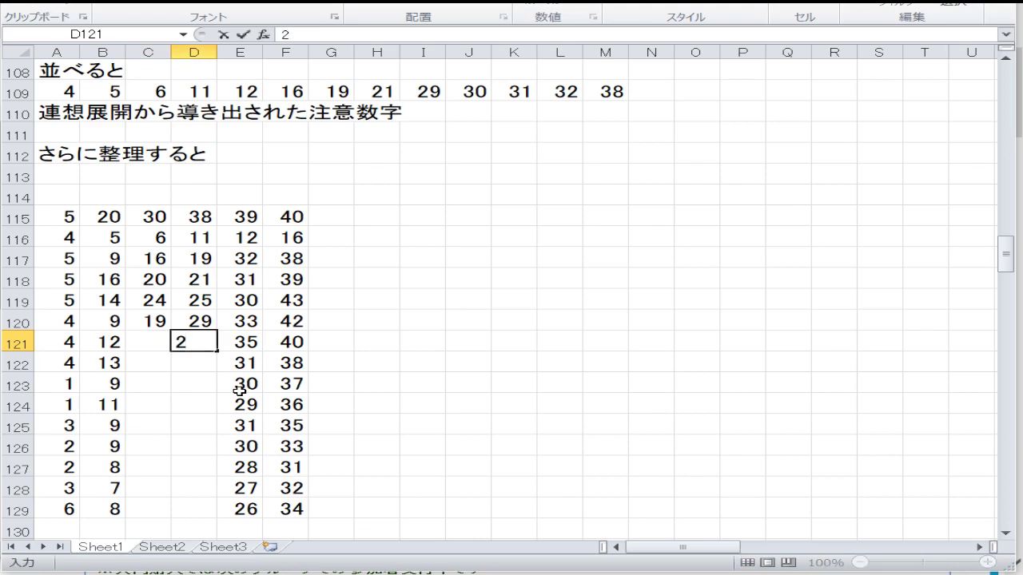
pyautogui.write('8')
pyautogui.press('Return')
pyautogui.write('27')
pyautogui.press('Return')
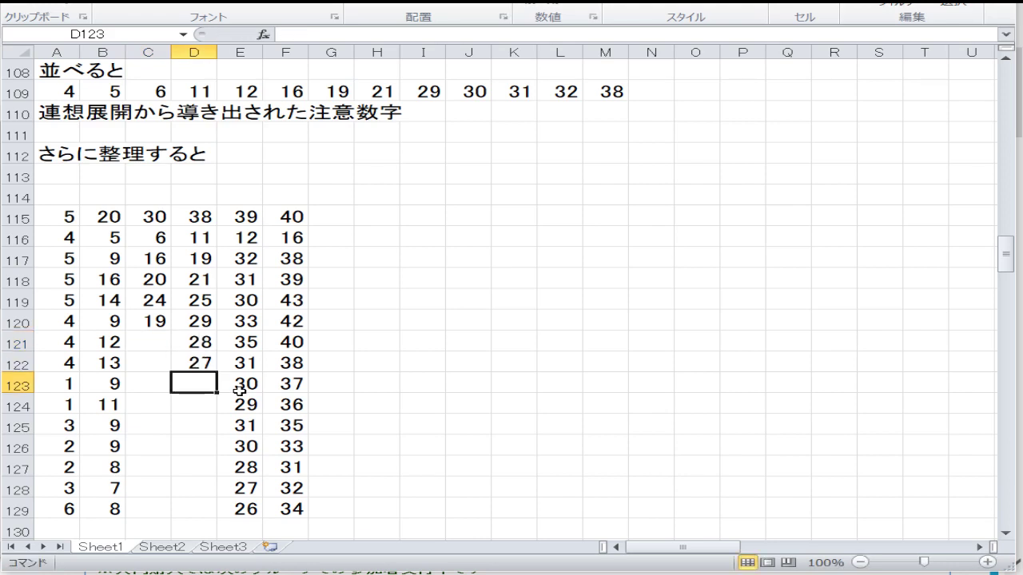
pyautogui.write('26')
pyautogui.press('Return')
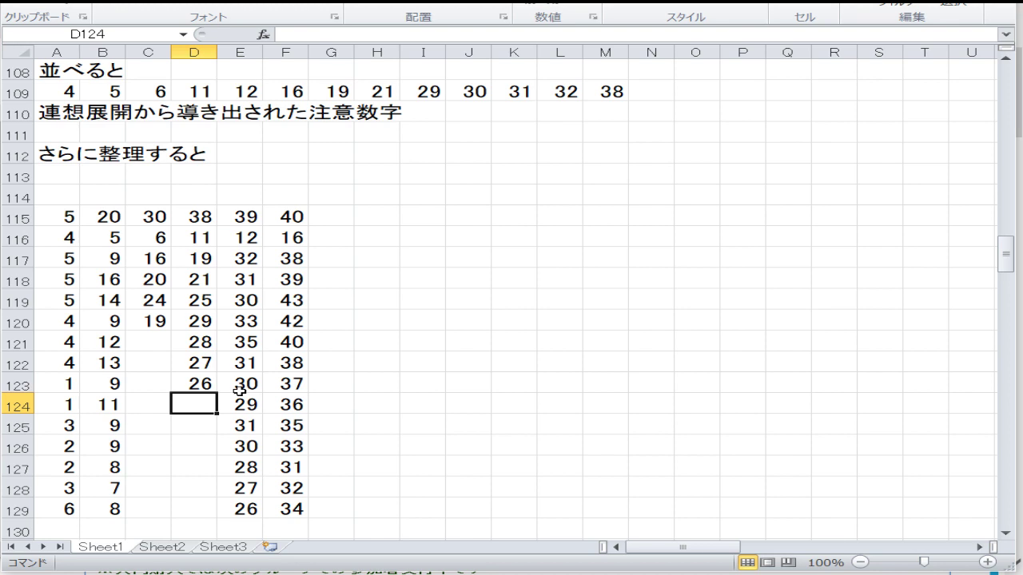
# Enter 25, 26 and 27 as the fourth numbers in cells D124, D125 and D126
pyautogui.write('25')
pyautogui.press('Return')
pyautogui.write('2')
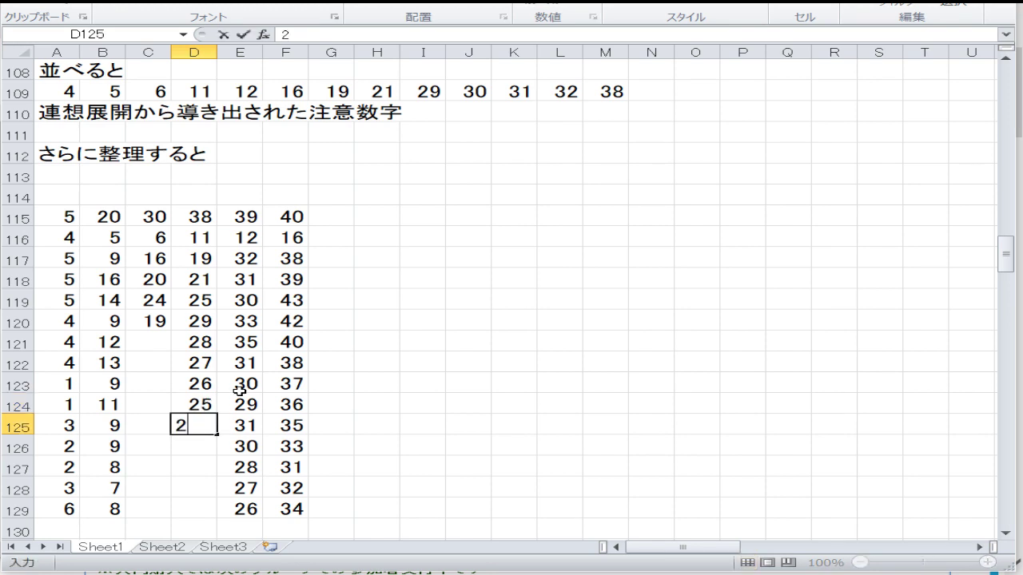
pyautogui.write('6')
pyautogui.press('Return')
pyautogui.write('27')
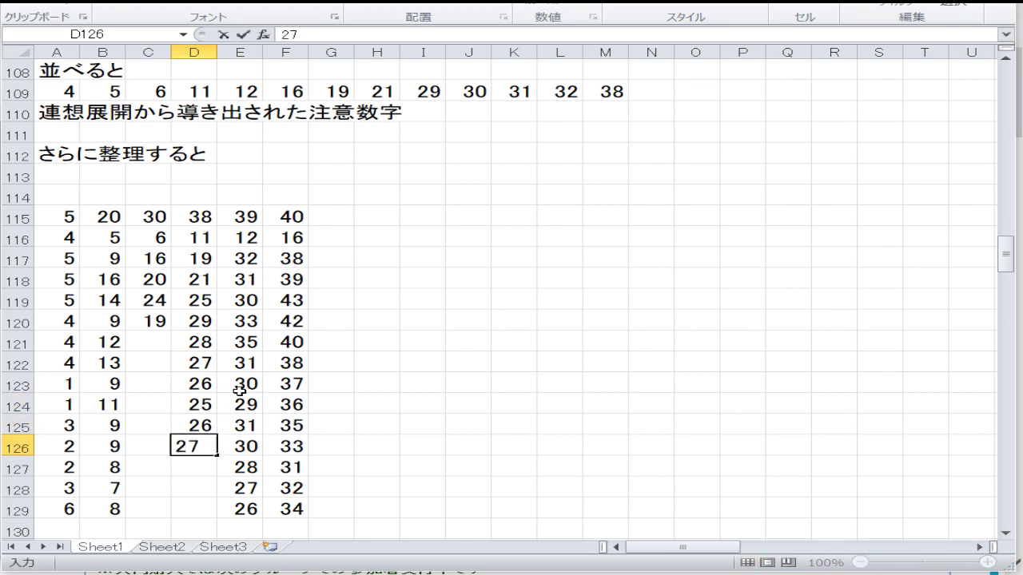
pyautogui.press('Return')
# Finish the fourth-number column with 24 in D127, 22 in D128 and 25 in D129
pyautogui.write('2')
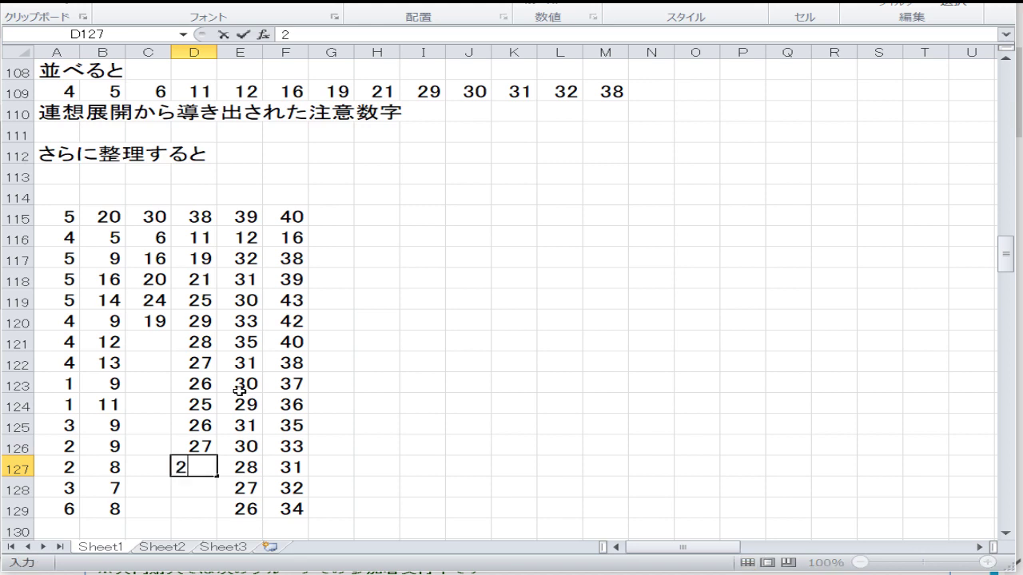
pyautogui.write('4')
pyautogui.press('Return')
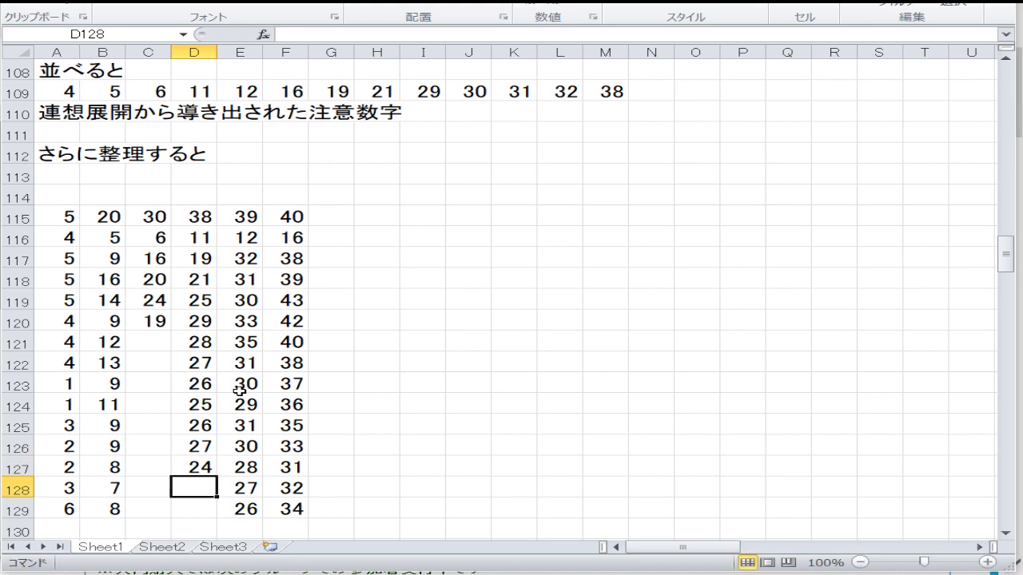
pyautogui.write('22')
pyautogui.press('Return')
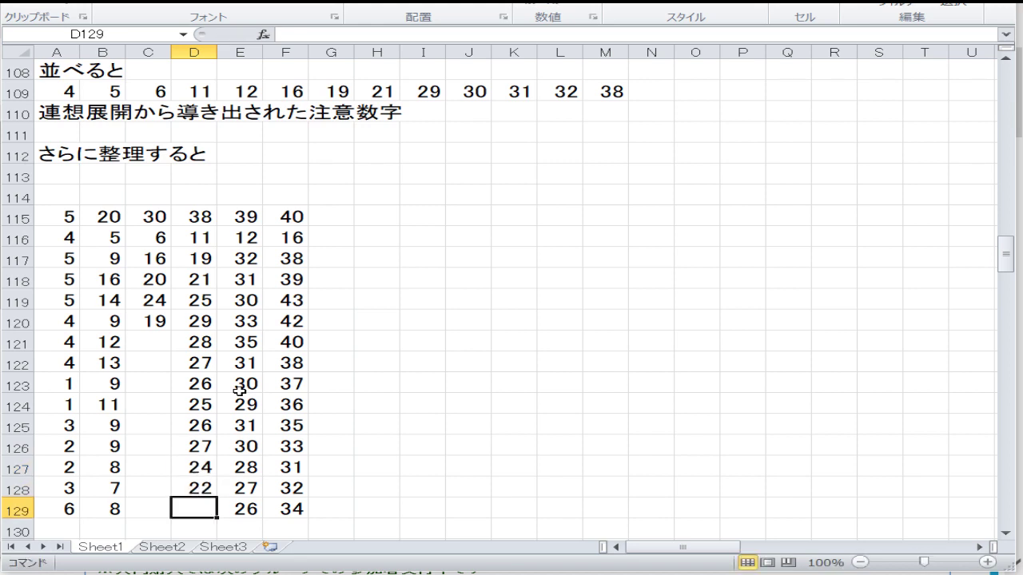
pyautogui.write('25')
pyautogui.press('Return')
# Enter 15 in C121 and 16 in C122 as the third numbers of rows 121 and 122
pyautogui.press('Left')
pyautogui.press('Up')
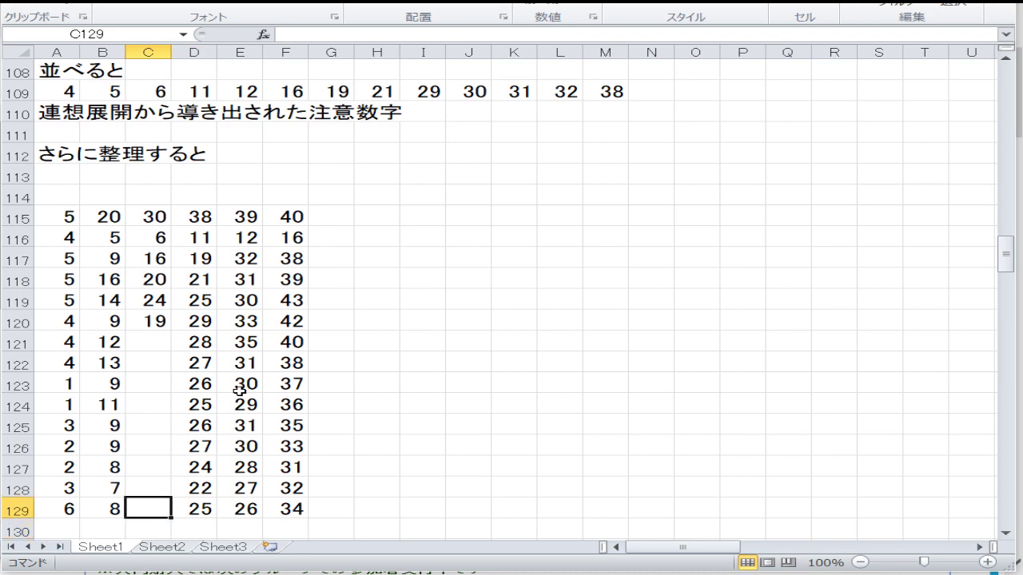
pyautogui.press('Up')
pyautogui.press('Up')
pyautogui.press('Up')
pyautogui.press('Up')
pyautogui.press('Up')
pyautogui.press('Up')
pyautogui.press('Up')
pyautogui.press('Up')
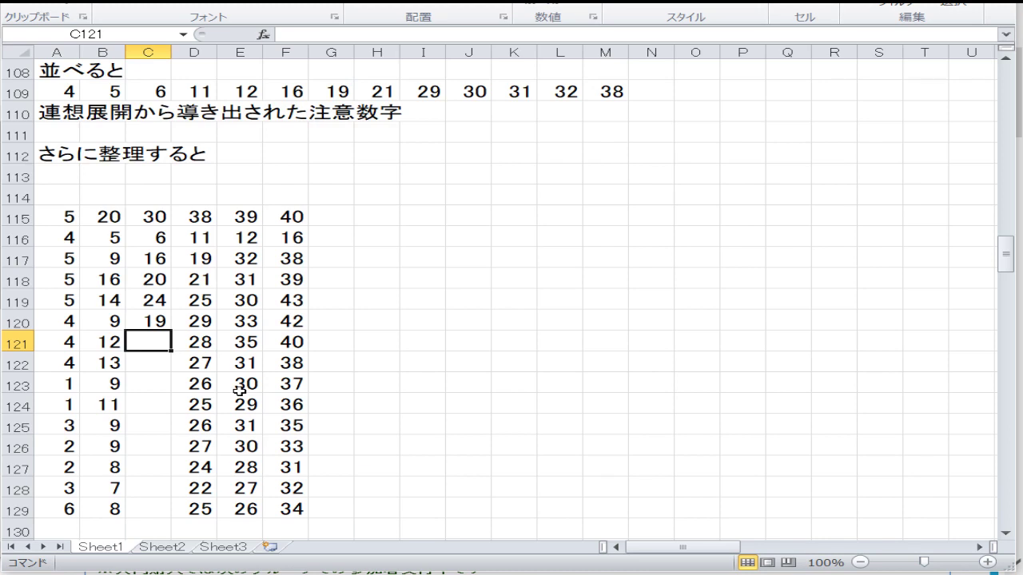
pyautogui.write('2')
pyautogui.press('BackSpace')
pyautogui.write('15')
pyautogui.press('Return')
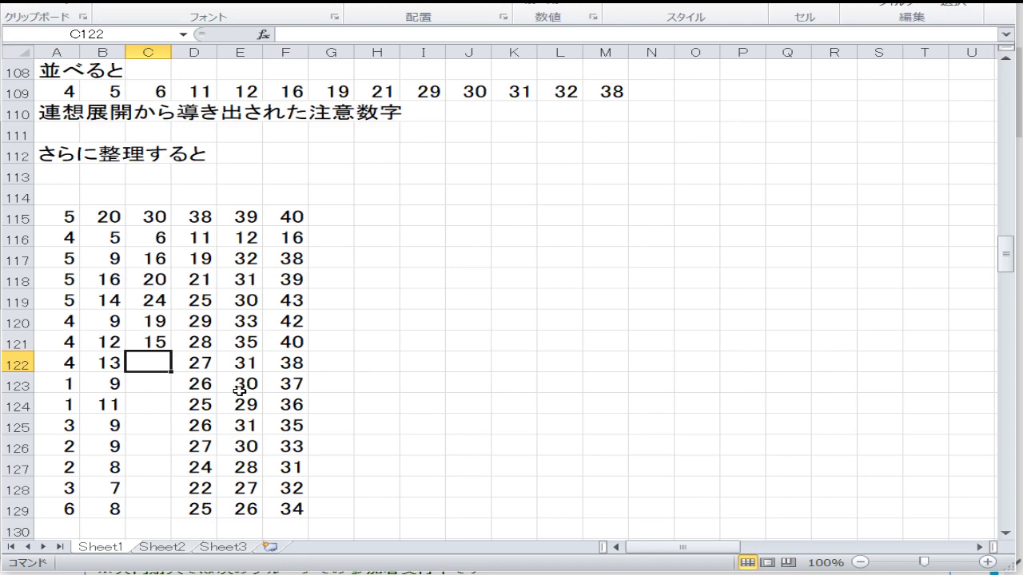
pyautogui.write('16')
pyautogui.press('Return')
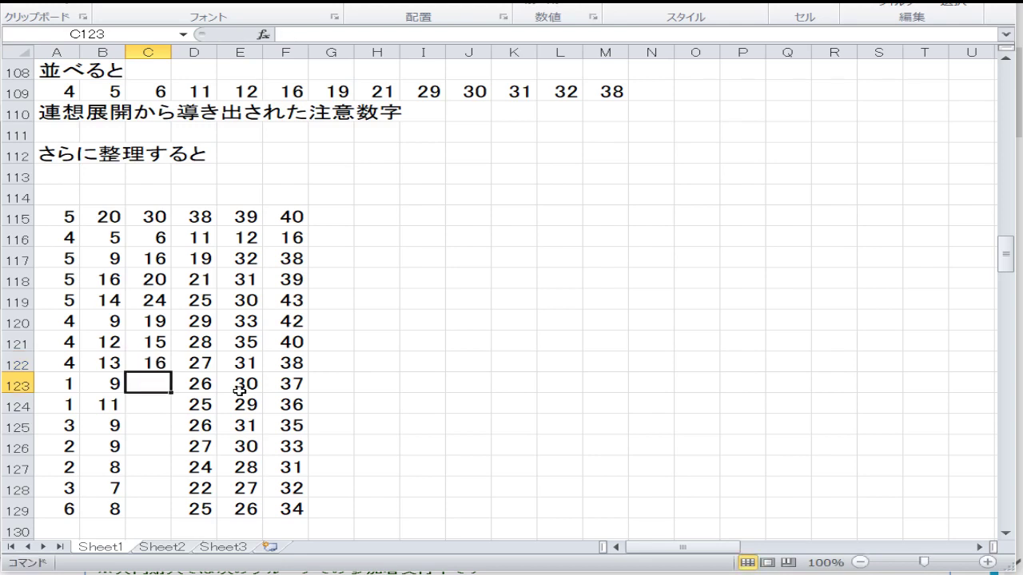
# Enter 17, 18 and 20 as the third numbers in cells C123, C124 and C125
pyautogui.write('17')
pyautogui.press('Return')
pyautogui.write('18')
pyautogui.press('Return')
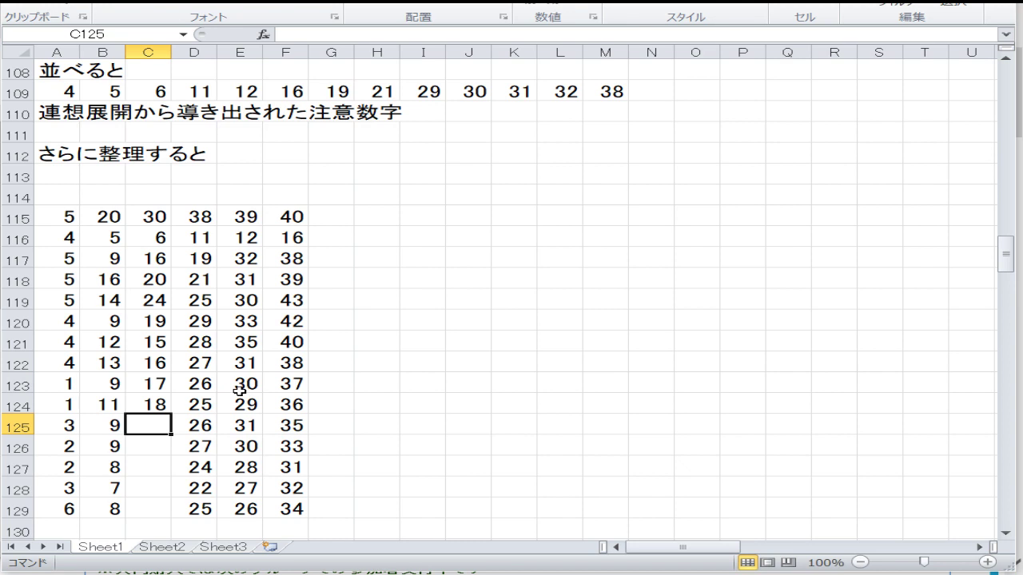
pyautogui.write('20')
pyautogui.press('Return')
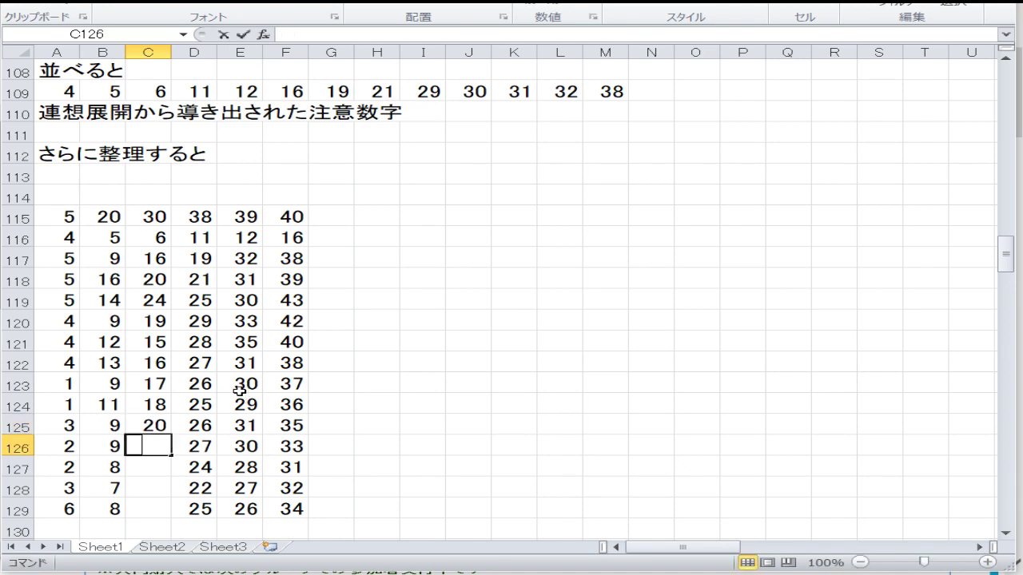
# Complete the third-number column with 24, 23, 20 and 19 in cells C126 to C129, leaving empty cell H129 selected
pyautogui.write('24')
pyautogui.press('Return')
pyautogui.write('23')
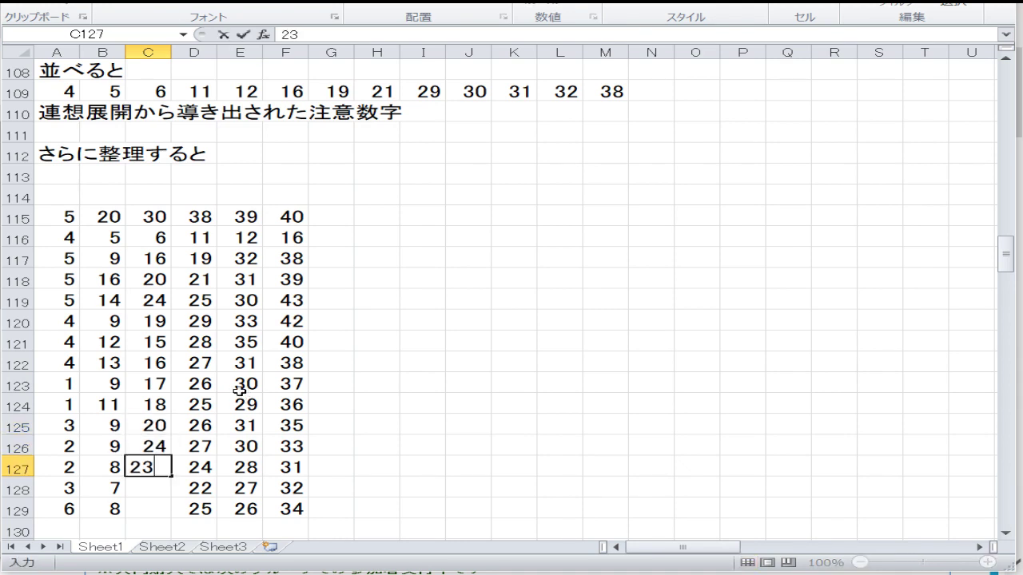
pyautogui.press('Return')
pyautogui.write('20')
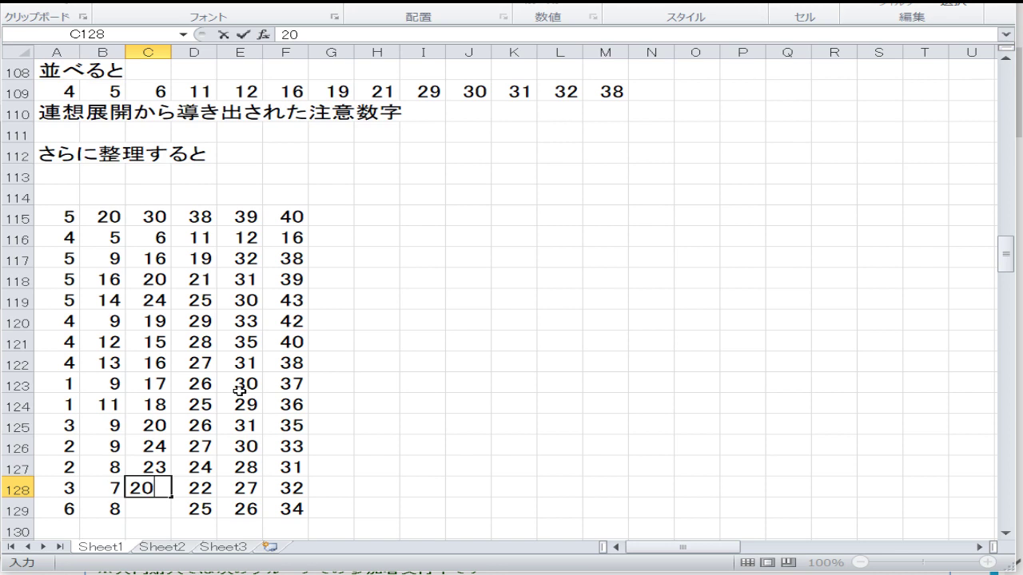
pyautogui.press('Return')
pyautogui.write('19')
pyautogui.press('Return')
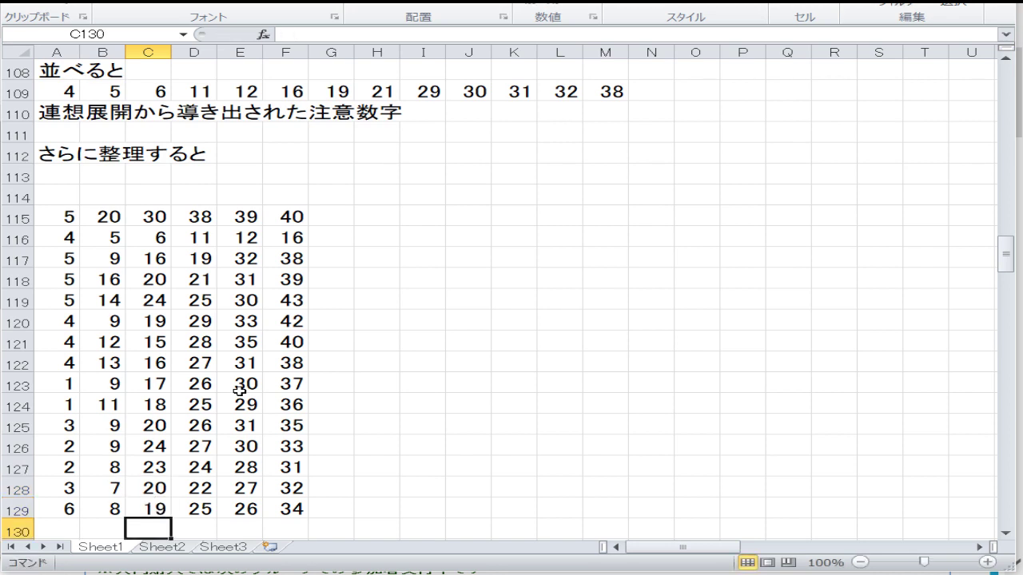
pyautogui.press('Return')
pyautogui.press('Return')
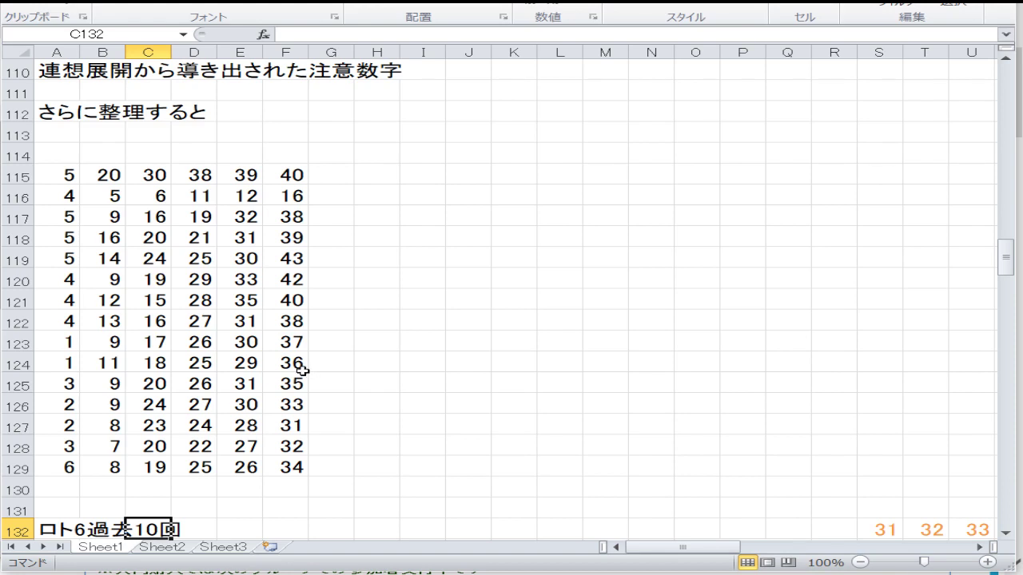
pyautogui.click(369, 458)
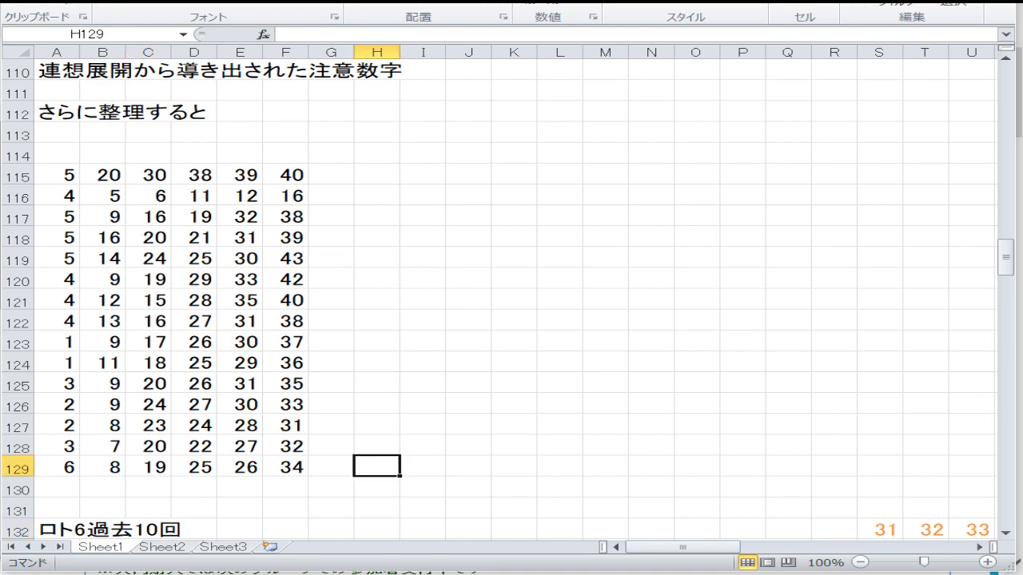